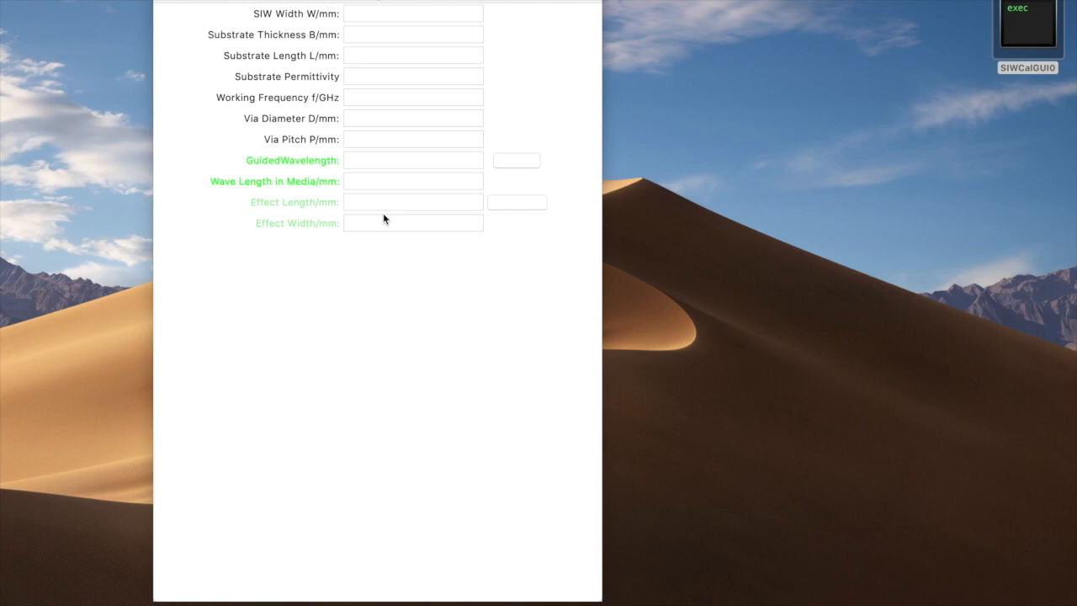
Step: Fill in the SIW dimensions: width 12 mm, substrate thickness 1 mm and substrate length 26 mm
left_click(683, 125)
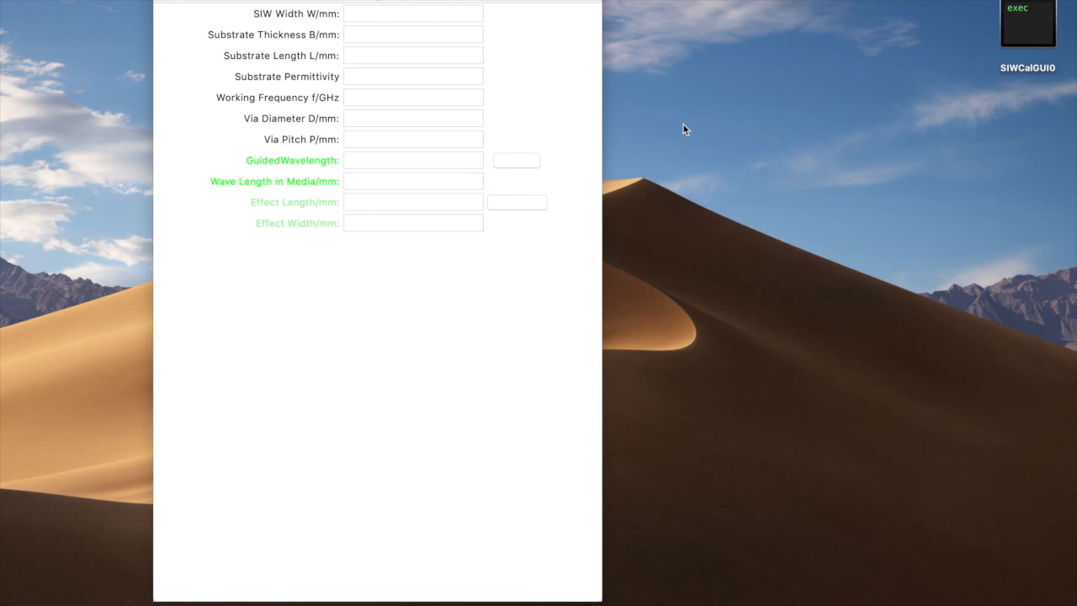
left_click(423, 21)
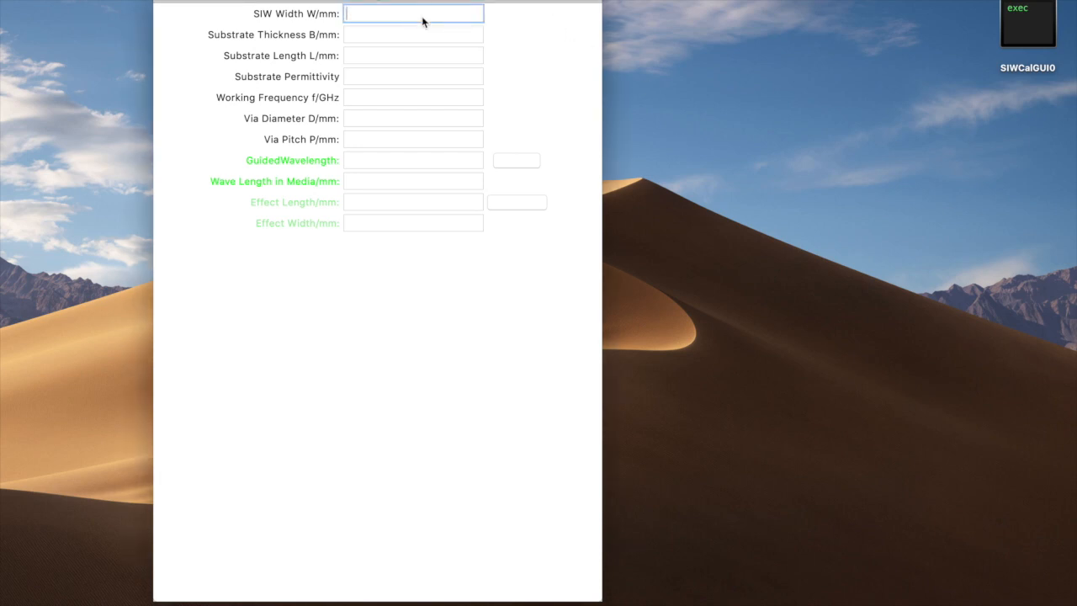
type("12")
left_click(418, 36)
type("1")
left_click(402, 55)
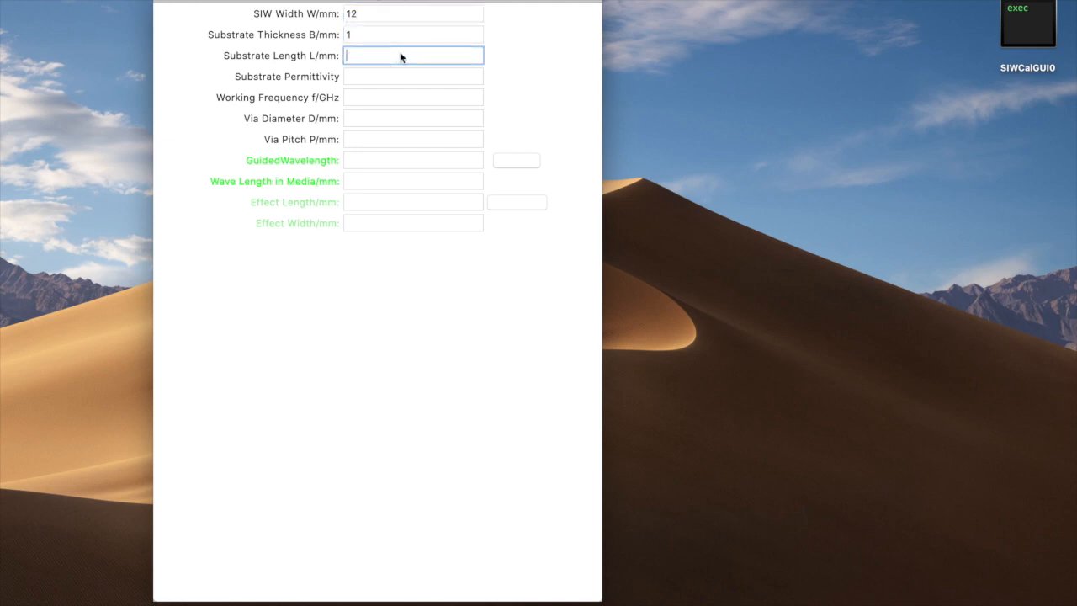
type("26")
Step: Set the substrate permittivity to 2.94 and the working frequency to 10 GHz
left_click(388, 78)
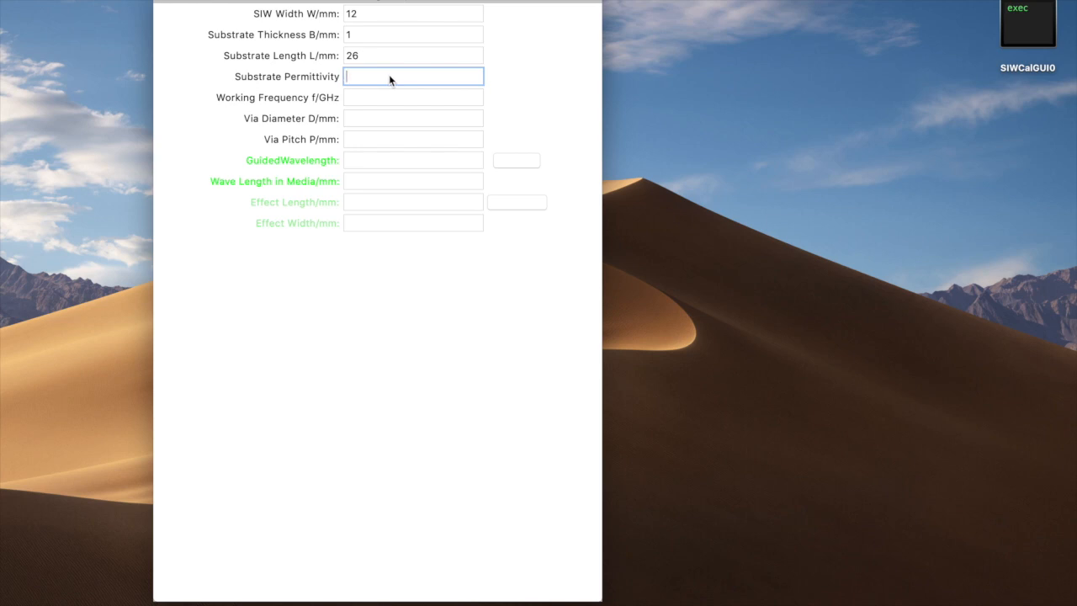
type("2.94")
left_click(370, 100)
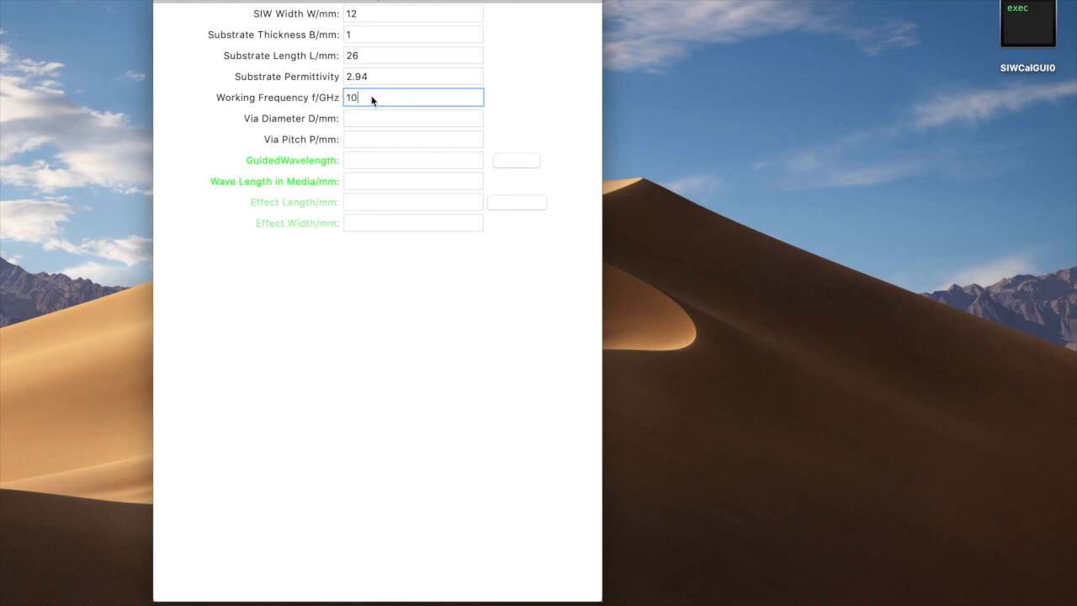
Step: Set the via diameter to 0.4 mm and the via pitch to 0.65 mm, and calculate the guided wavelength
left_click(362, 124)
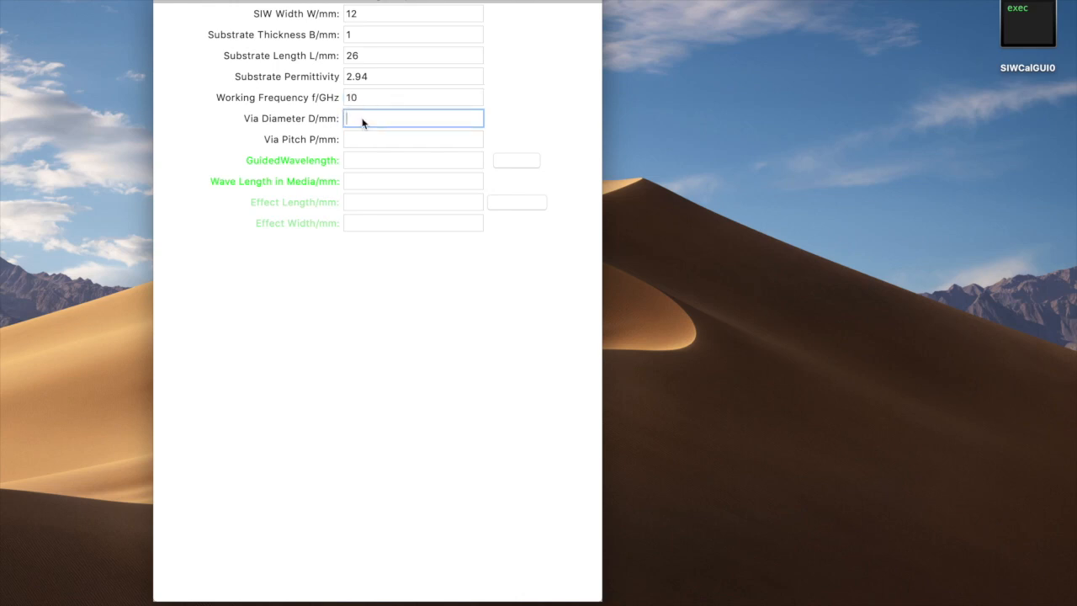
type("0.4")
left_click(368, 140)
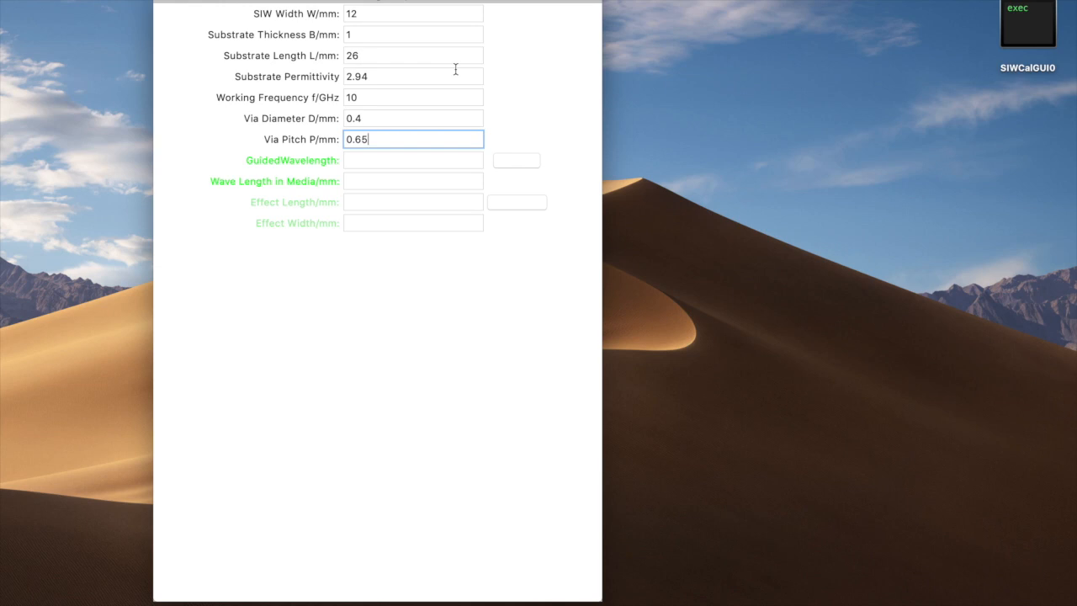
left_click(517, 164)
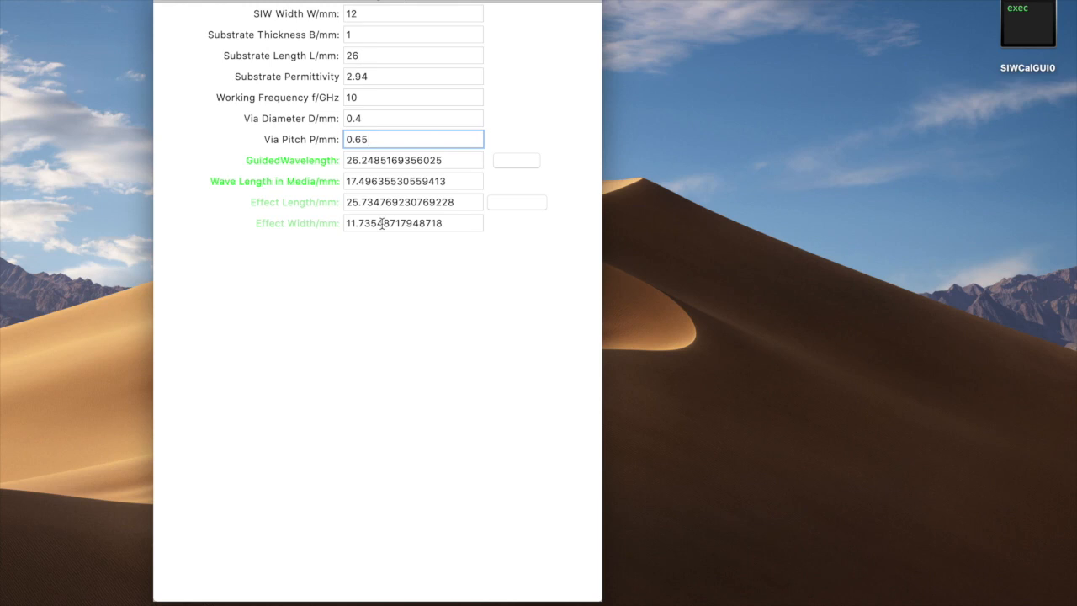
Step: Set the substrate length to 26.5 mm and recalculate the SIW results
left_click(369, 56)
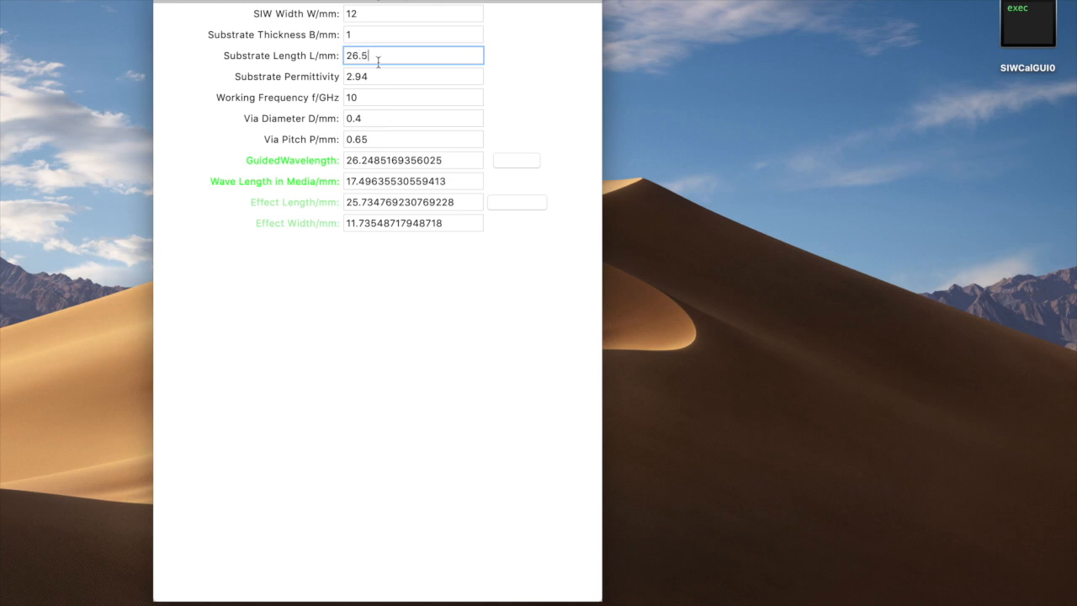
left_click(525, 163)
key("BackSpace")
type("6")
left_click(520, 162)
key("BackSpace")
type("5")
left_click(519, 160)
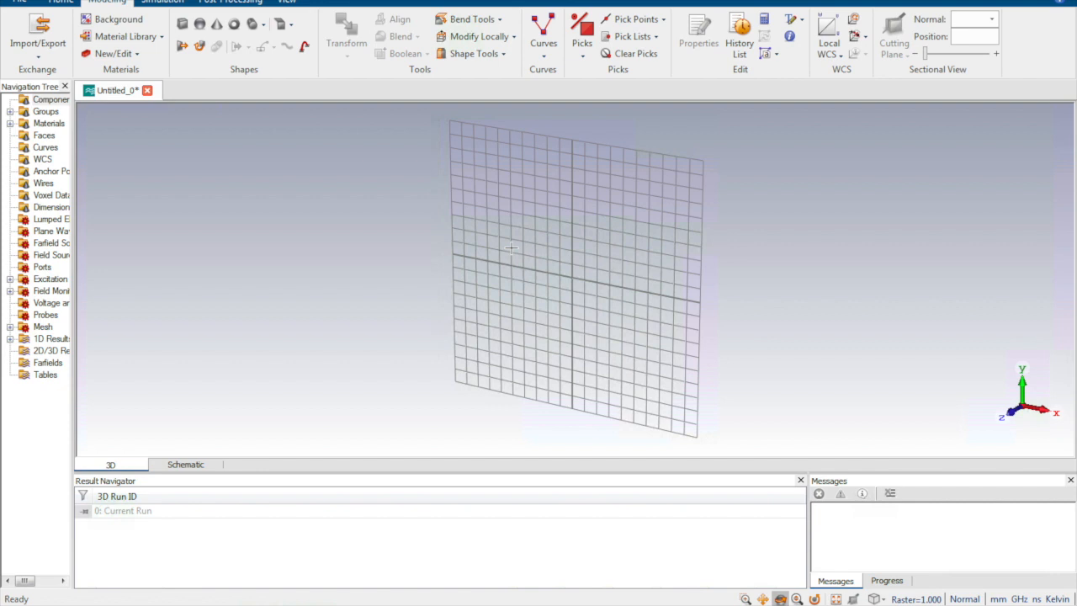
Step: Switch to CST Studio Suite, start a brick defined by numeric coordinates and name it BotCopper
left_click(182, 25)
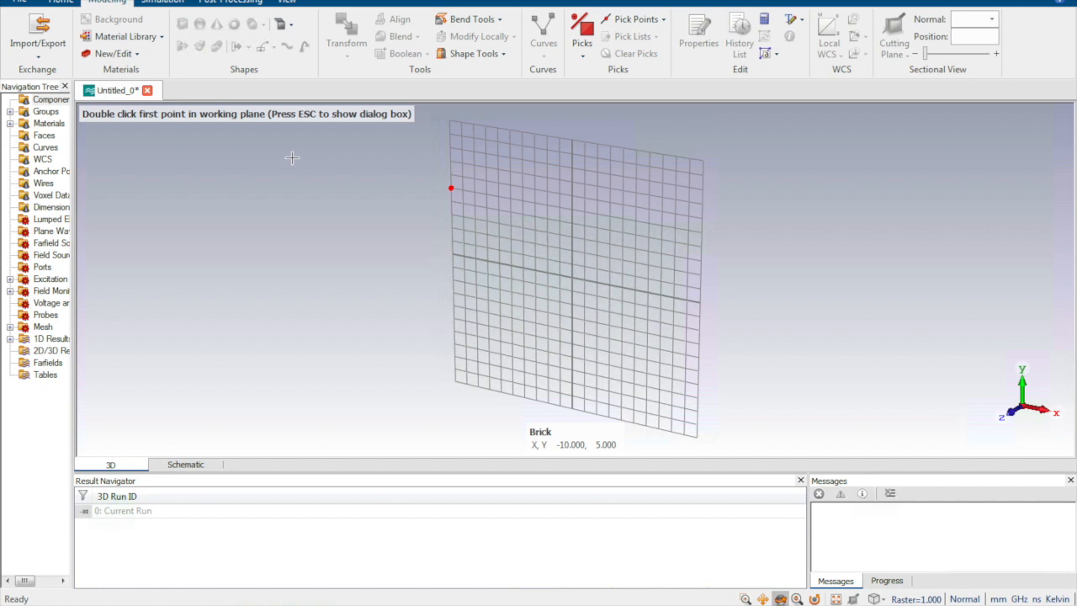
key("Escape")
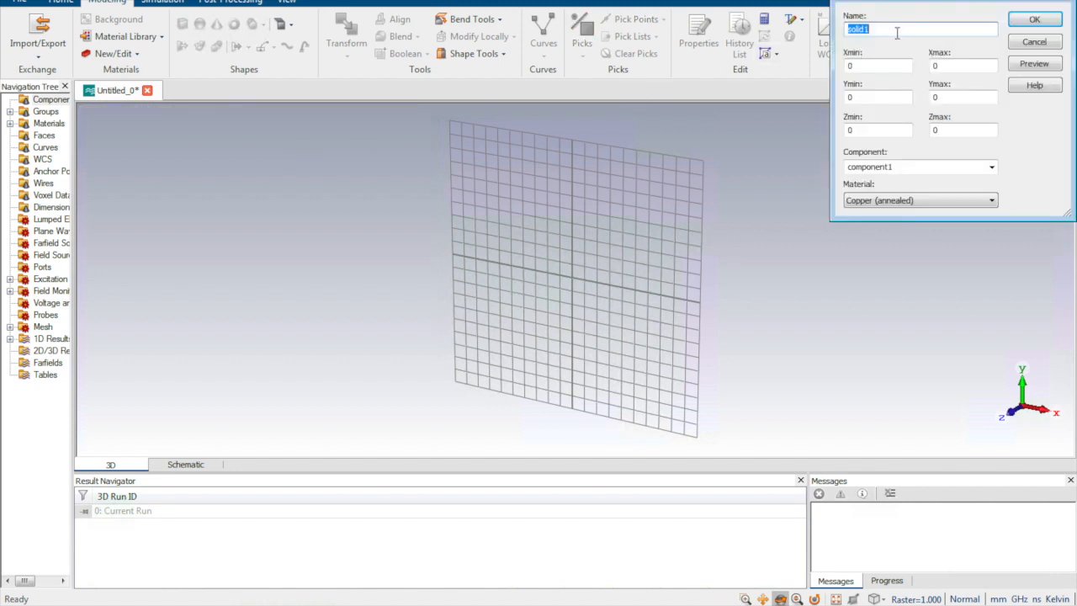
key("BackSpace")
type("BotCopper")
Step: Set the BotCopper brick's Xmin to the expression -SIW_W/2-OffSet
left_click(875, 64)
key("BackSpace")
type("-")
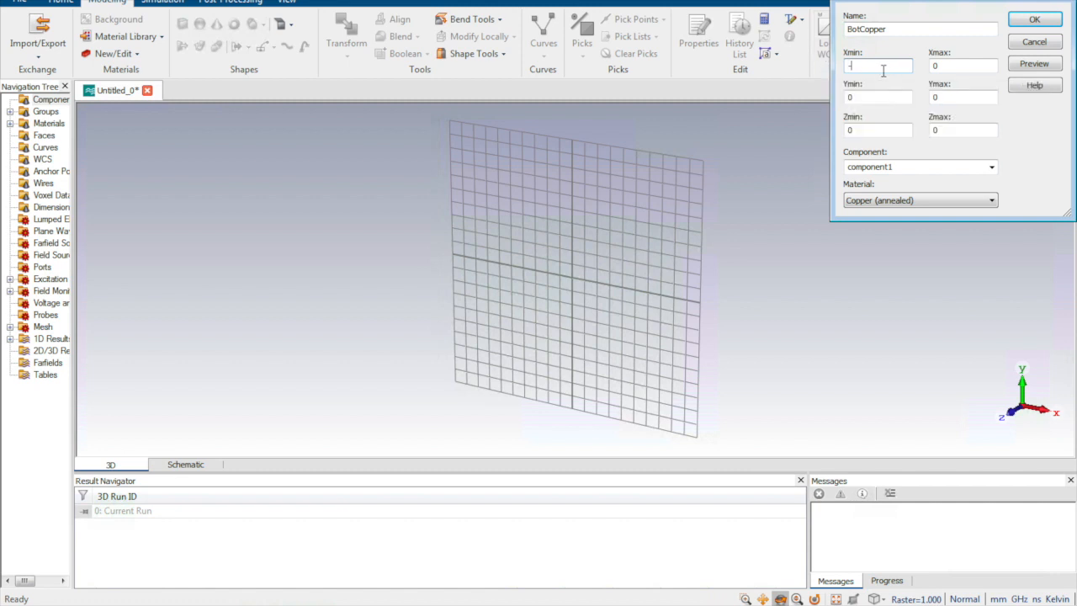
type("SIW_")
left_click(882, 67)
left_click(896, 66)
type("OffSet")
Step: Set the BotCopper brick's Xmax to the expression SIW_W/2+OfffSet
left_click(940, 66)
type("SIW_W/2+Offfse")
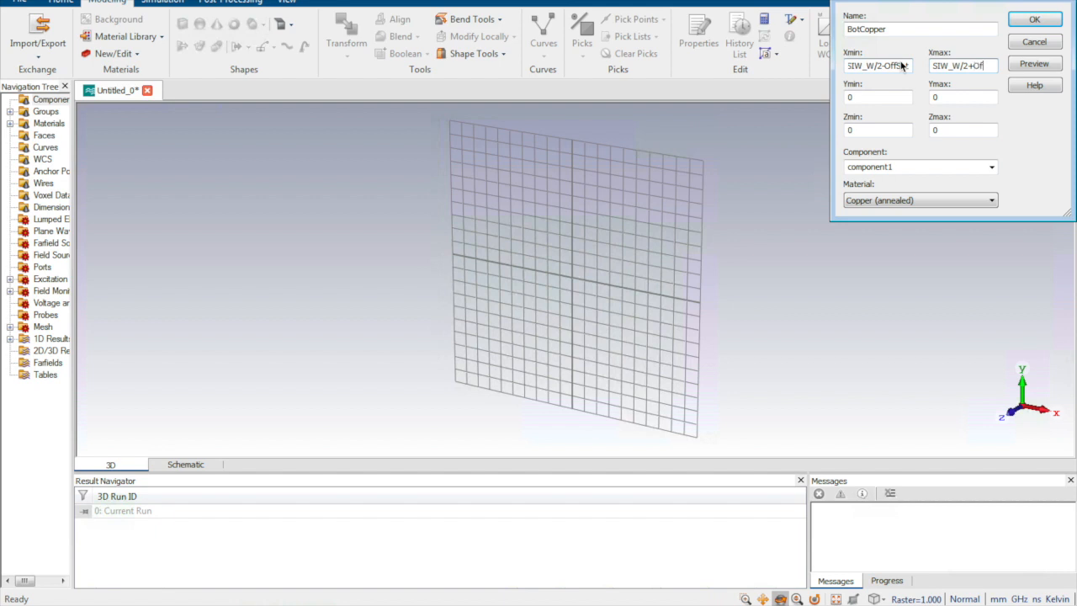
key("BackSpace")
key("BackSpace")
type("Ser")
key("BackSpace")
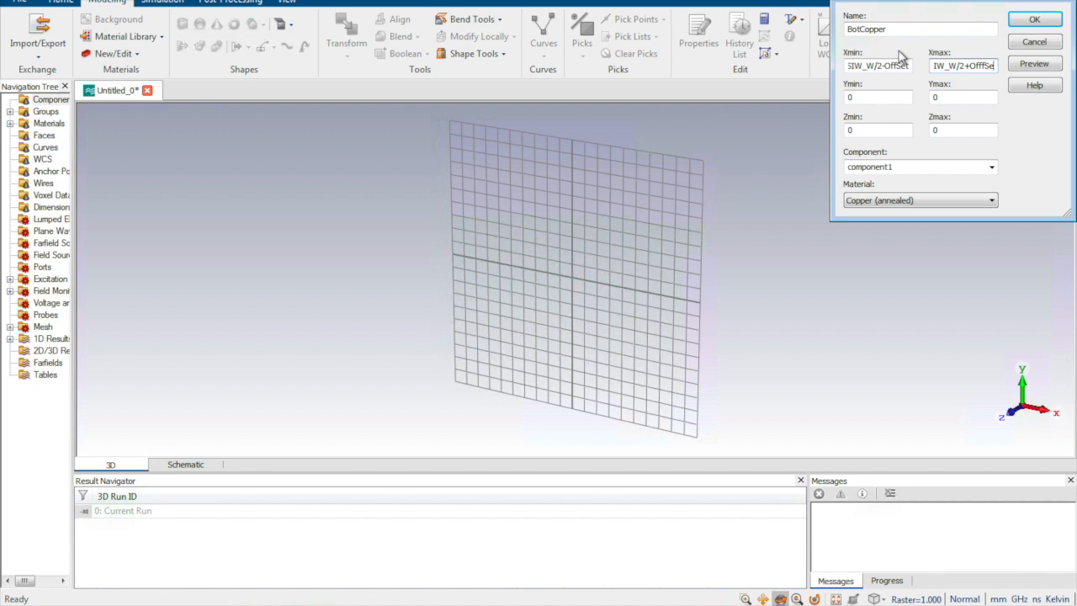
type("t")
key("Tab")
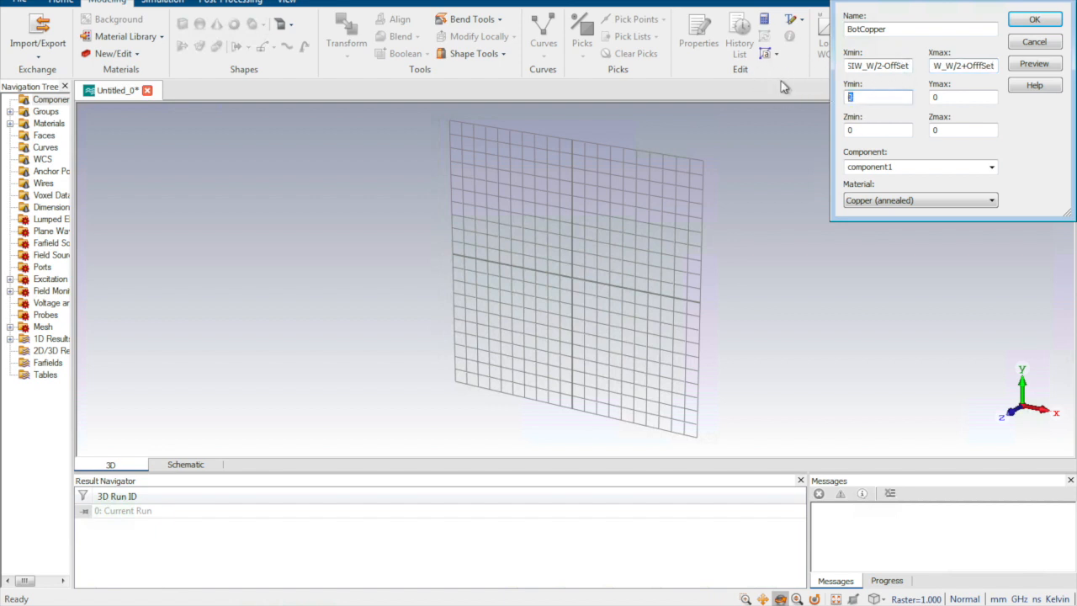
Step: Set the BotCopper brick's Y range from -SIW_L/2 to SIW_L/2
type("-SIW_L")
left_click(947, 96)
left_click(889, 95)
type("/2")
double_click(959, 96)
type("SIW_L/2")
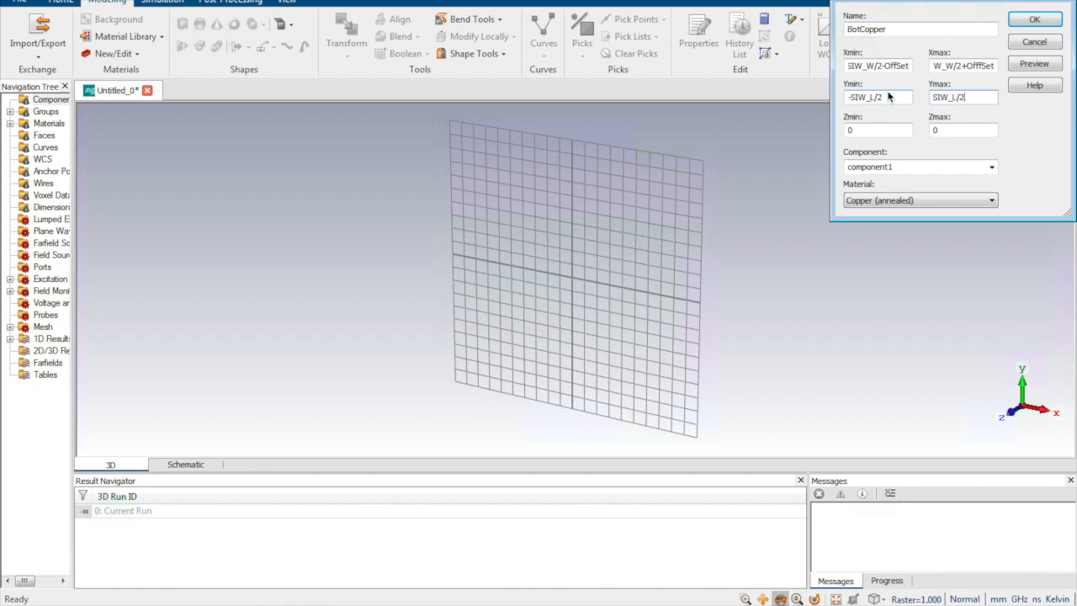
Step: Set the BotCopper brick's Zmax to 0.017 mm
left_click(861, 130)
double_click(935, 131)
type("17")
Step: Load Copper (annealed) from the material library as the brick's material, replacing the copy already in the project
left_click(908, 202)
left_click(892, 230)
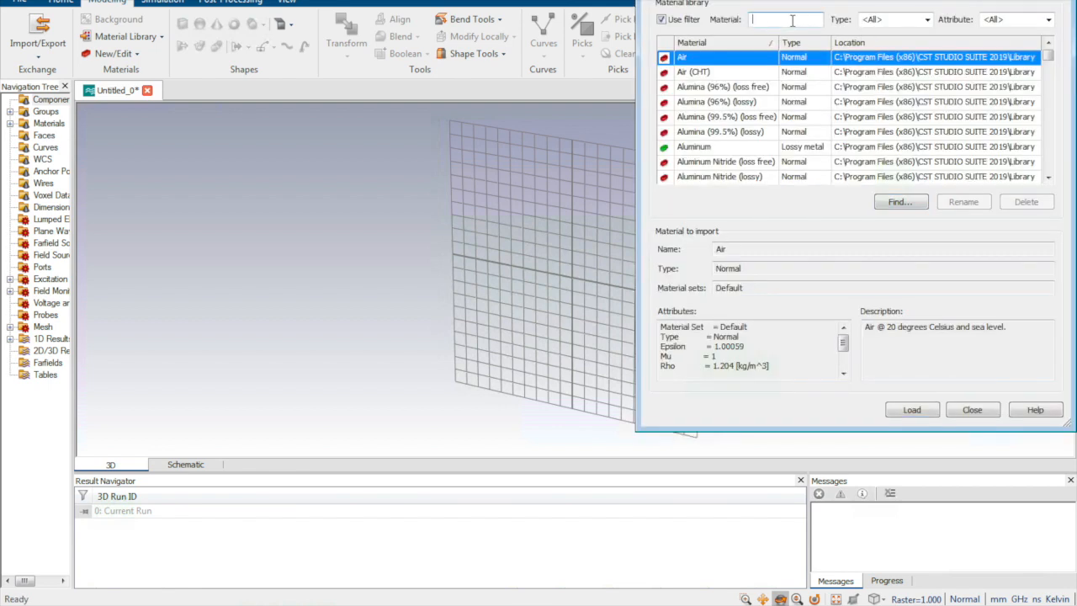
type("copper")
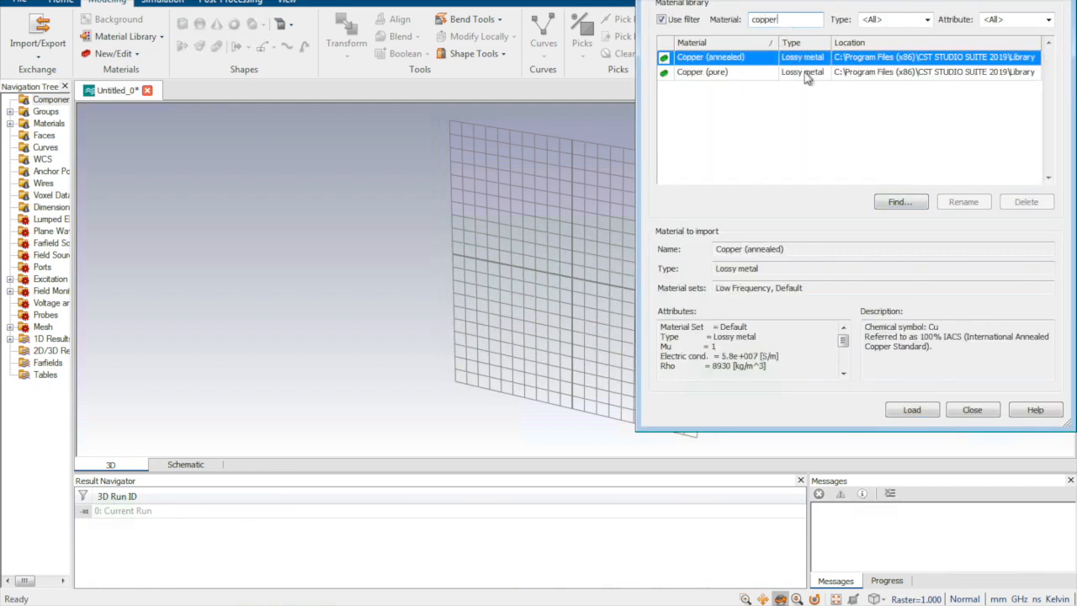
left_click(912, 410)
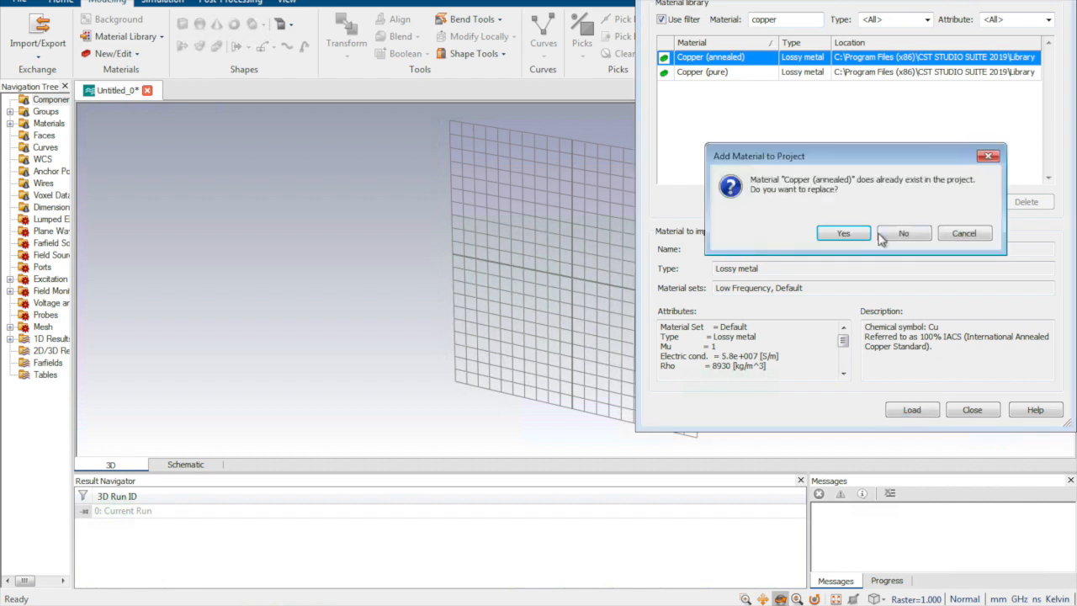
left_click(843, 234)
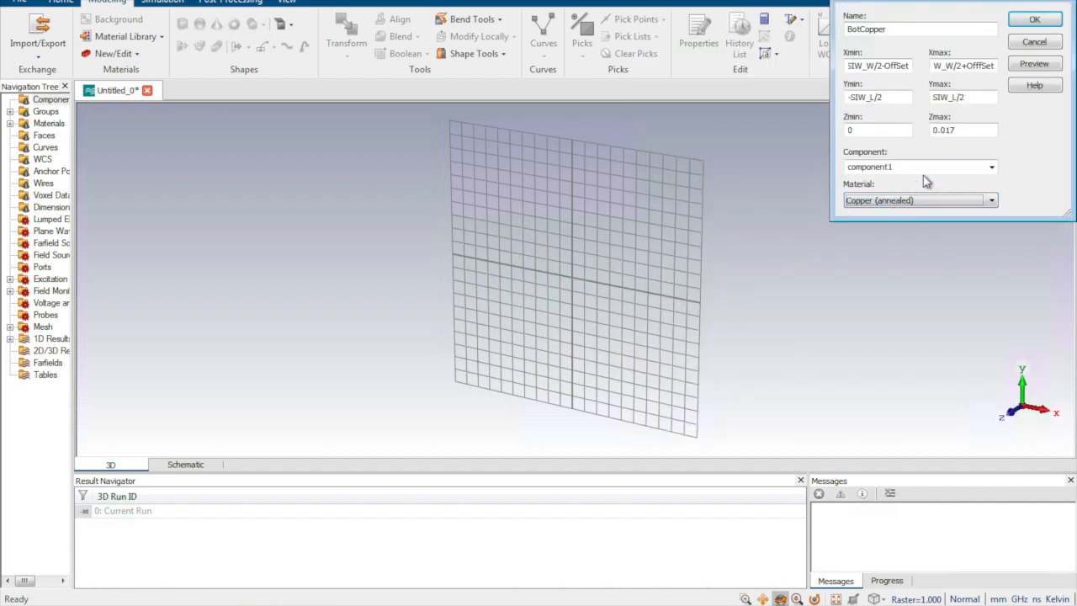
Step: Preview the BotCopper brick and define the missing parameters SIW_W as 12 and OffSet as 2
left_click(1034, 63)
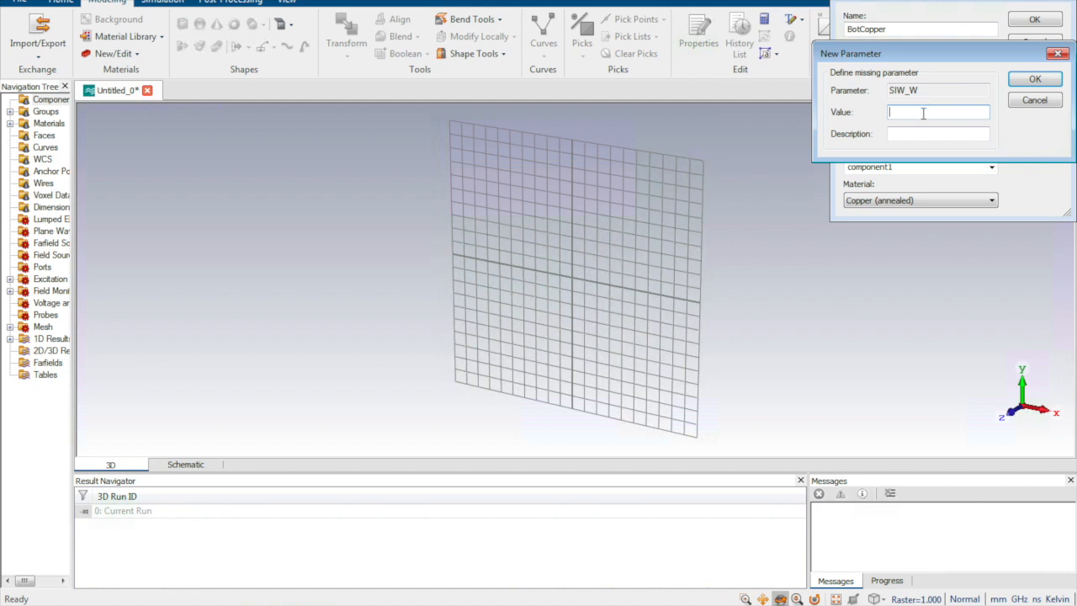
type("12")
left_click(1035, 80)
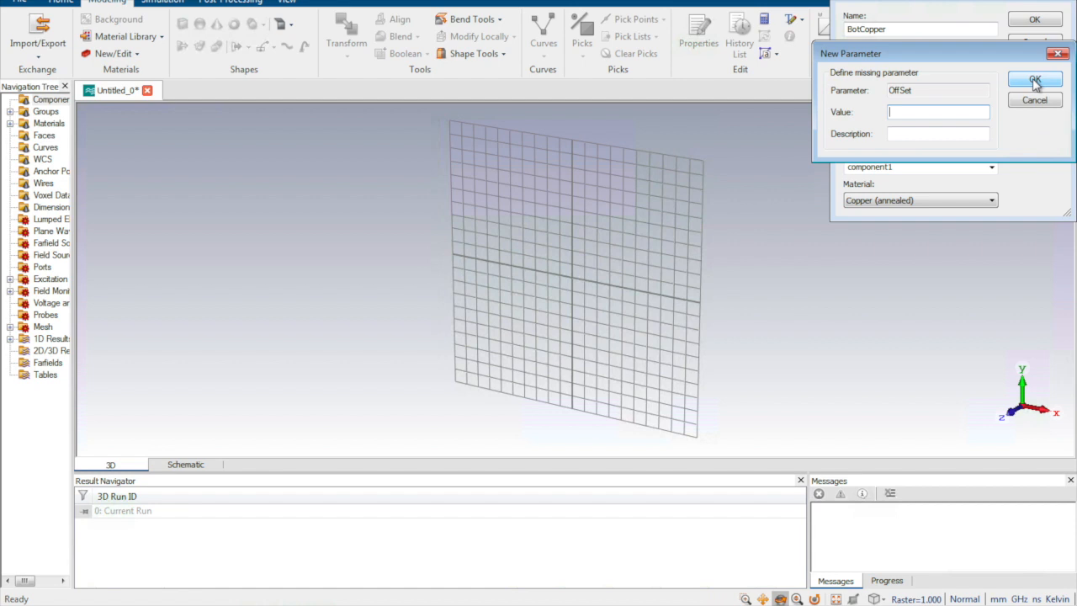
type("2")
left_click(1035, 80)
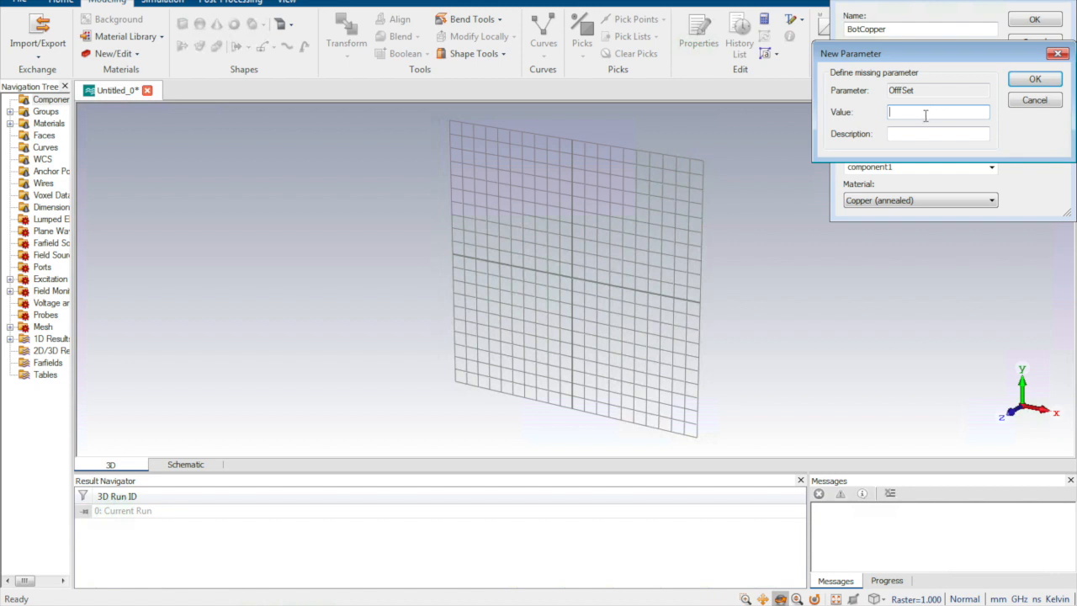
Step: Cancel the definition of the misspelled OfffSet parameter and correct the brick's Xmax expression to SIW_W/2+OffSet
type("2")
left_click(1028, 104)
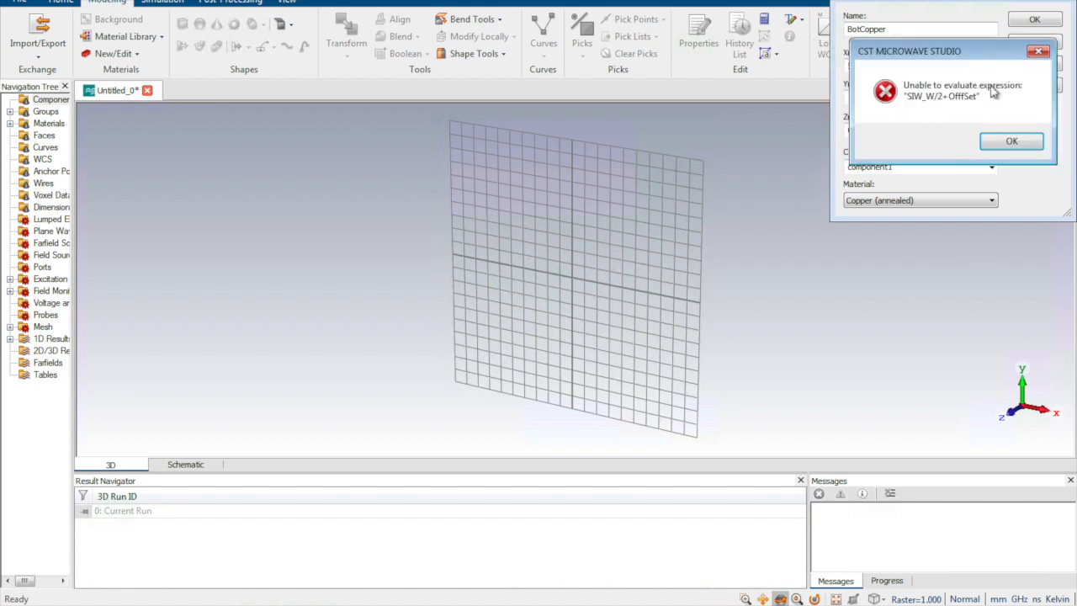
left_click(999, 143)
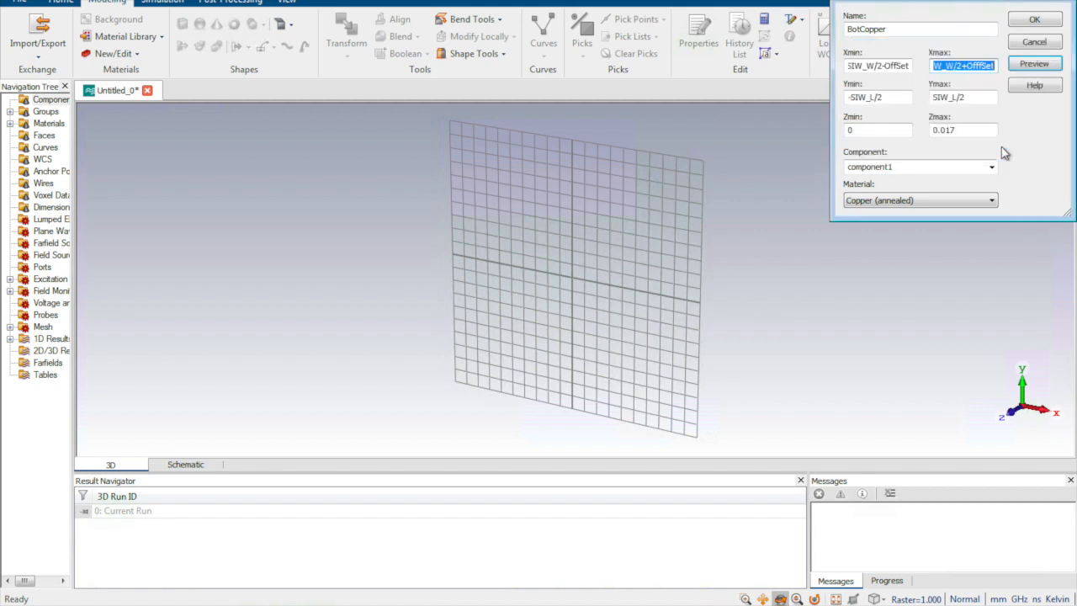
left_click(976, 66)
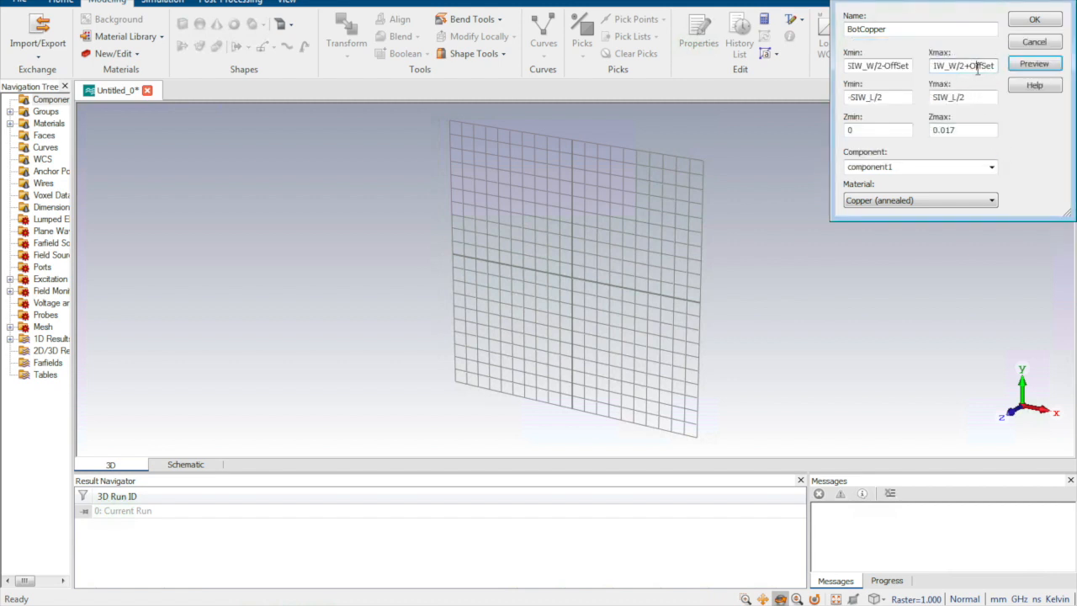
Step: Preview the brick again, define the parameter SIW_L as 26.5 and create the BotCopper brick
left_click(1034, 64)
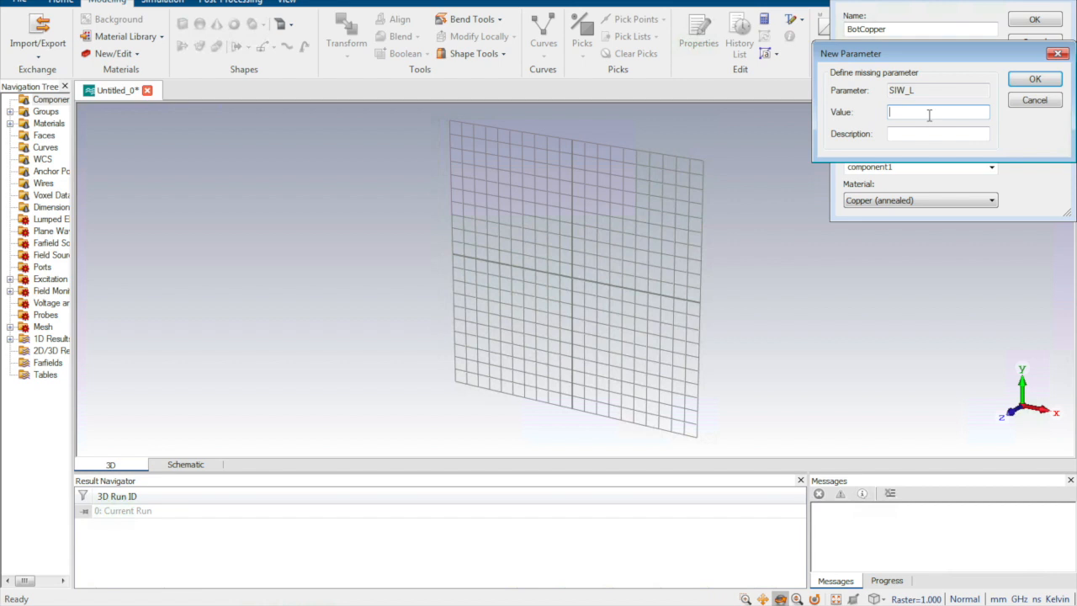
type("26.5")
left_click(1035, 78)
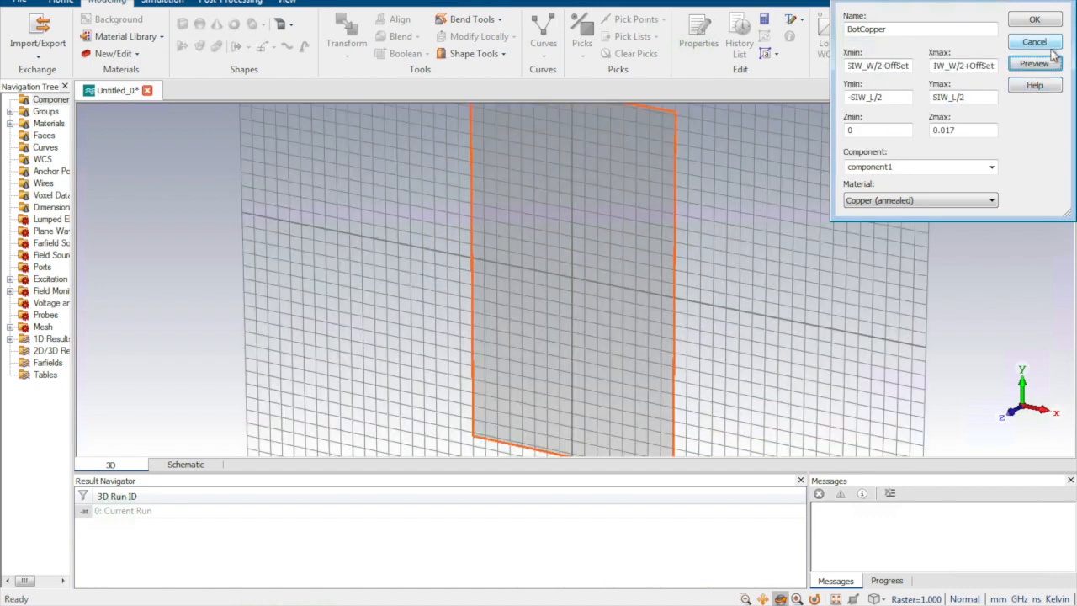
left_click(1035, 23)
Step: Start a second brick defined by numeric coordinates and name it Substrate
left_click_drag(694, 208, 754, 109)
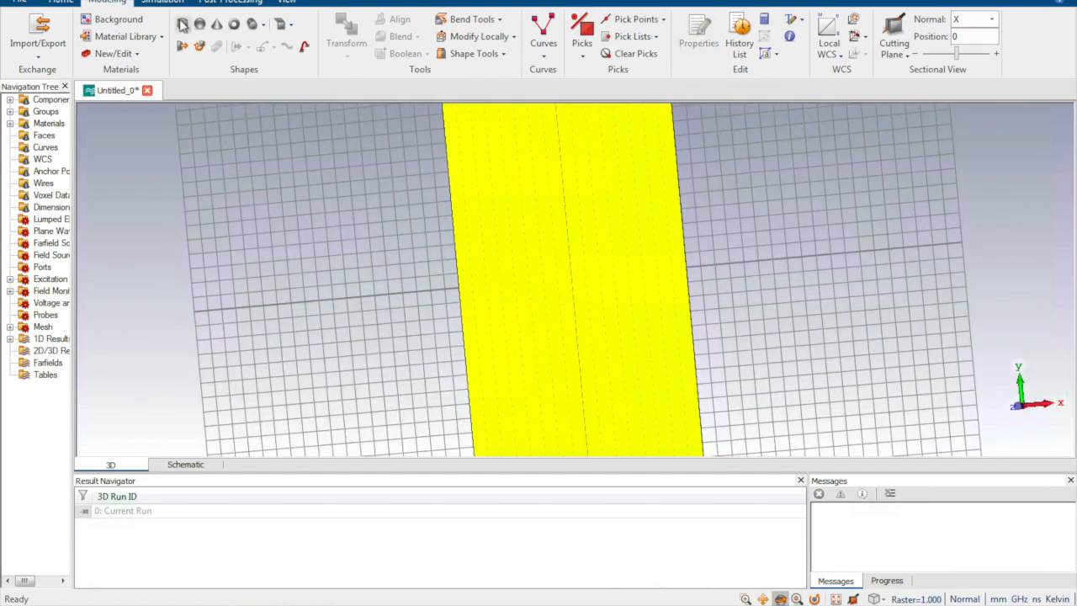
left_click(182, 24)
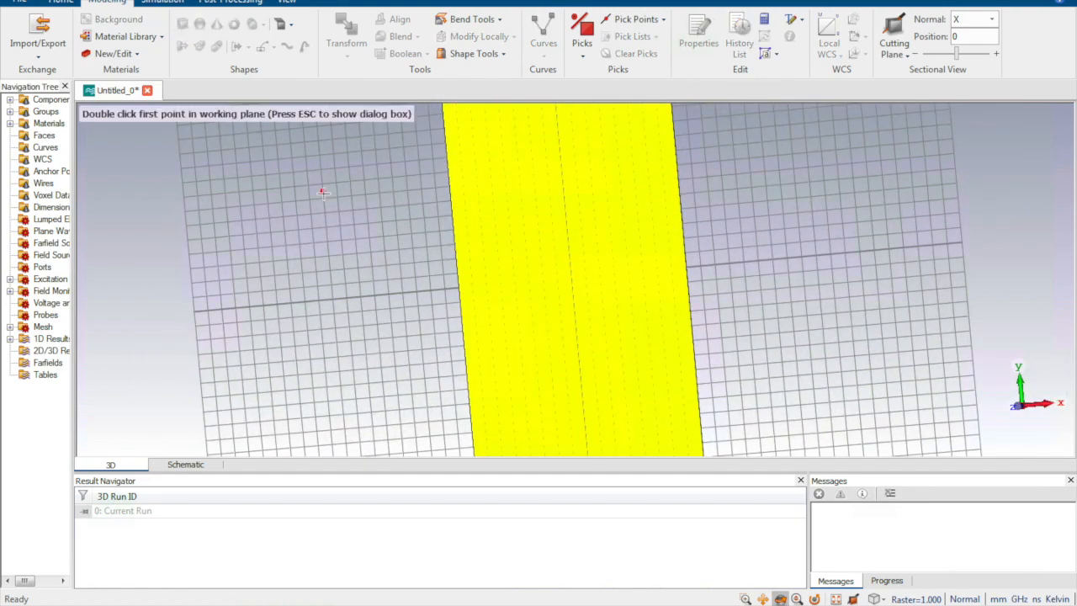
key("Escape")
type("SubS")
key("BackSpace")
type("strate")
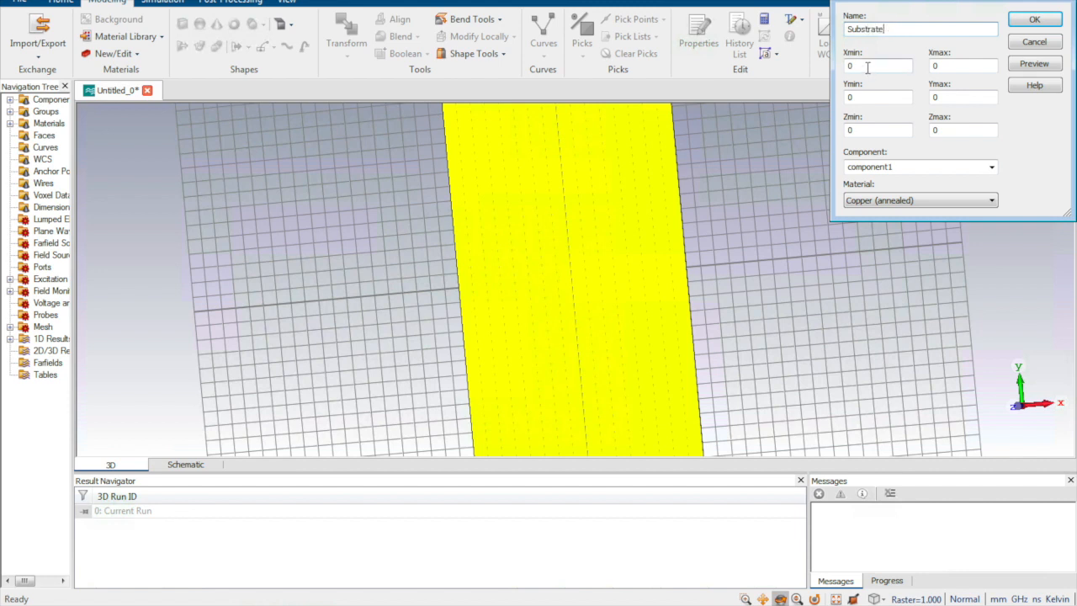
key("Tab")
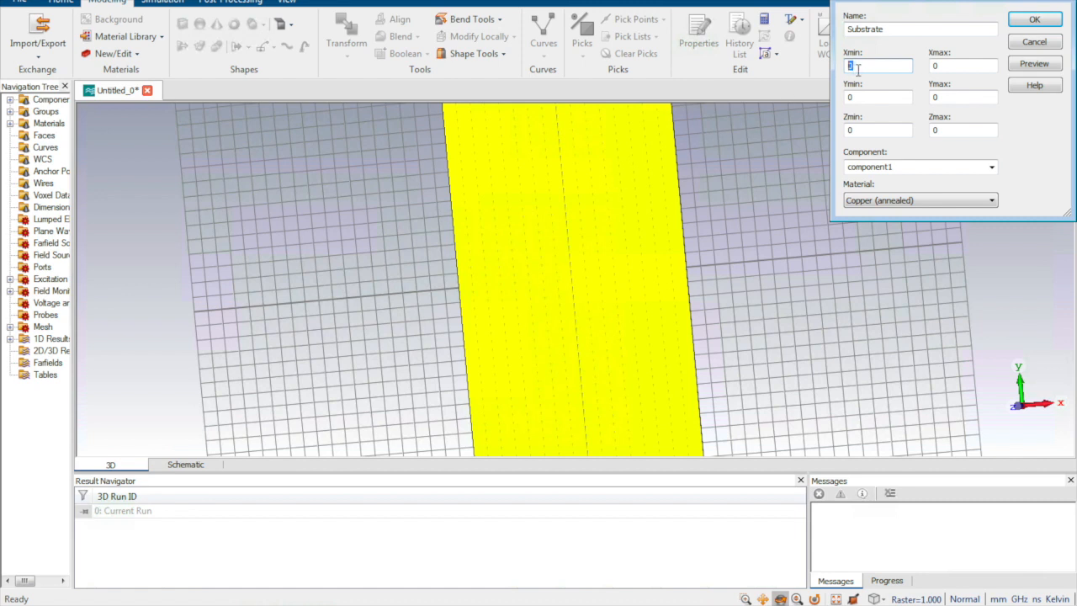
Step: Set the Substrate brick's Xmin to -SIW_W/2-OffSet and its Xmax to SIW_W/2+OffSet
type("-SIW")
type("_W")
type("/S")
key("BackSpace")
key("BackSpace")
type("2-Off")
left_click(960, 65)
key("BackSpace")
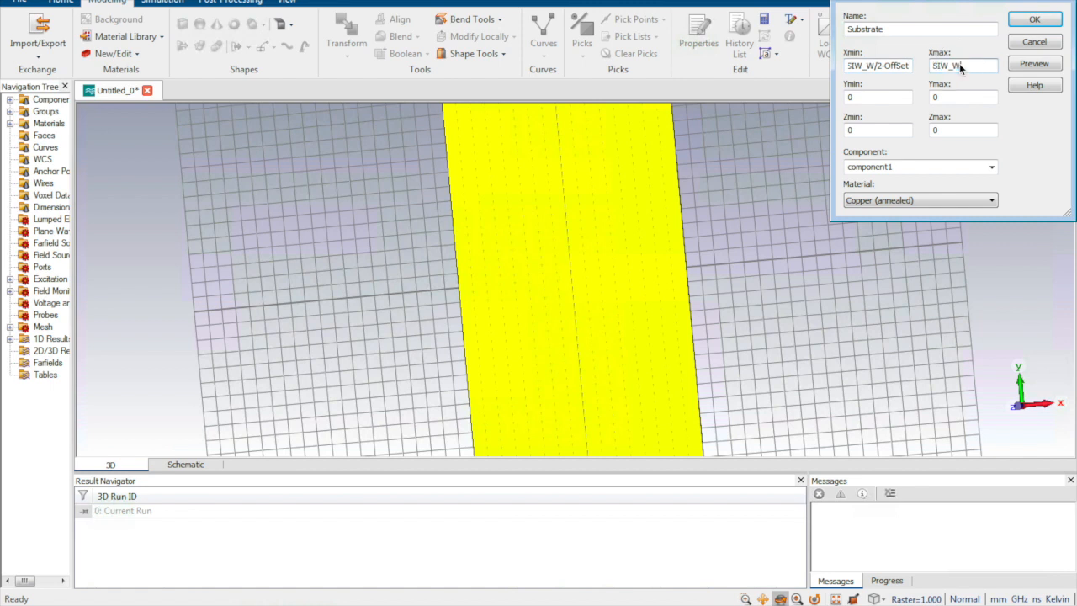
type("SIW_W/2+OffSet")
key("Tab")
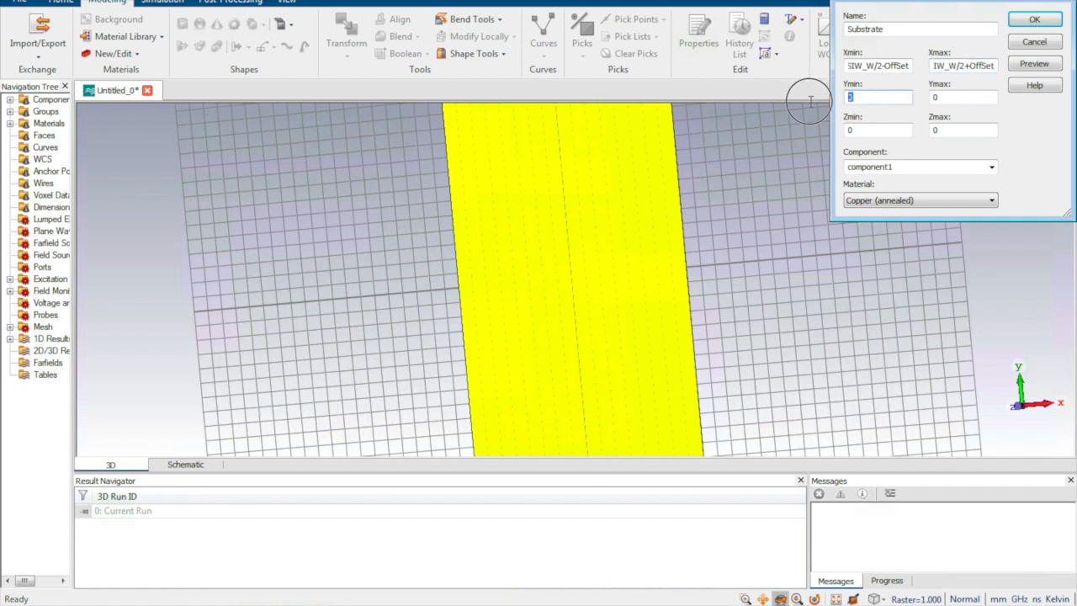
Step: Set the Substrate brick's Ymin to -SIW_L/2 and its Ymax to SIW_L/2
type("SIW_L/2")
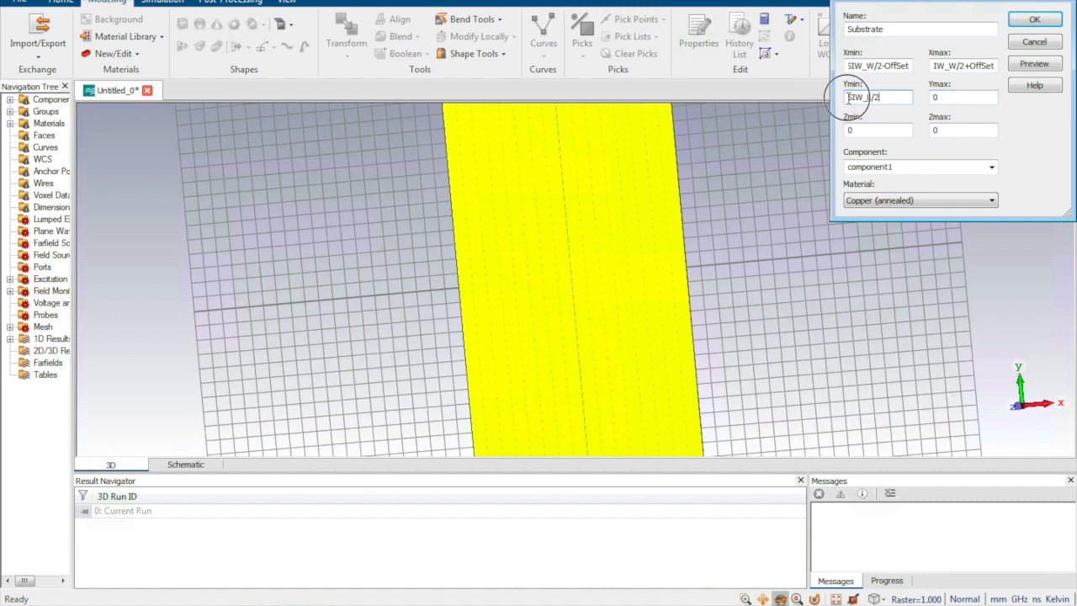
type("-")
left_click(956, 98)
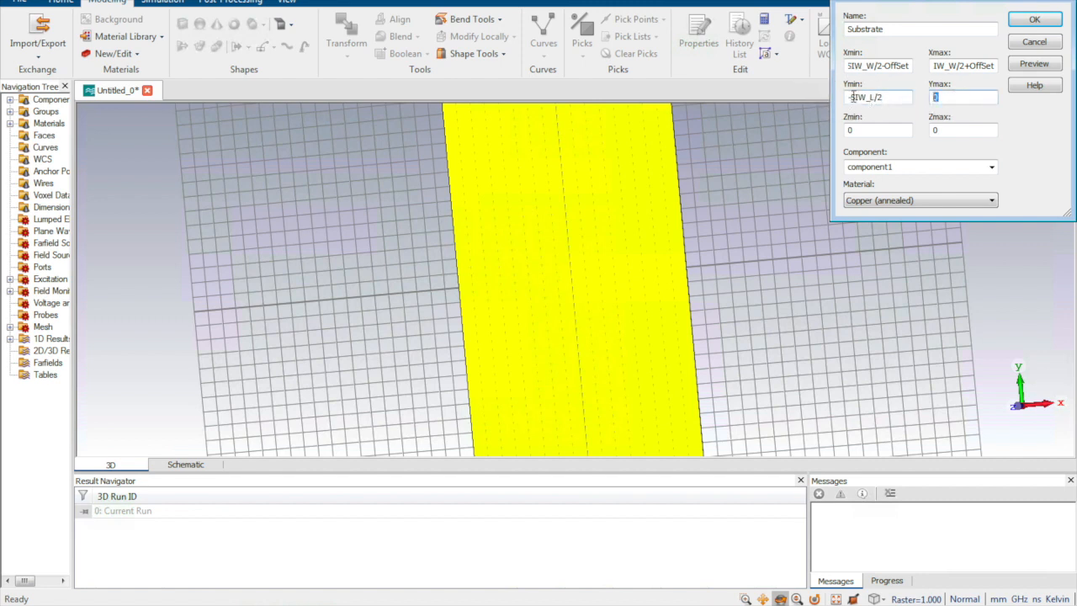
type("SIW_L/2")
Step: Set the Substrate brick's Zmin to 0.017 and its Zmax to 1+0.17
left_click(867, 130)
left_click_drag(867, 132, 806, 128)
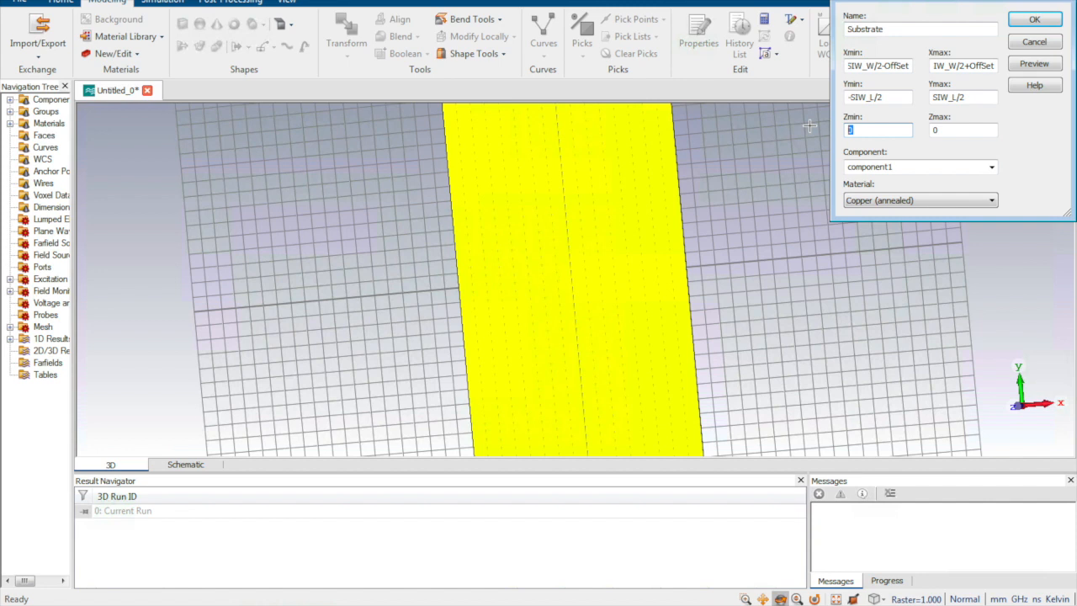
type("0.017")
left_click_drag(954, 127, 905, 132)
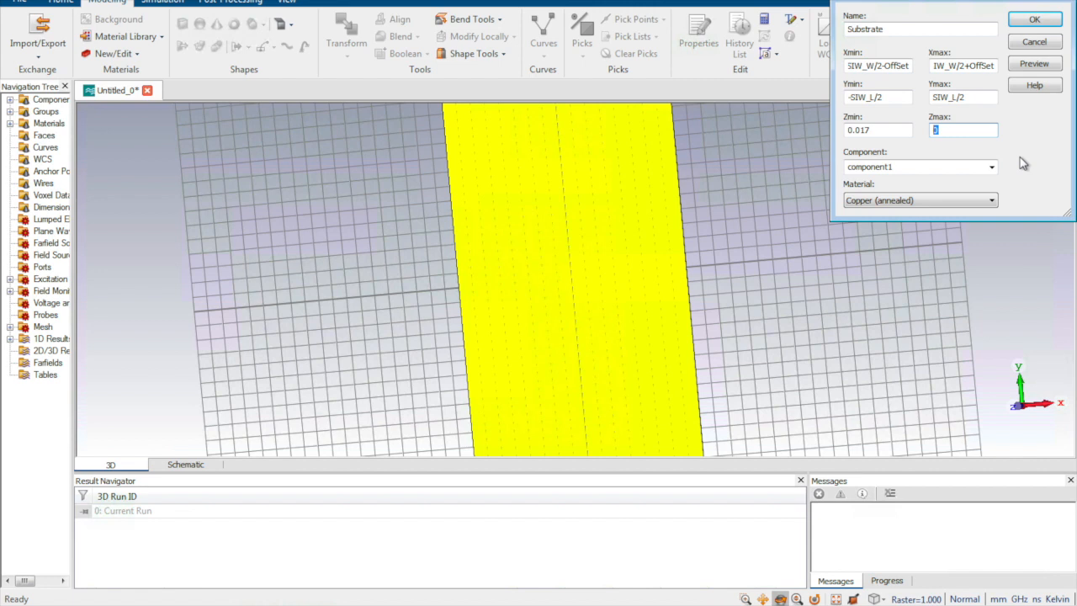
type("1")
type("+0.17")
key("Tab")
Step: Load Rogers RT5880 (lossy) from the material library as the substrate's material, preview the brick and create it
left_click(989, 168)
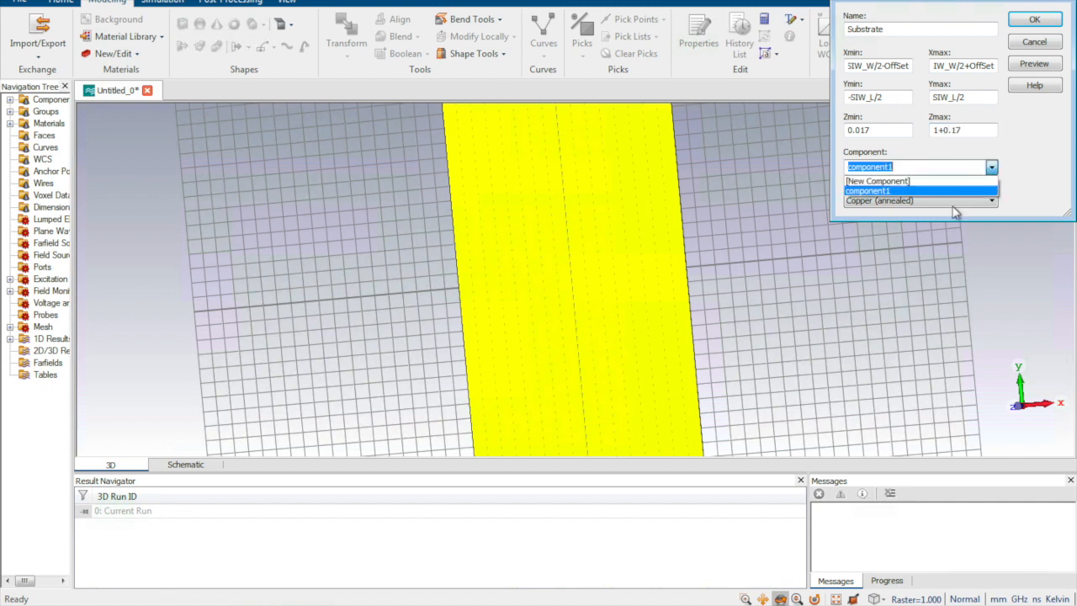
left_click(1003, 207)
left_click(956, 202)
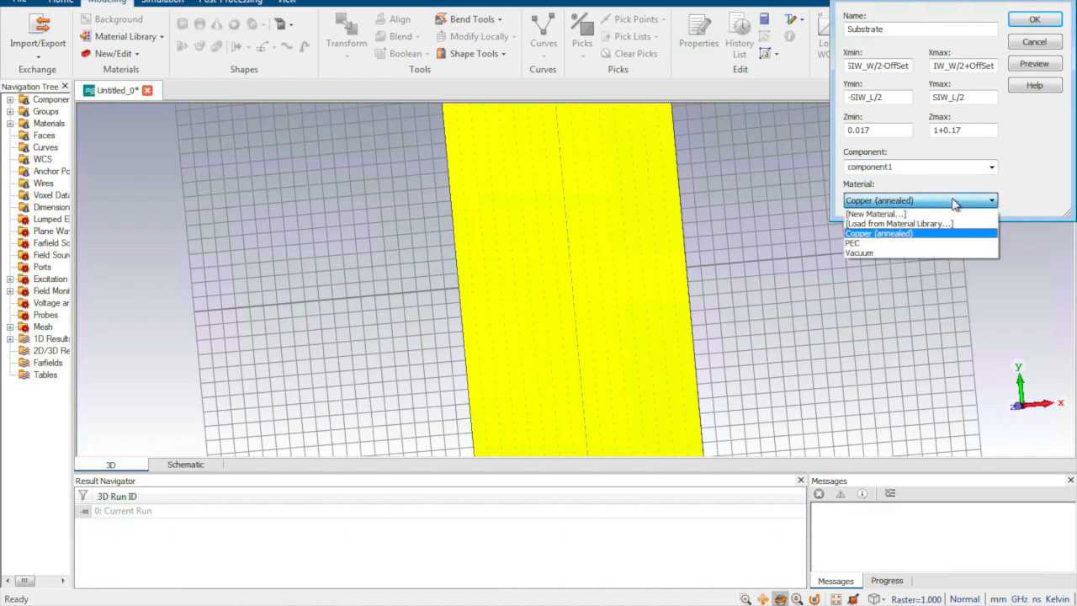
left_click(939, 223)
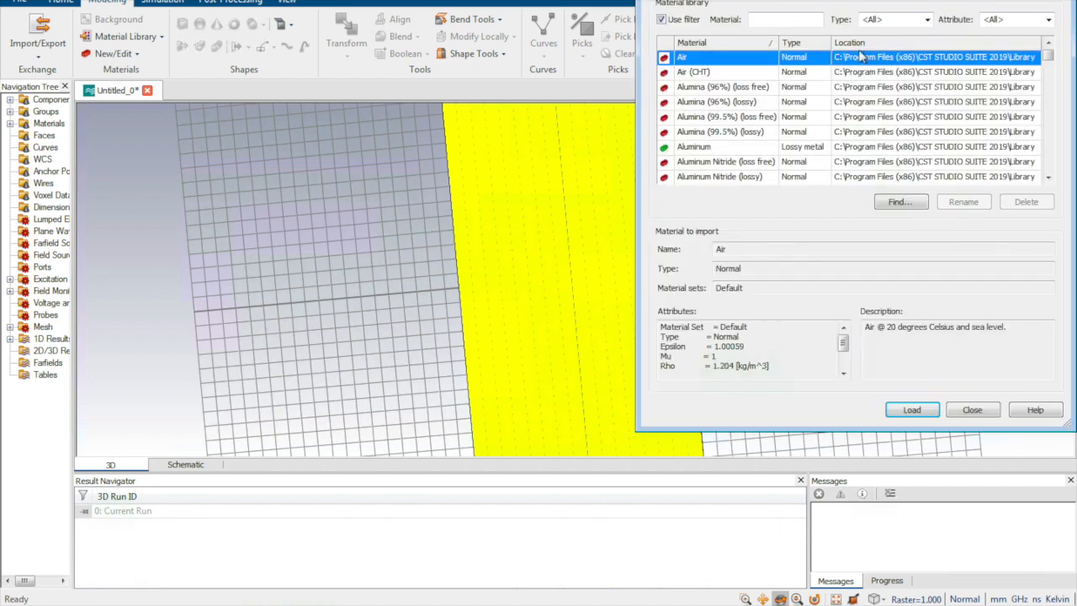
left_click(801, 22)
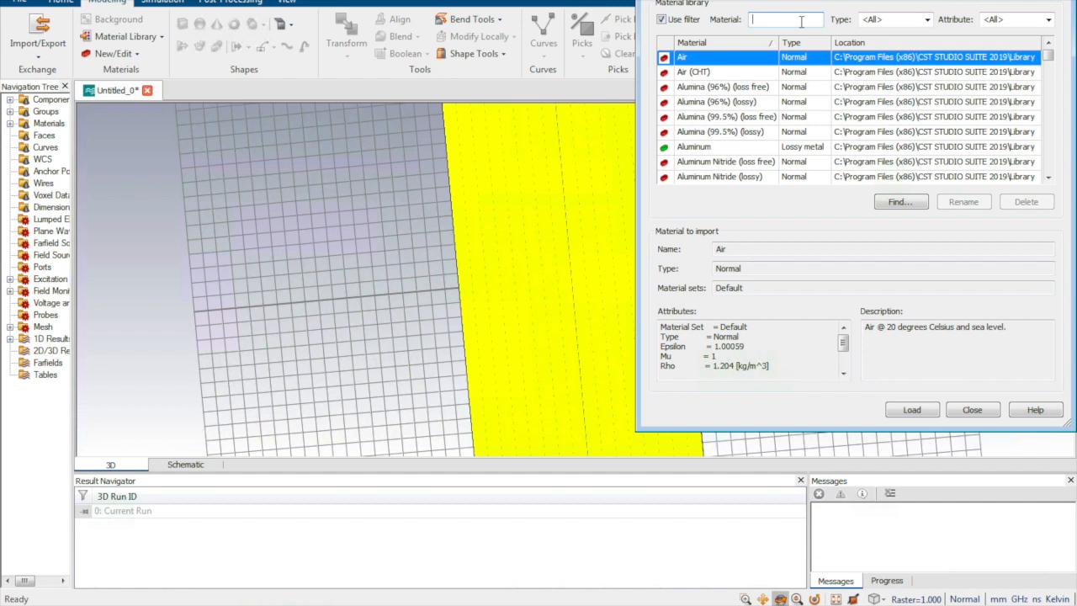
type("5")
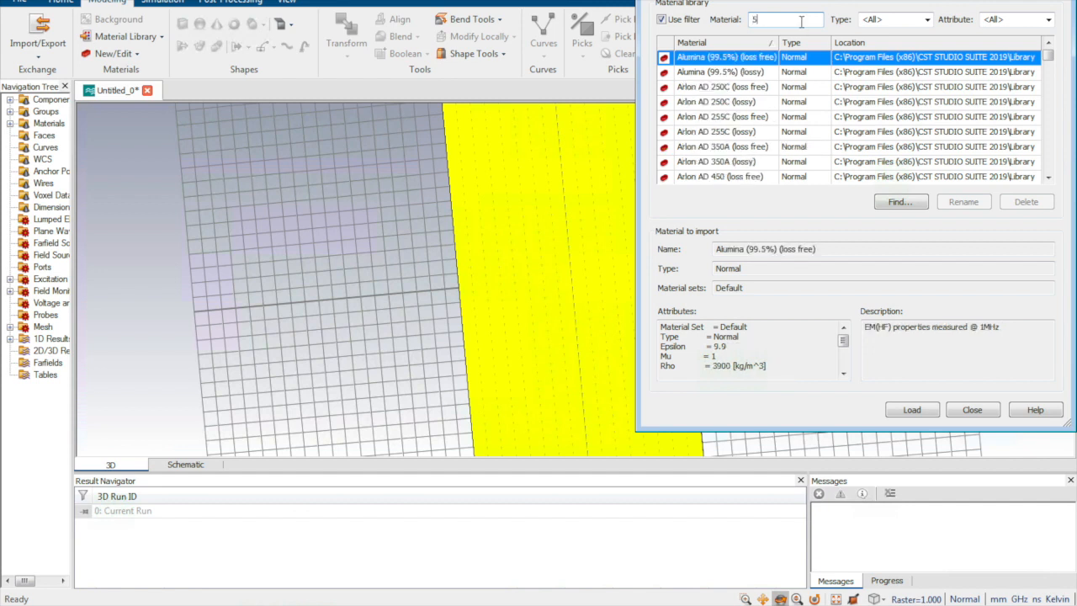
type("880")
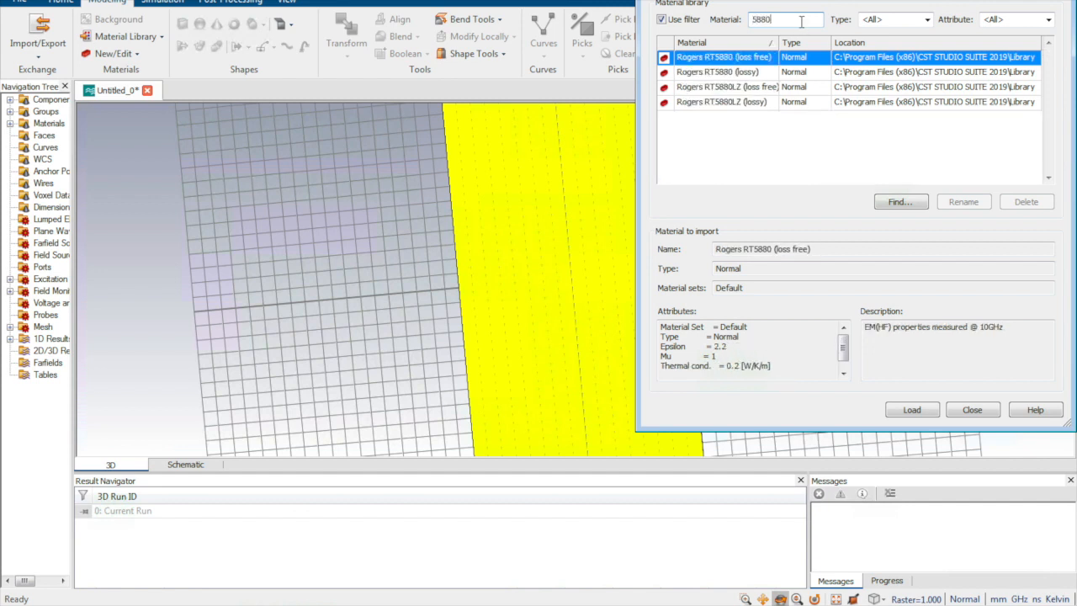
left_click(867, 59)
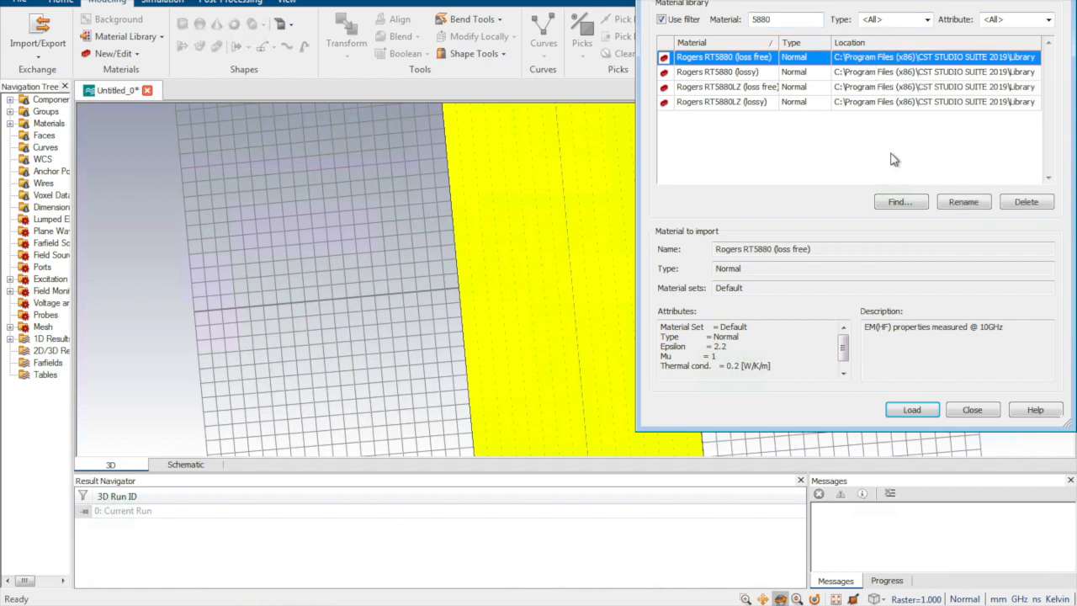
left_click(859, 74)
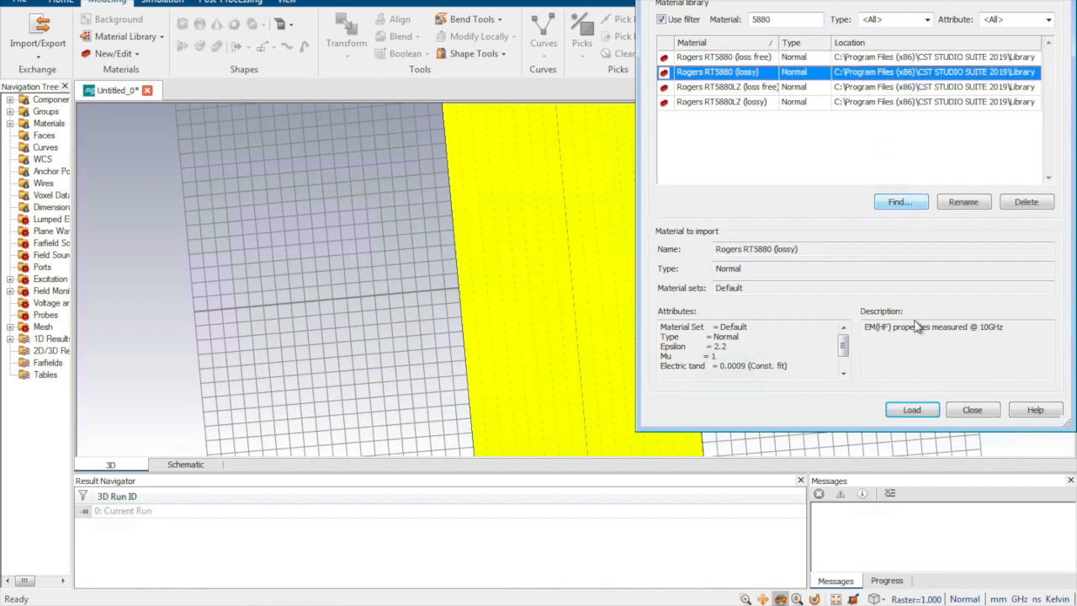
left_click(912, 409)
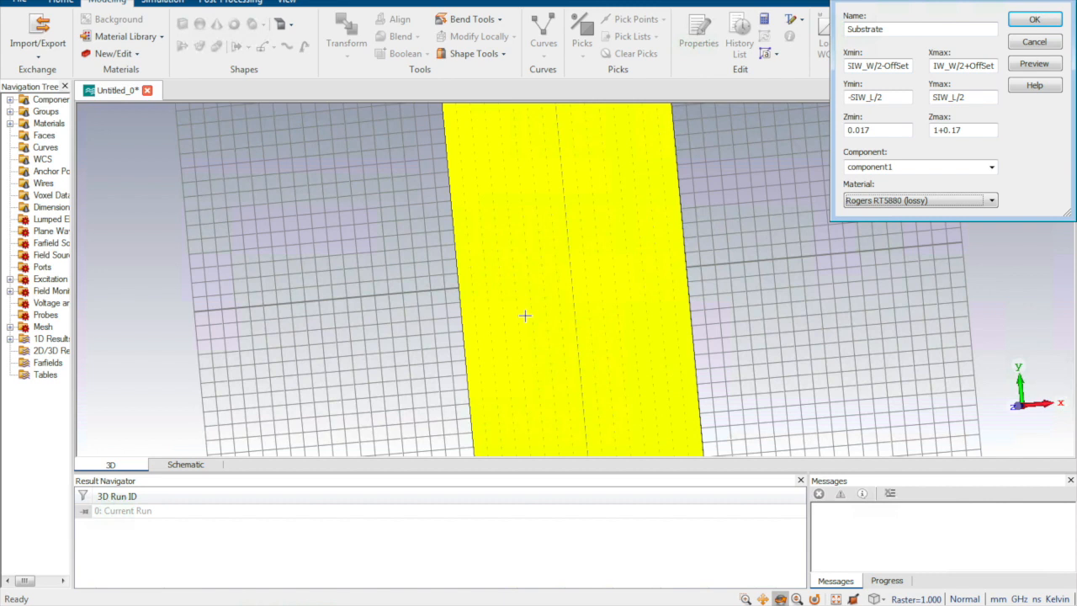
left_click(1032, 65)
left_click(1033, 18)
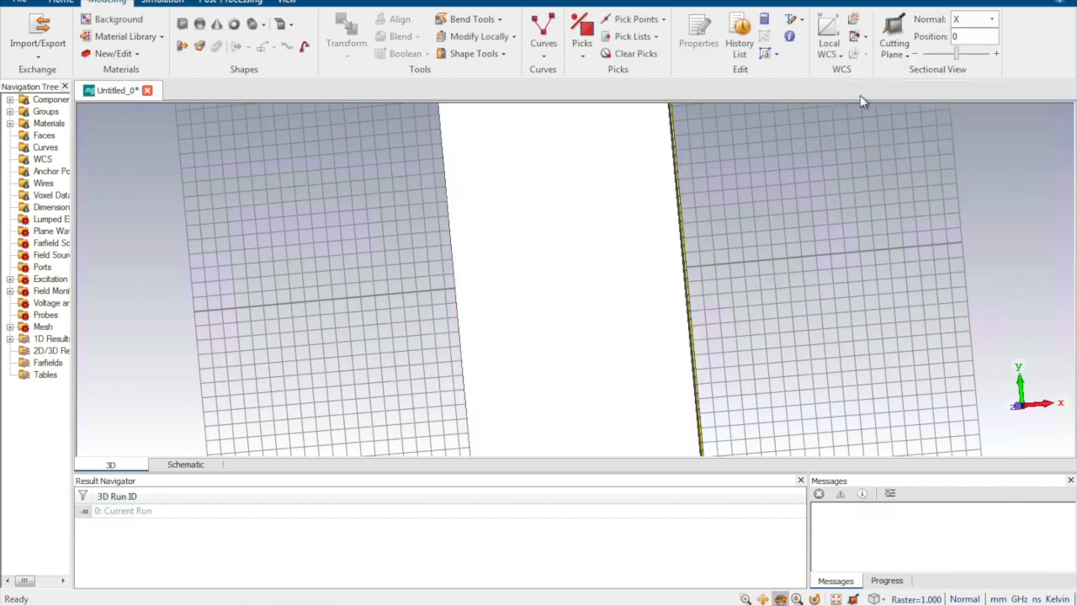
Step: Start a third brick defined by numeric coordinates and name it TopCopper
left_click_drag(625, 257, 779, 251)
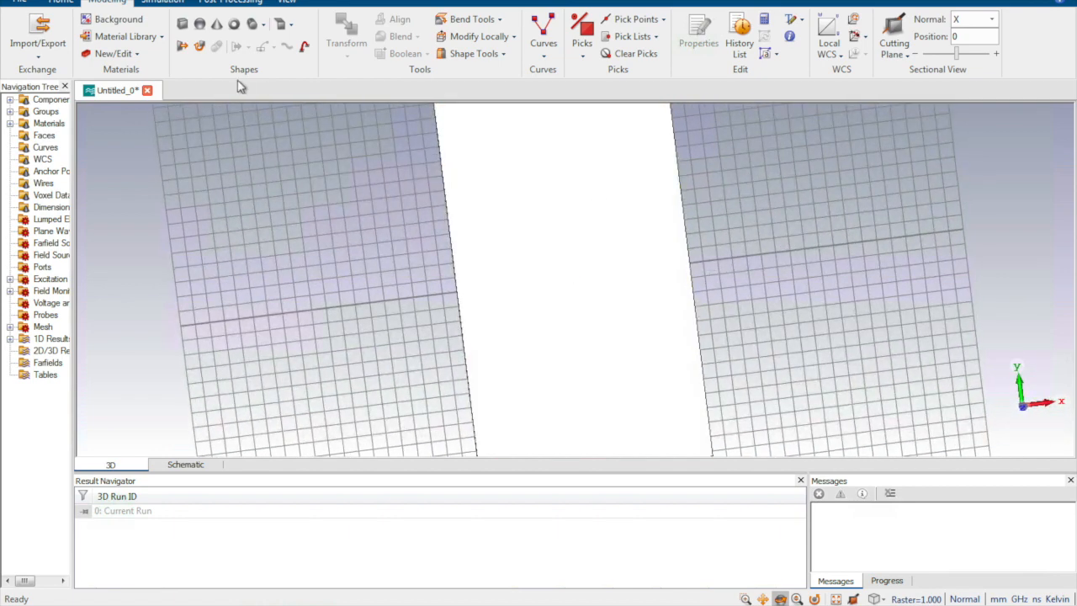
left_click(183, 24)
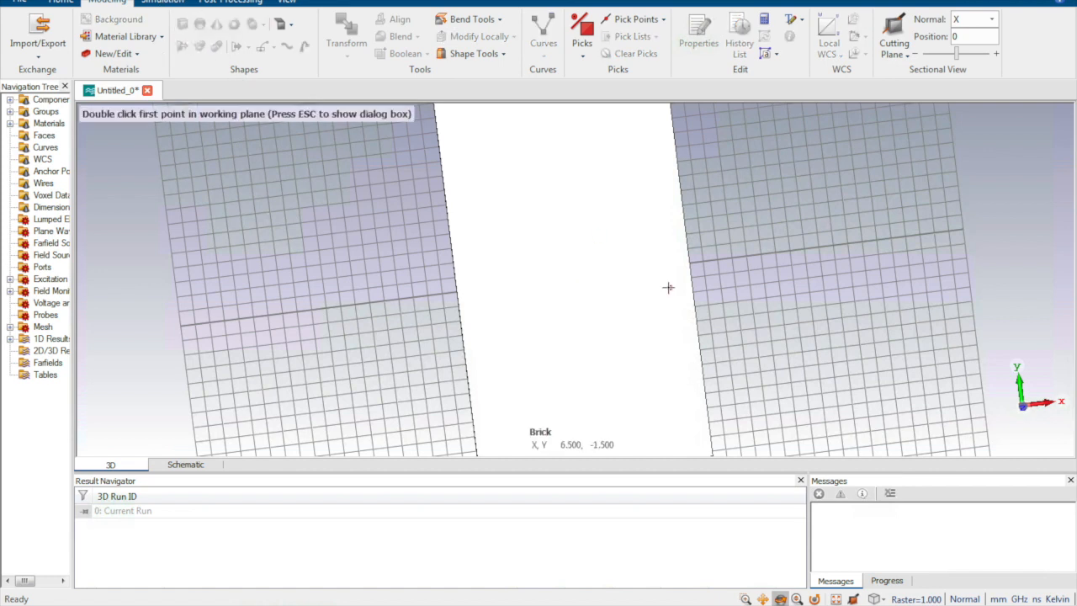
key("Escape")
type("Top_Copper")
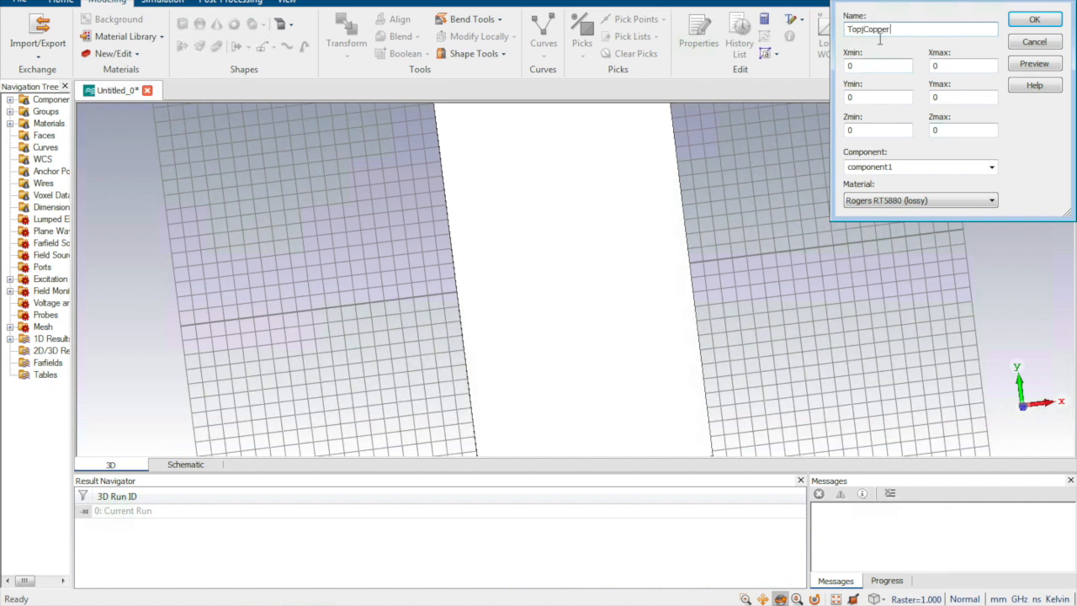
left_click(863, 29)
key("BackSpace")
key("BackSpace")
left_click(860, 27)
key("BackSpace")
type("p")
Step: Set the TopCopper brick's Xmin to -SIW_W/2-OffSet
left_click(862, 63)
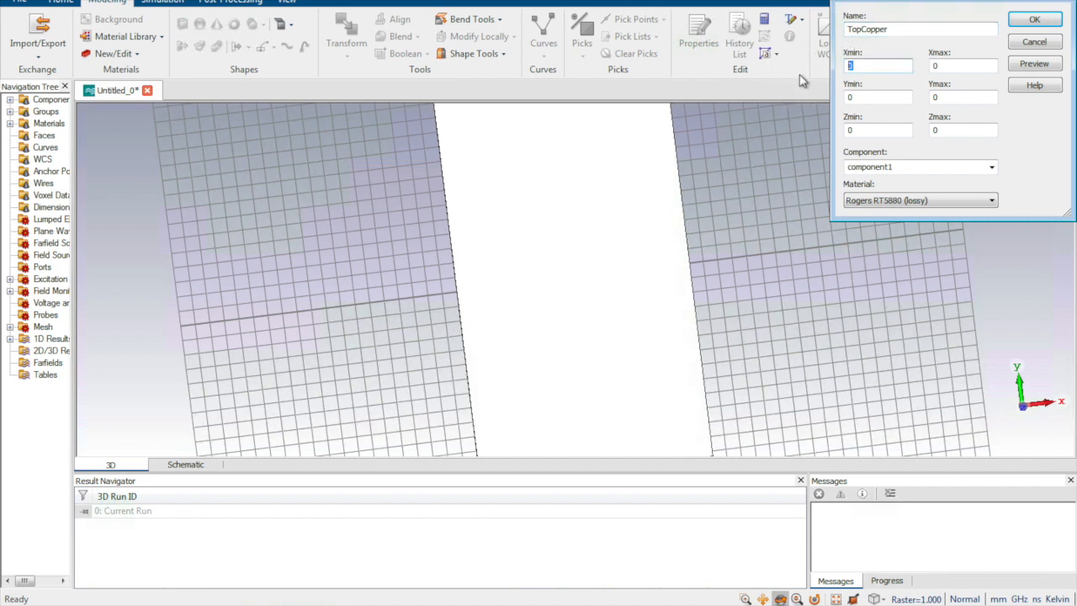
key("BackSpace")
key("BackSpace")
key("BackSpace")
key("BackSpace")
key("BackSpace")
type("-SIW")
type("_W")
type("/2-o")
key("BackSpace")
key("BackSpace")
type("OffSet")
Step: Set the TopCopper brick's Xmax to SIW_W/2+OffSet
key("Tab")
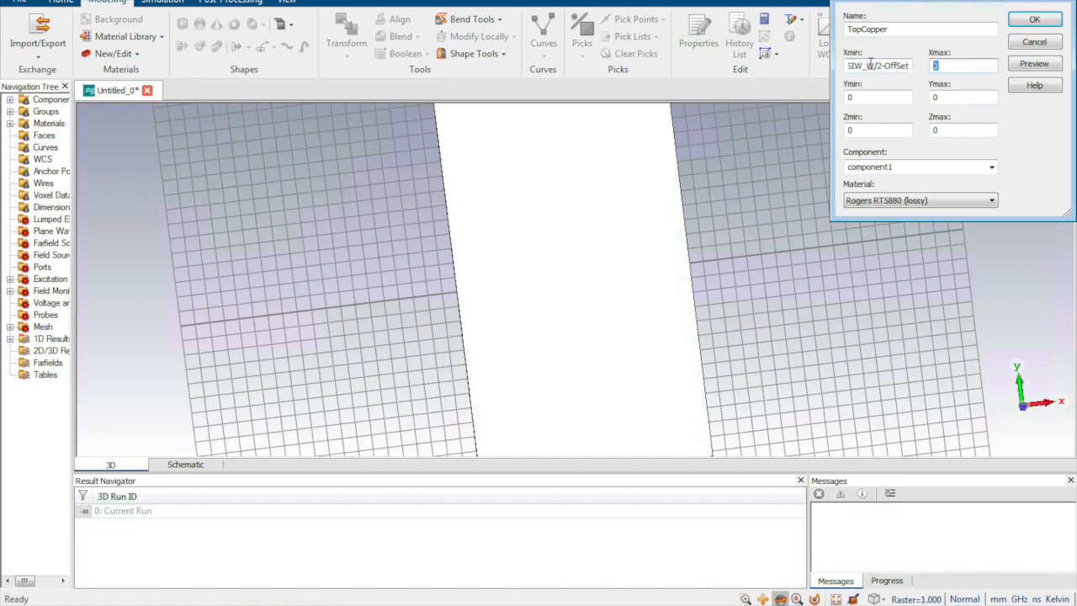
type("I")
type("IW")
type("_W/2+")
type("Off")
type("Set")
Step: Set the TopCopper brick's Ymin to -SIW_L/2 and its Ymax to SIW_L/2
double_click(860, 97)
type("SIW_")
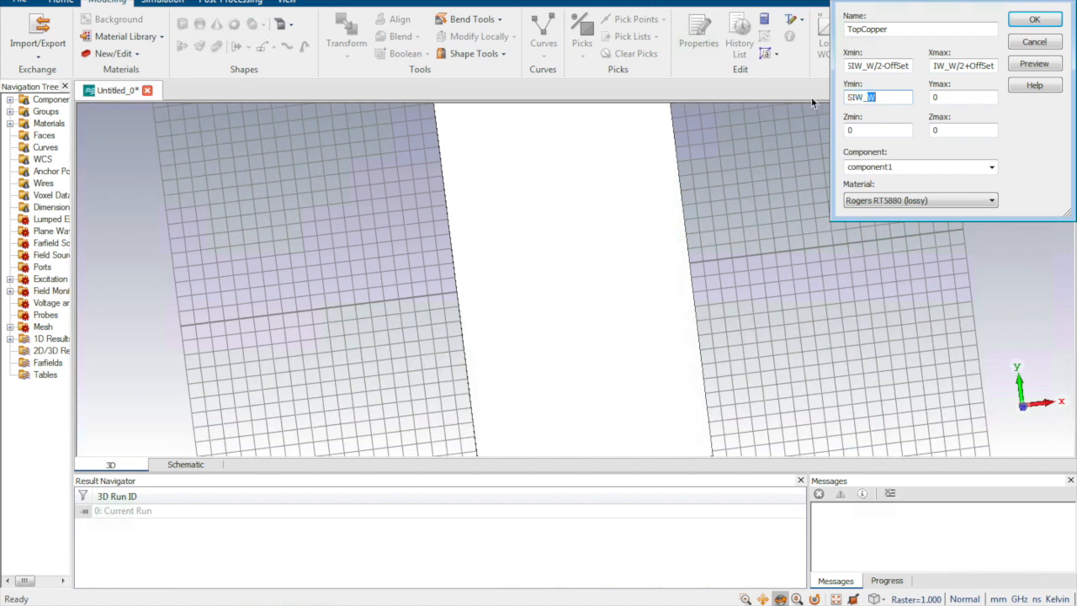
type("L/2")
left_click(848, 98)
type("-")
left_click(951, 98)
type("S")
Step: Set the TopCopper brick's Zmin to 1.017 and its Zmax to 1.017+0.017
double_click(876, 131)
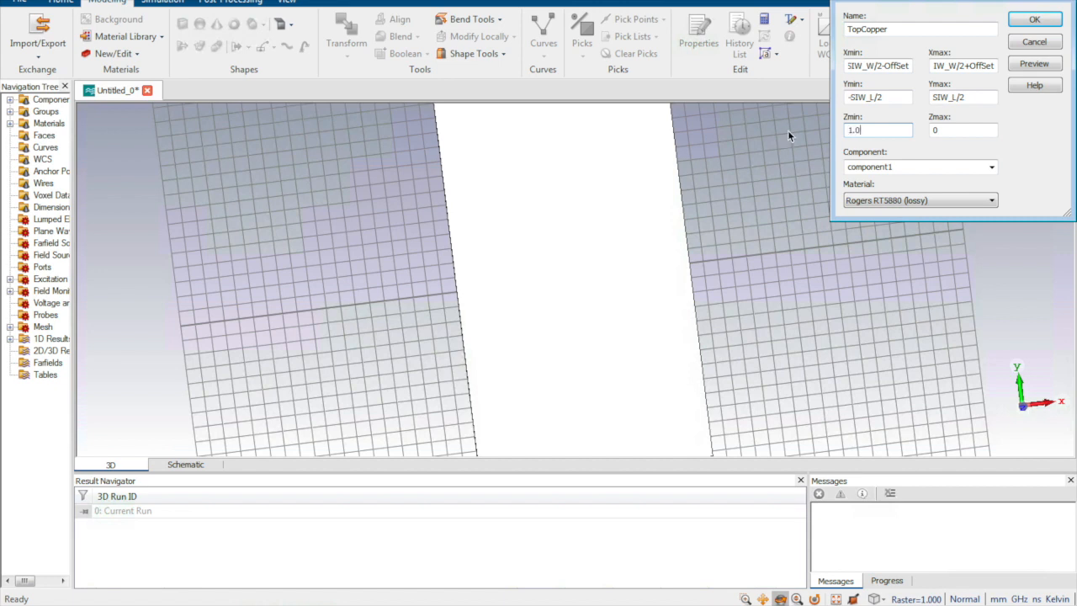
type("17")
double_click(875, 130)
double_click(946, 132)
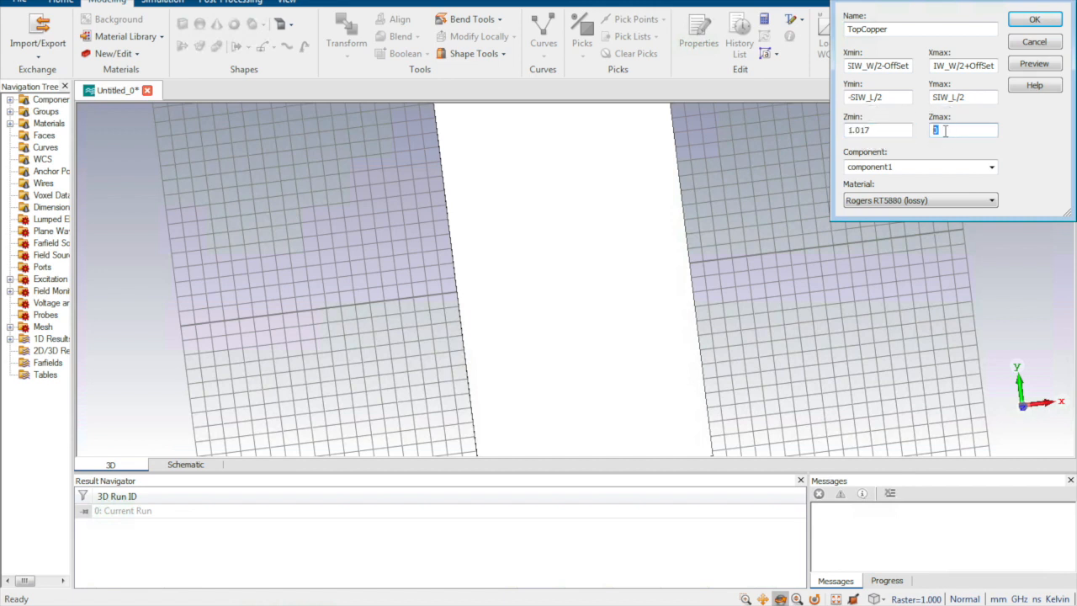
type("1.017+0.017")
Step: Assign Copper (annealed) to the TopCopper brick, preview it and create it
left_click(942, 200)
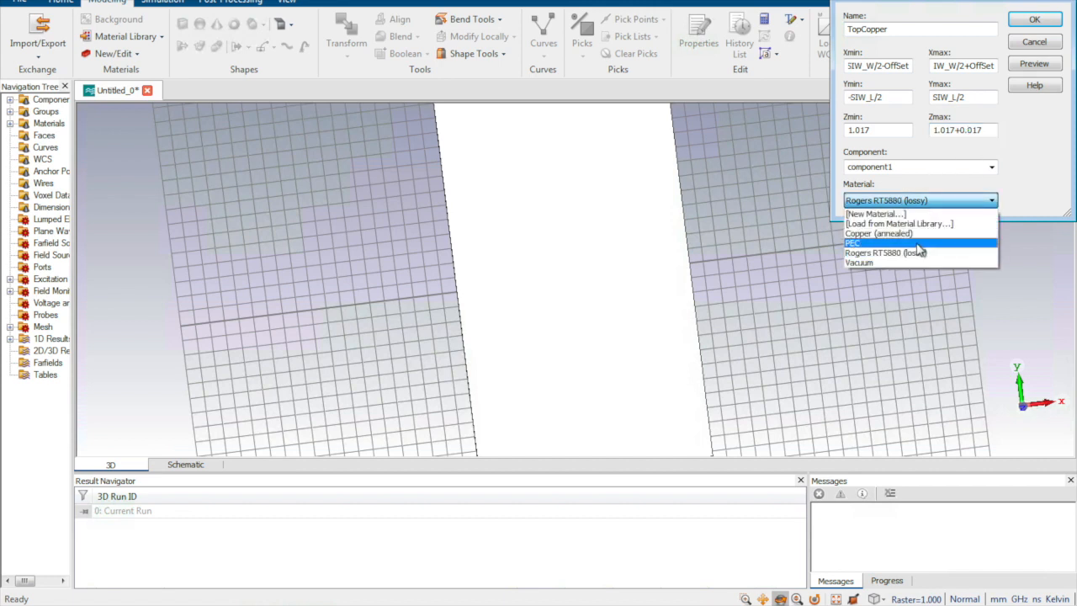
left_click(892, 233)
left_click(1036, 66)
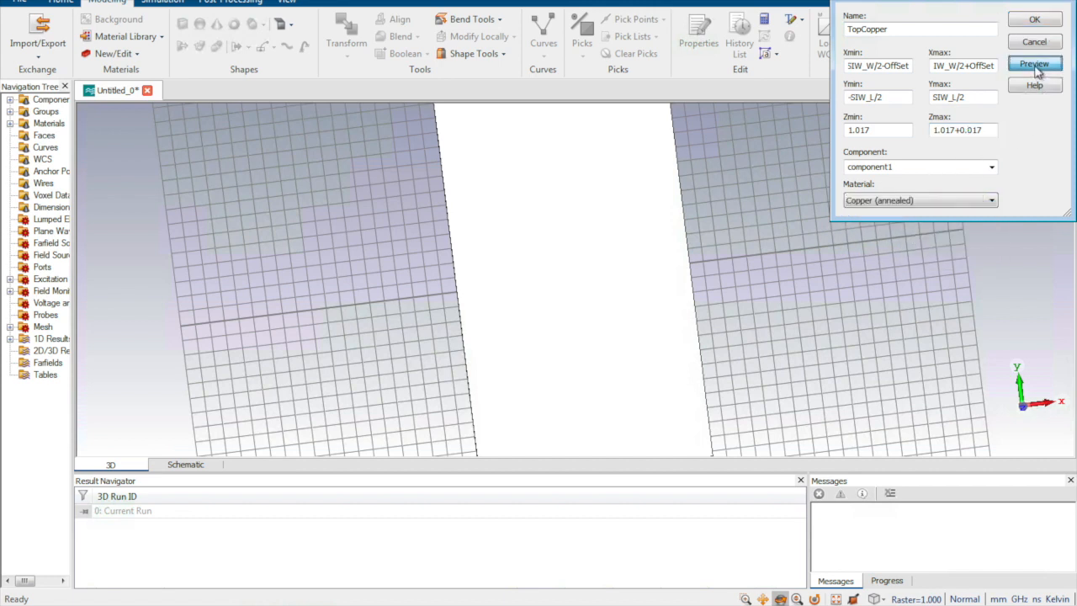
left_click(1031, 18)
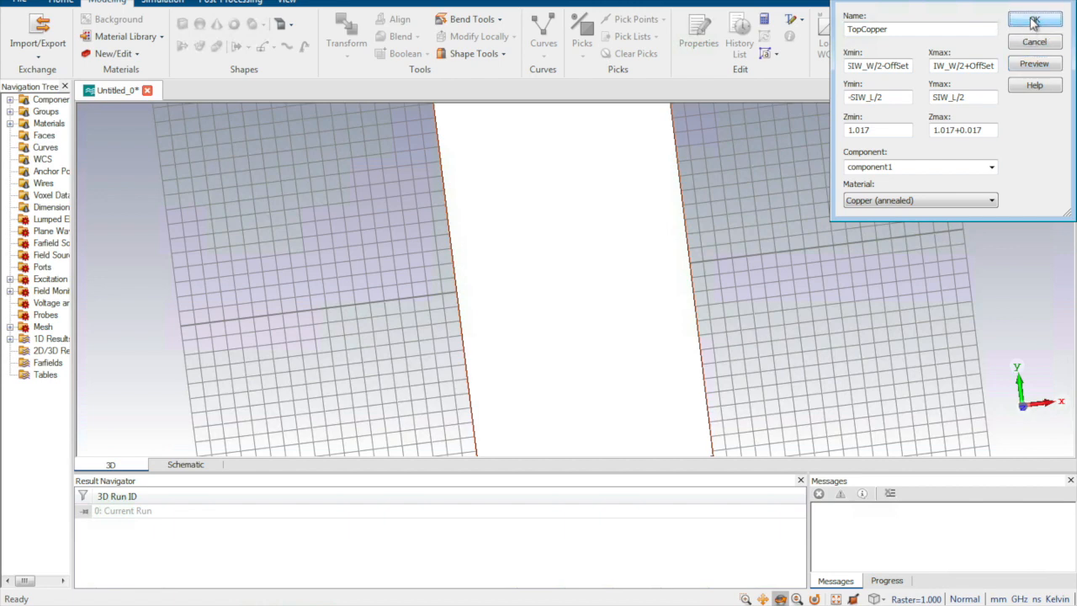
Step: Widen the navigation tree and expand component1 to show its solids
left_click_drag(749, 260, 464, 265)
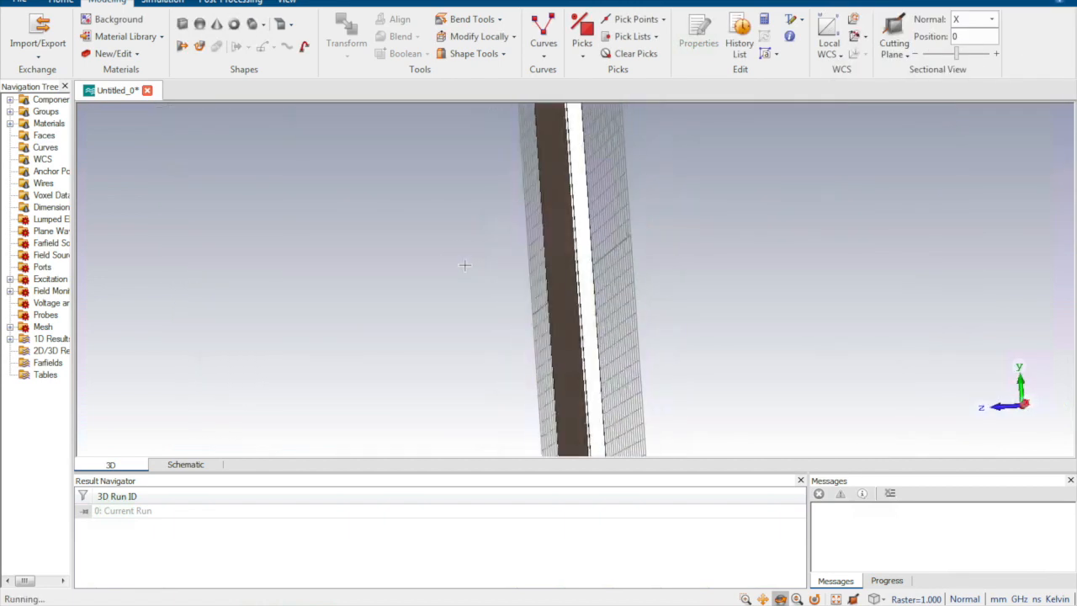
mouse_move(502, 291)
left_mouse_down()
mouse_move(440, 294)
mouse_move(520, 291)
left_mouse_up()
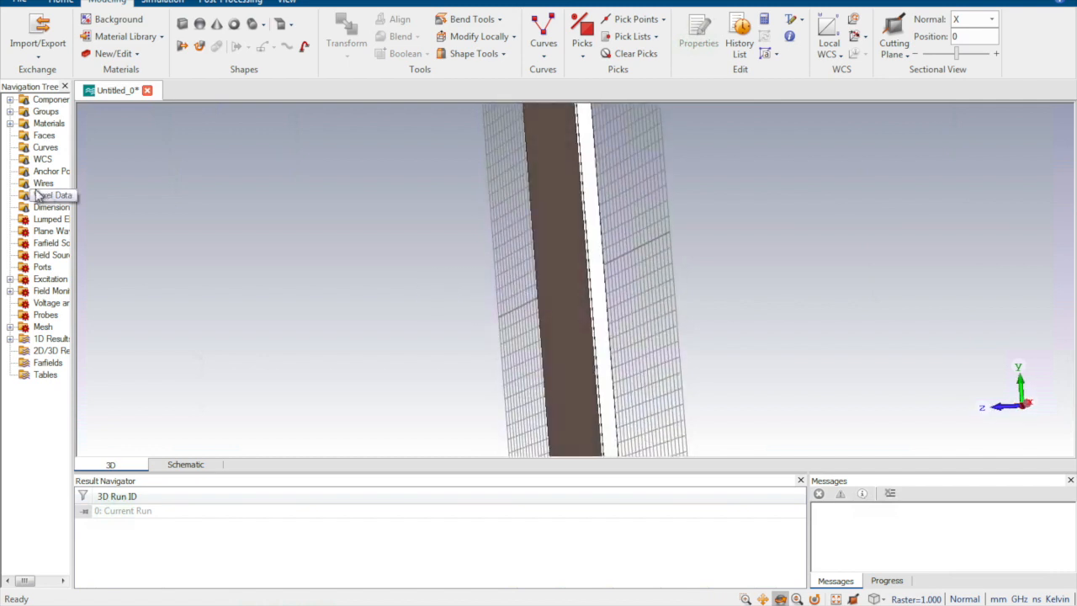
left_click_drag(73, 144, 187, 141)
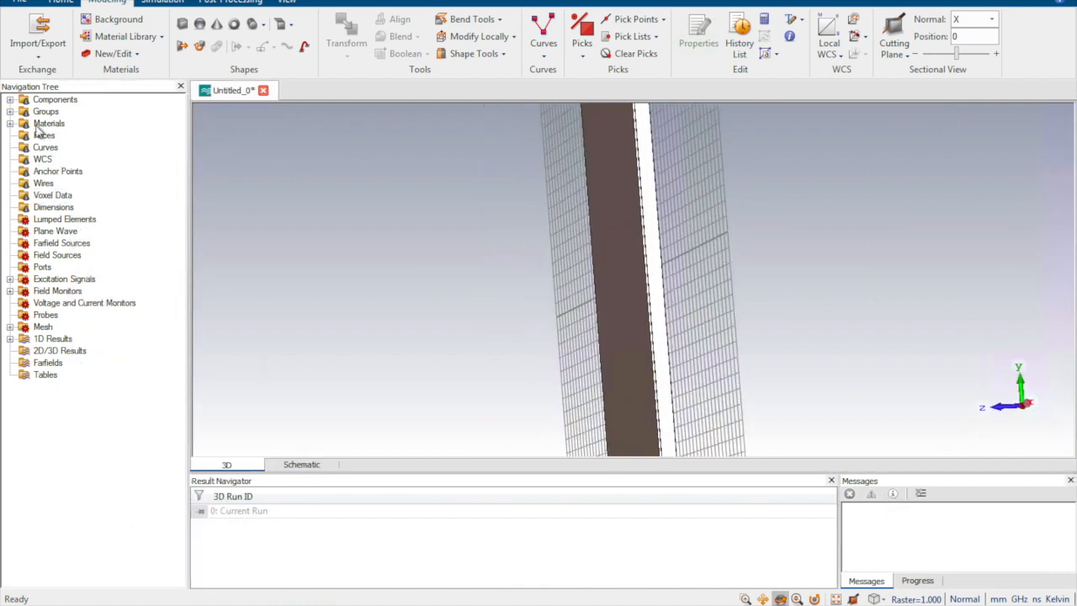
left_click(26, 101)
left_click(10, 99)
left_click(24, 111)
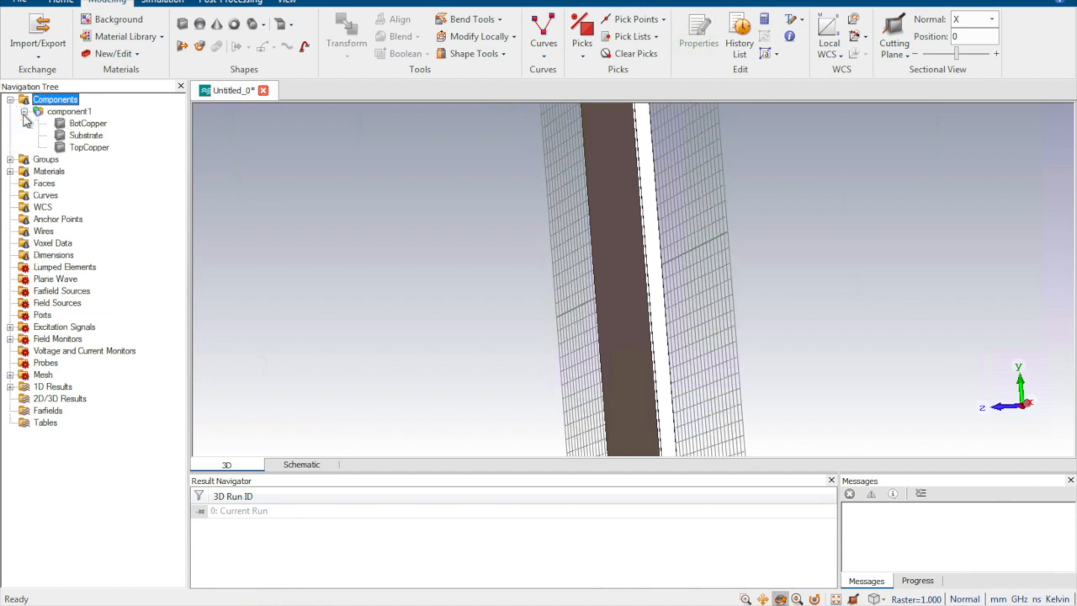
Step: Reopen the TopCopper brick's definition to check its coordinates, accept it and close the history list
double_click(89, 148)
double_click(928, 30)
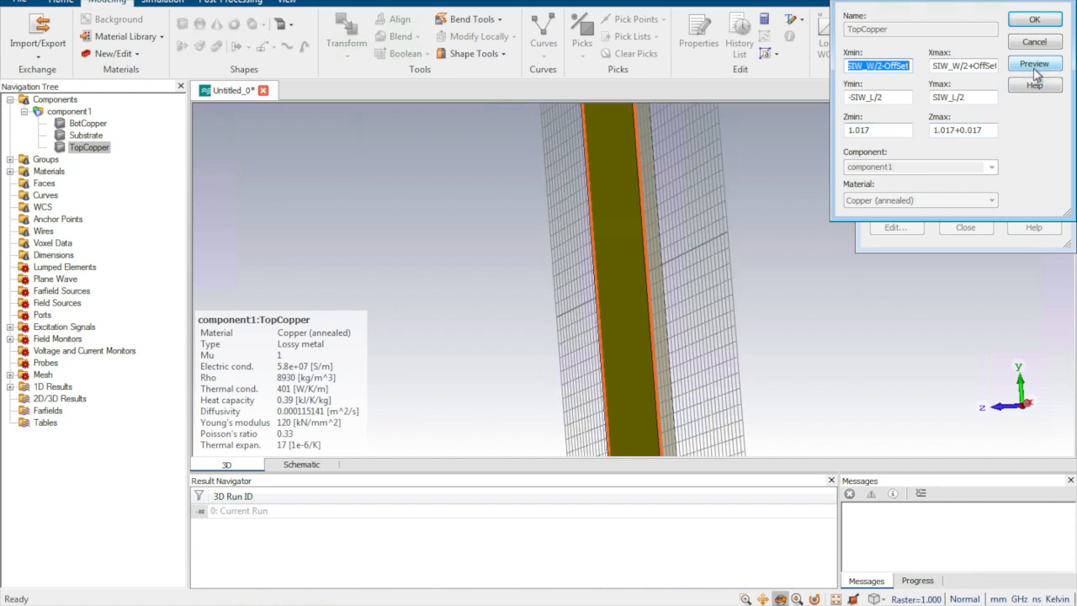
left_click(1035, 19)
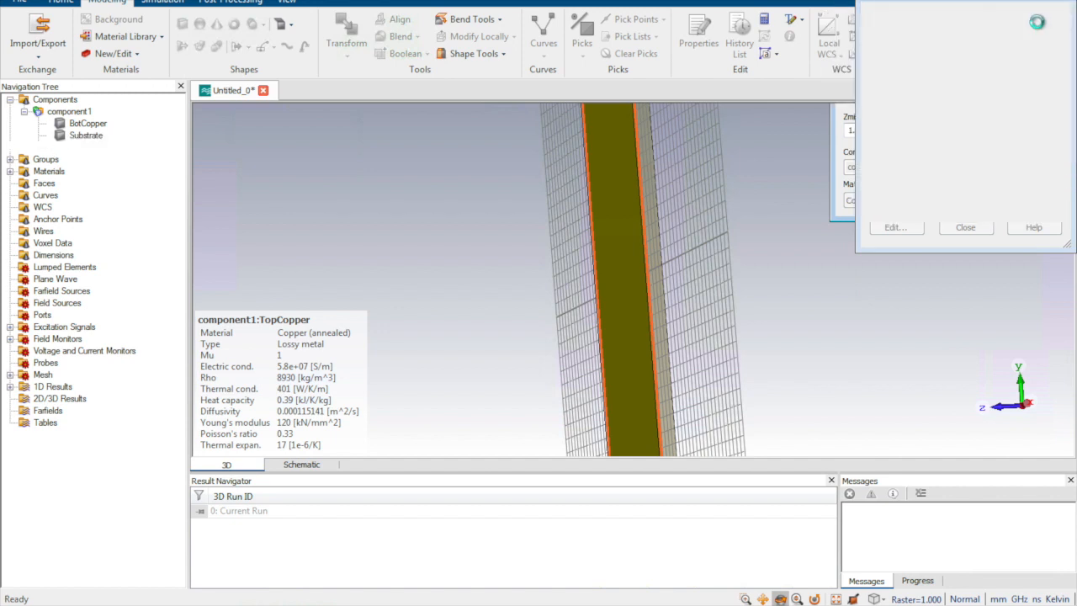
left_click(965, 227)
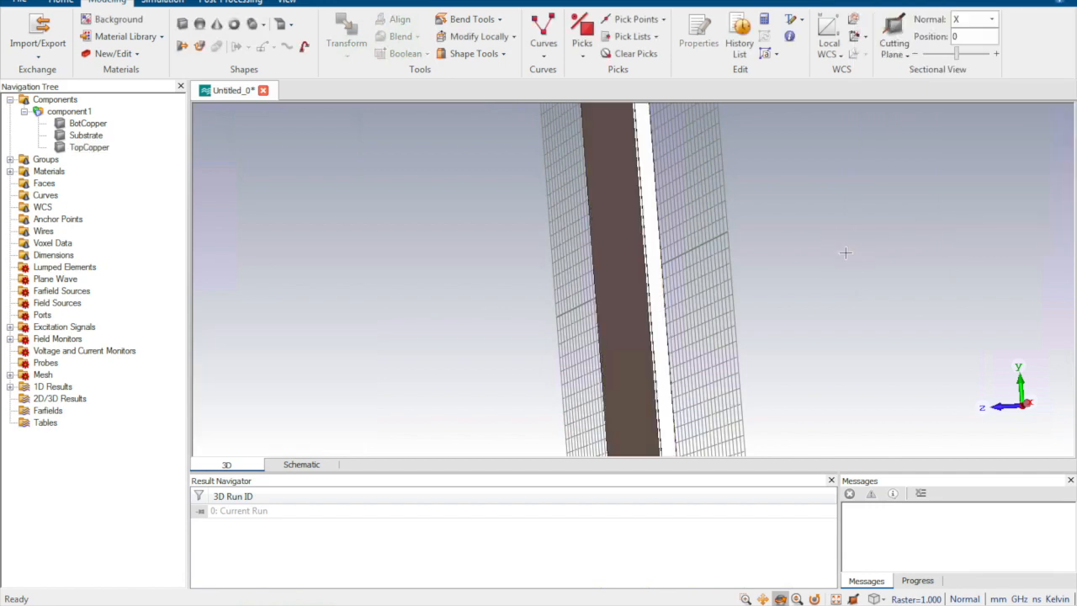
left_click_drag(746, 250, 788, 247)
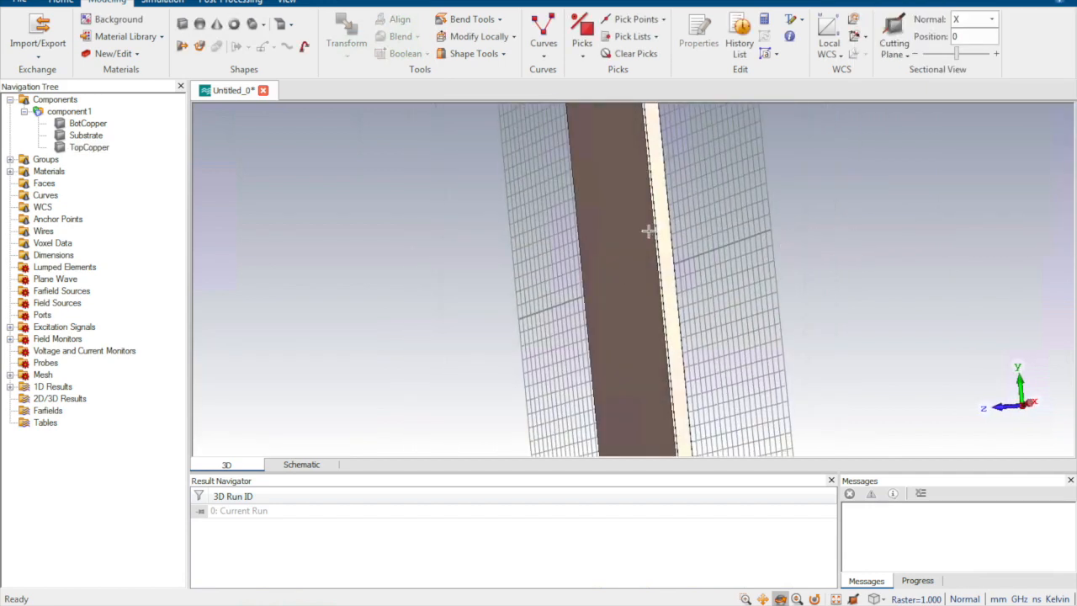
Step: Correct the Substrate brick's Zmax to 1+0.017, preview it, accept the change and close the history list
scroll(648, 232, "down", 3)
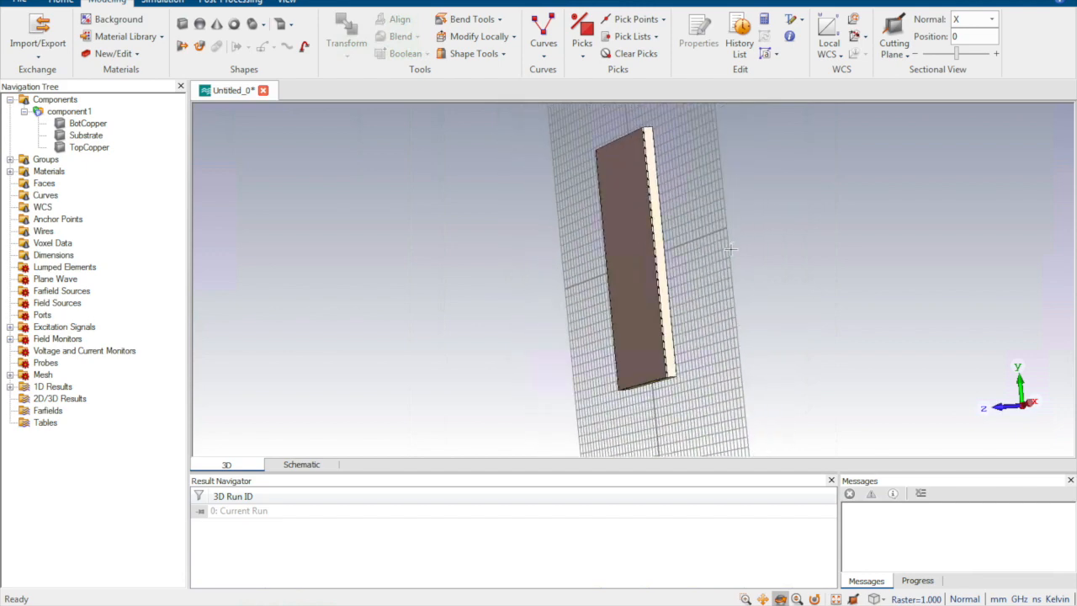
scroll(688, 242, "up", 5)
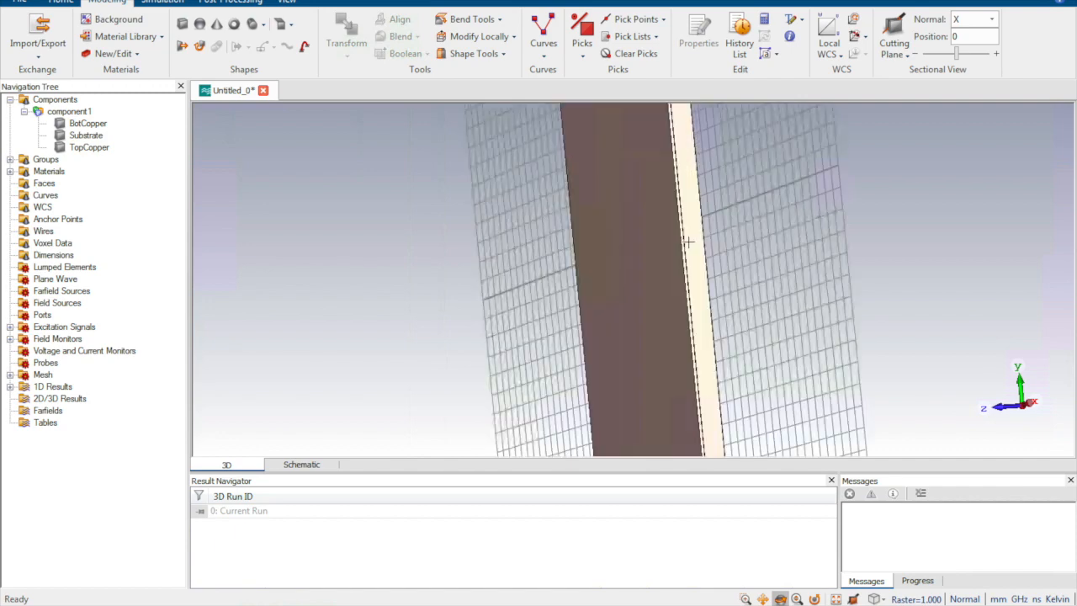
left_click(737, 246)
left_click_drag(737, 247, 704, 238)
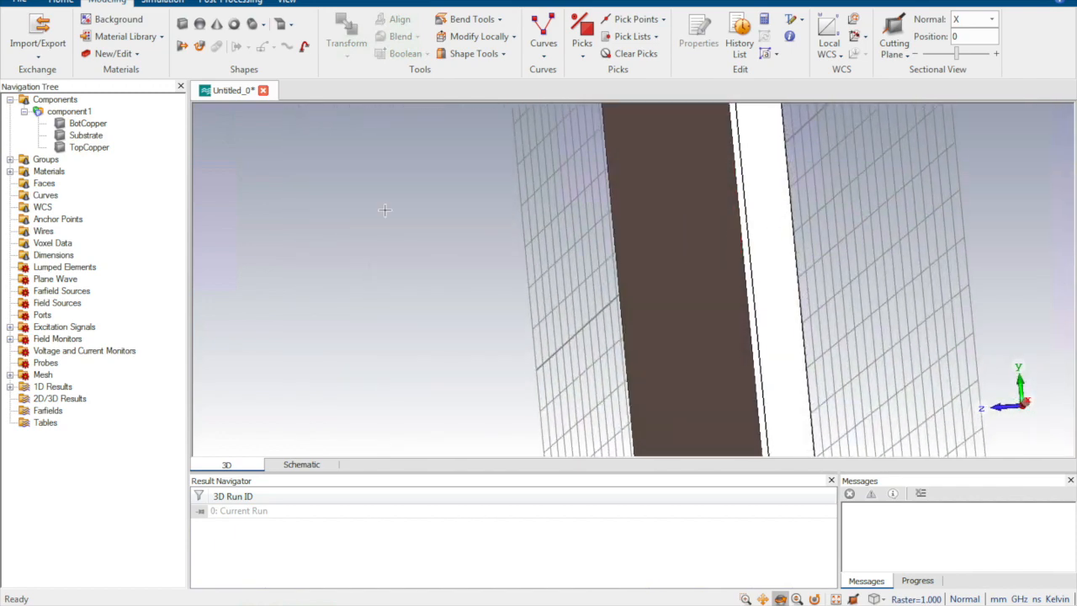
left_click(79, 135)
double_click(79, 137)
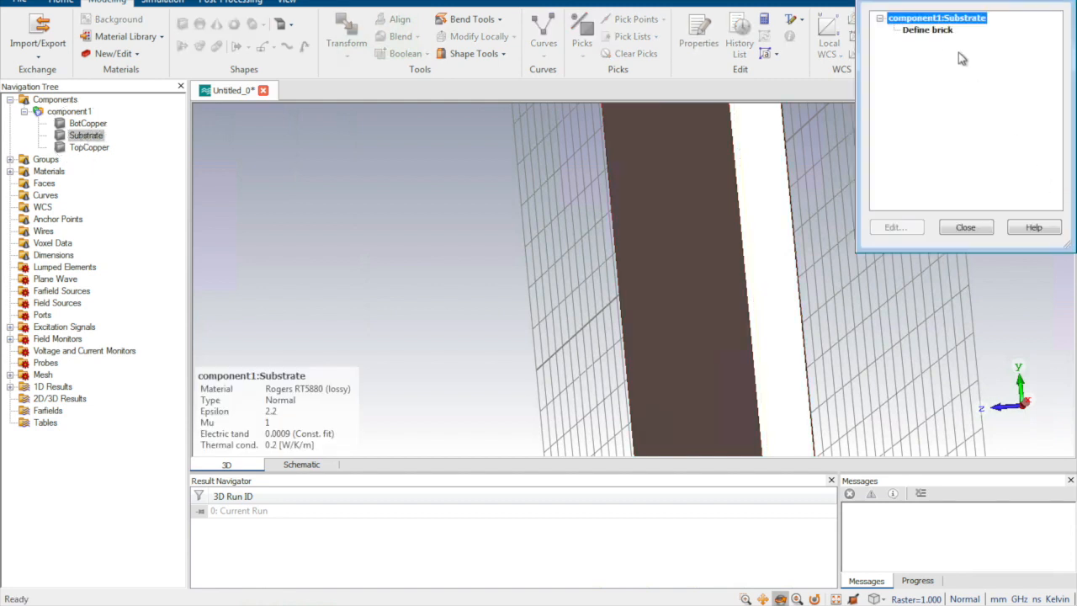
double_click(943, 31)
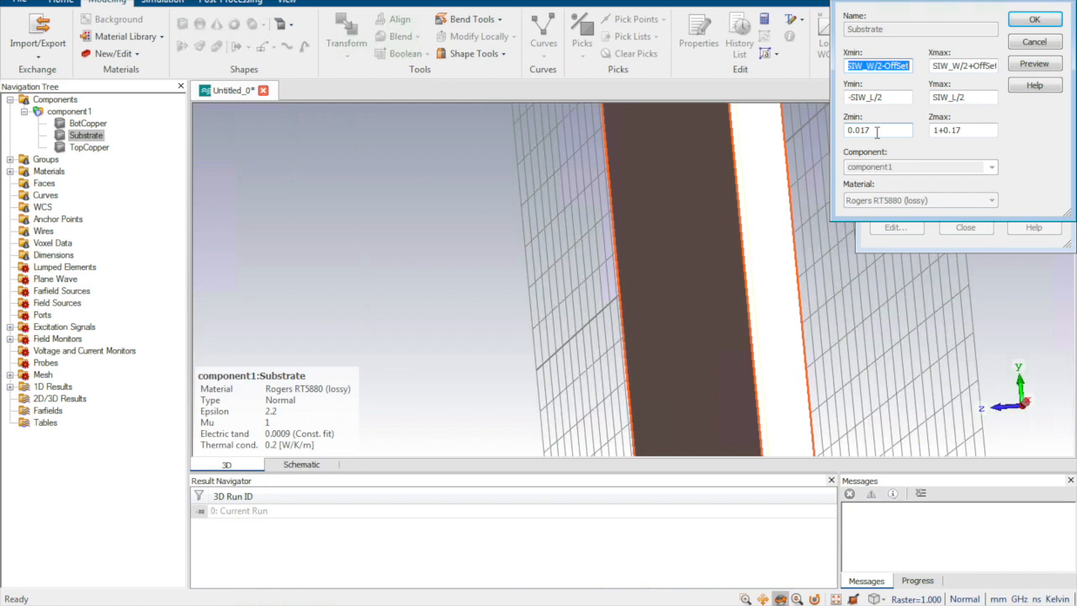
left_click(952, 130)
type("0")
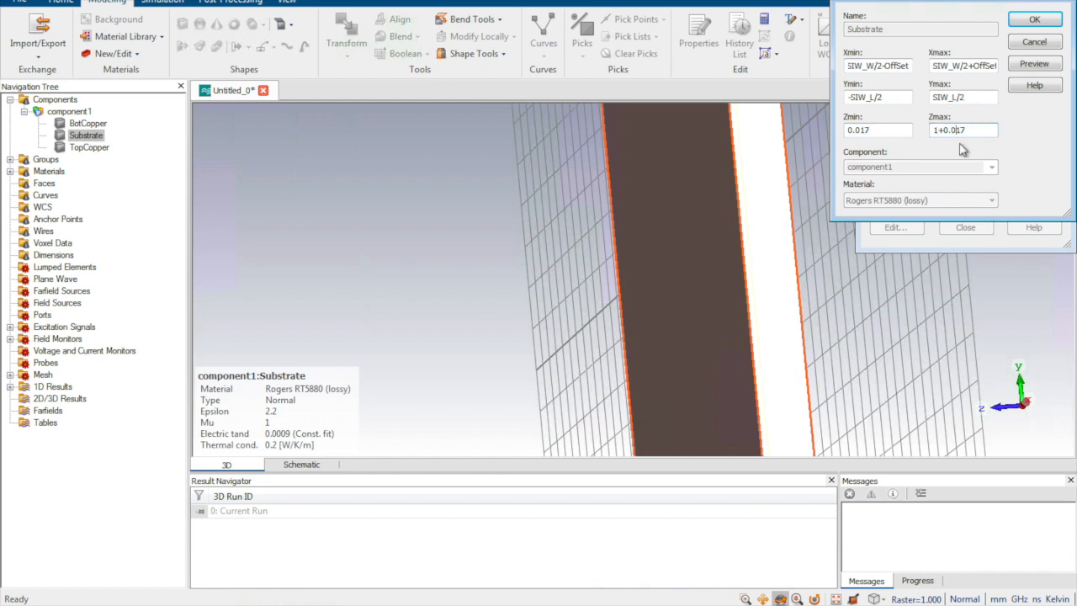
left_click(1028, 66)
left_click(1034, 19)
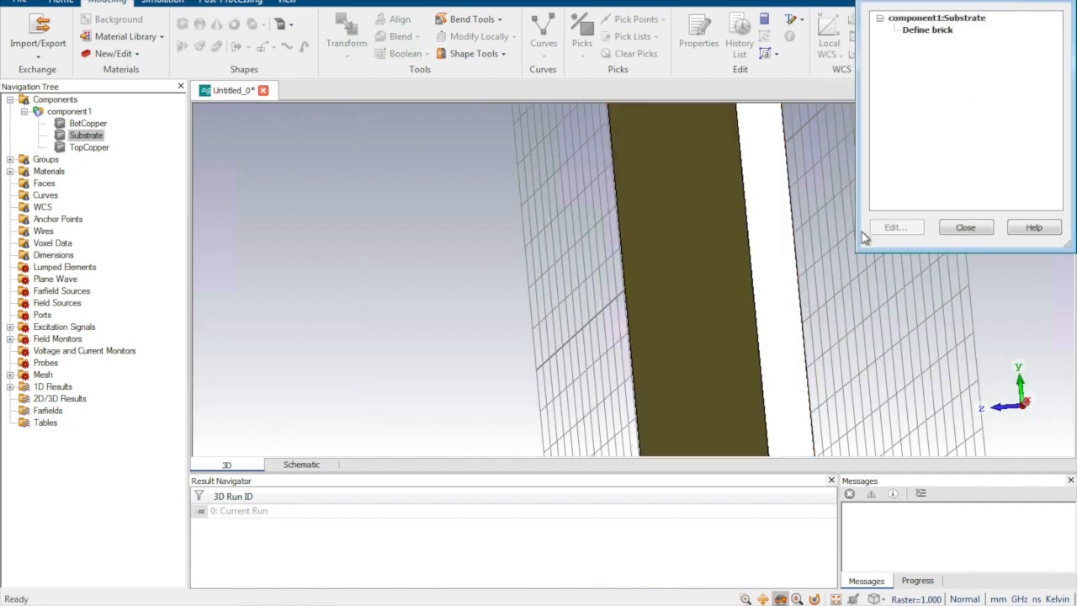
left_click(966, 227)
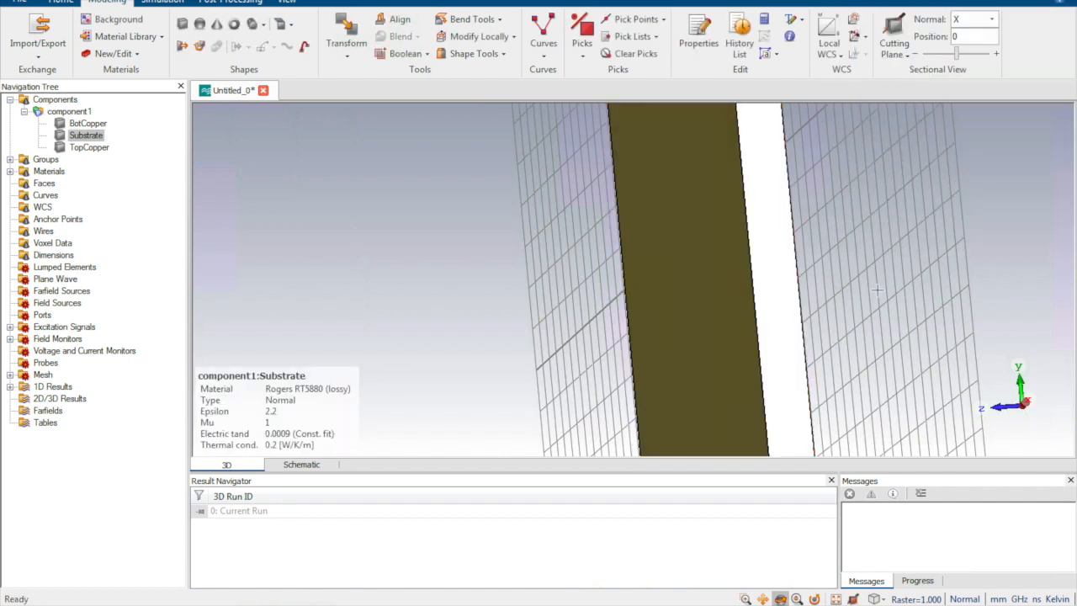
left_click_drag(856, 275, 1057, 224)
scroll(983, 242, "down", 8)
key("space")
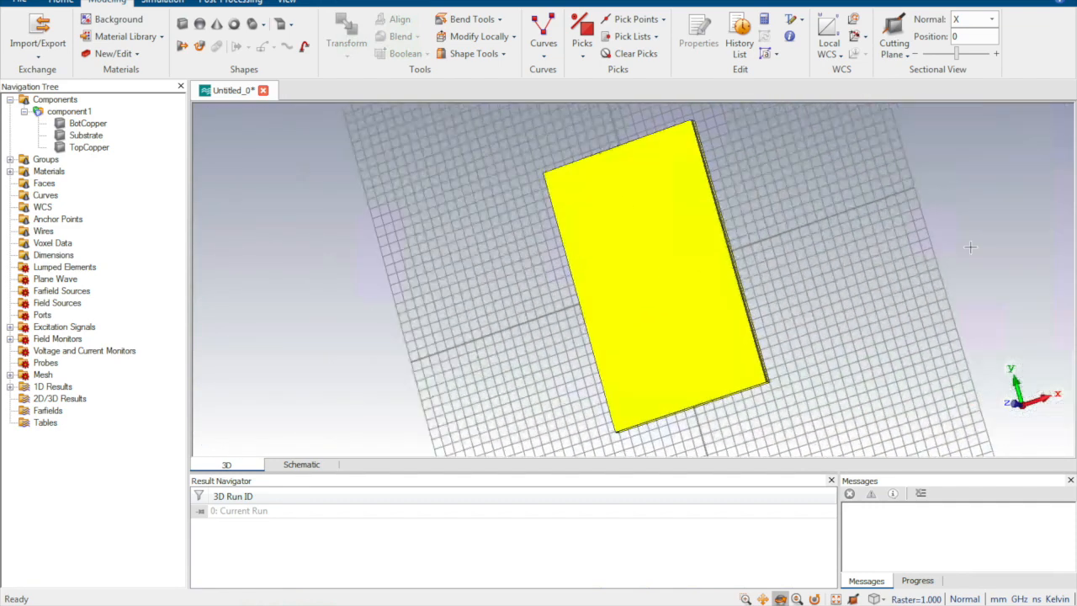
left_click_drag(911, 281, 702, 136)
left_click_drag(691, 350, 773, 423)
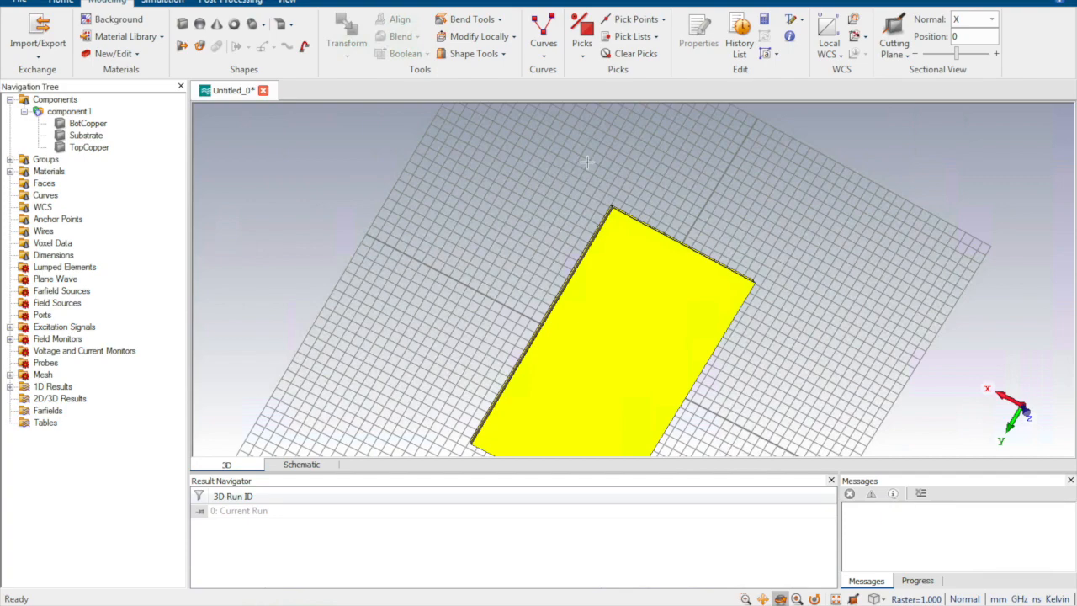
scroll(772, 362, "up", 10)
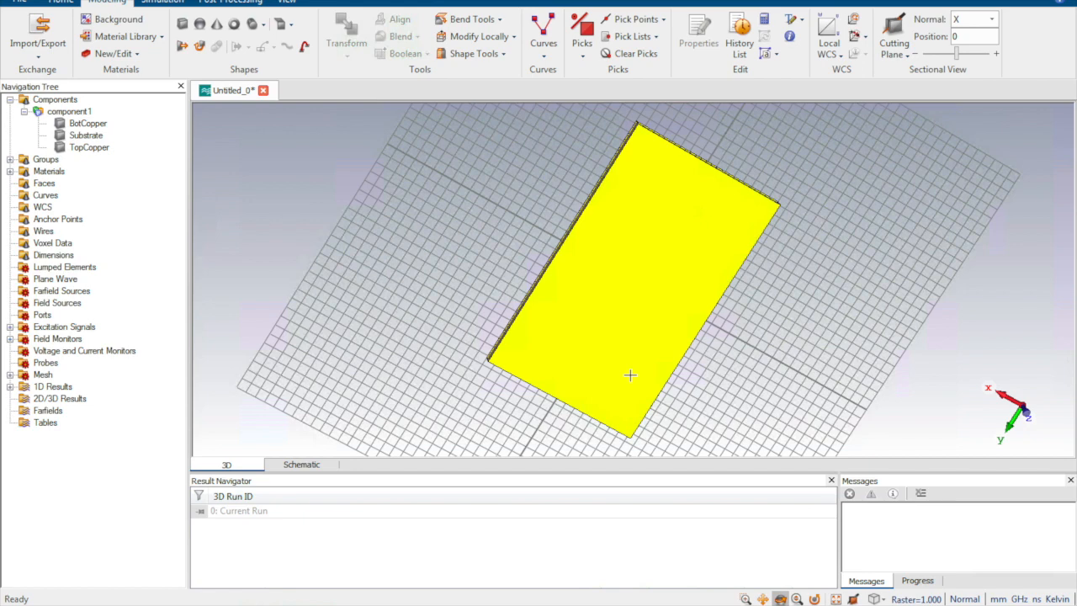
Step: Pick the midpoint of the top copper's outer short edge at the negative-y end and align the local WCS with it
left_click_drag(664, 254, 629, 347)
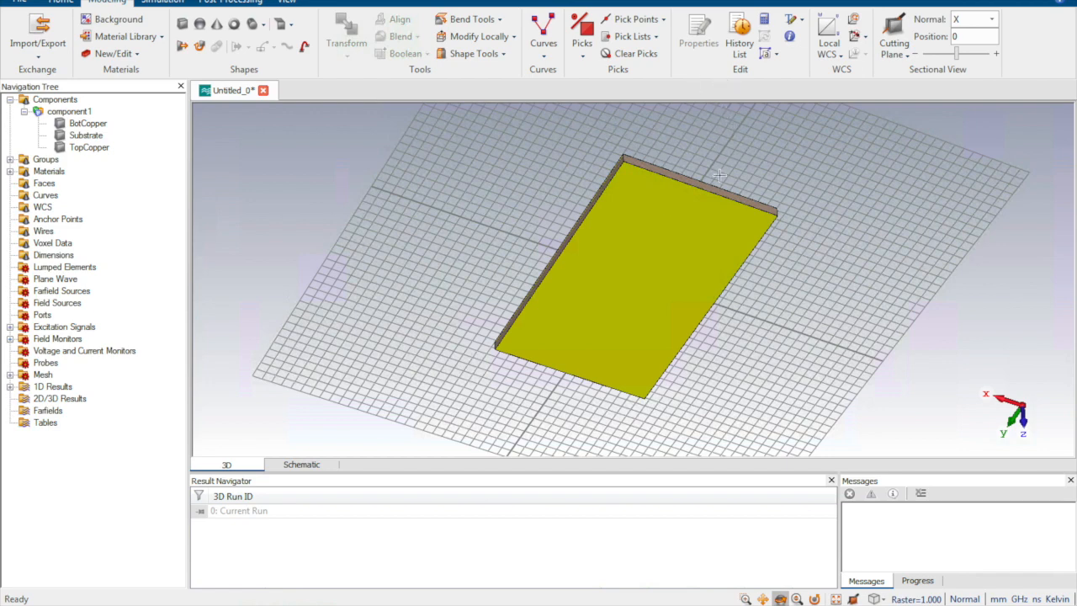
middle_click_drag(691, 199, 655, 217)
scroll(656, 216, "up", 8)
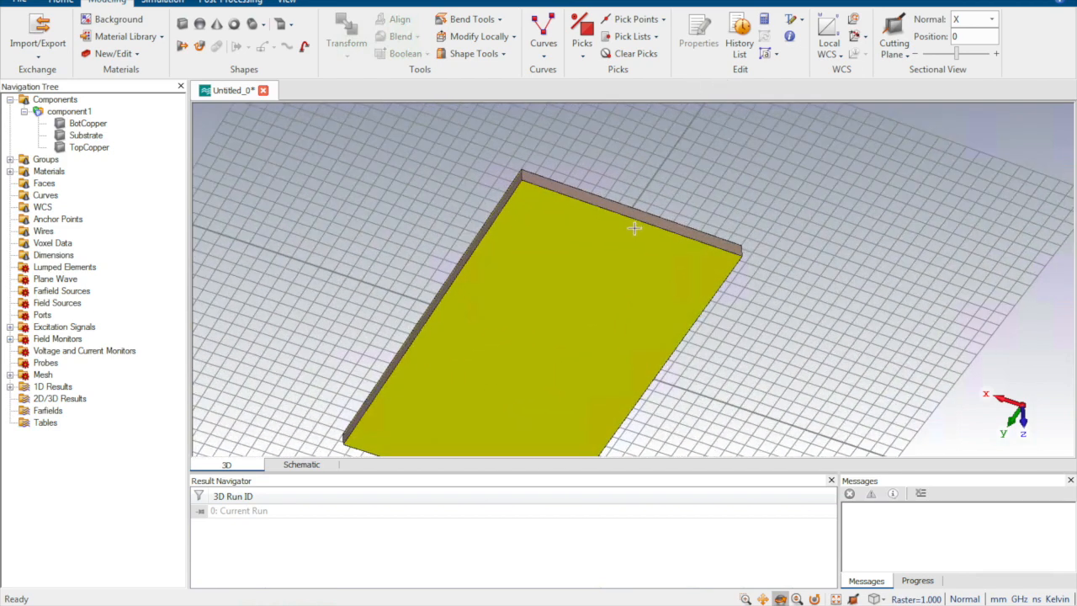
scroll(635, 204, "up", 2)
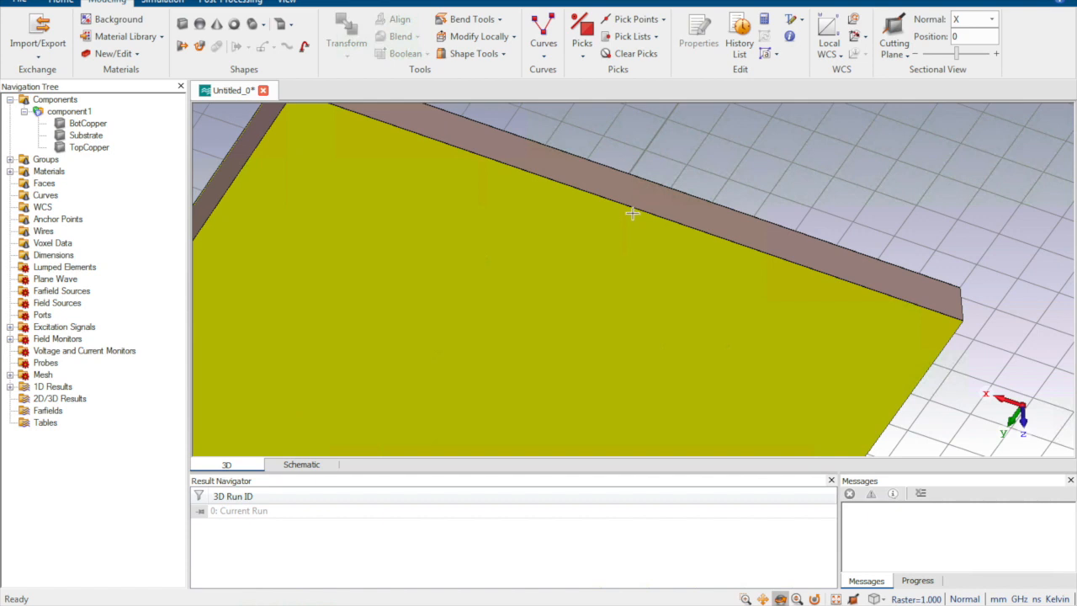
scroll(636, 203, "up", 3)
key("m")
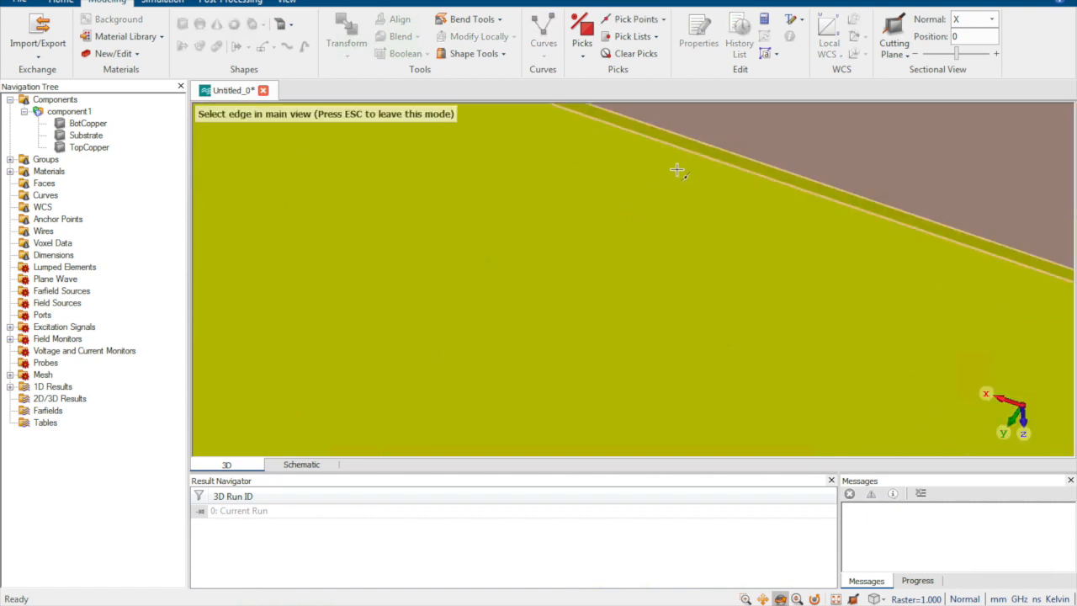
left_click(722, 173)
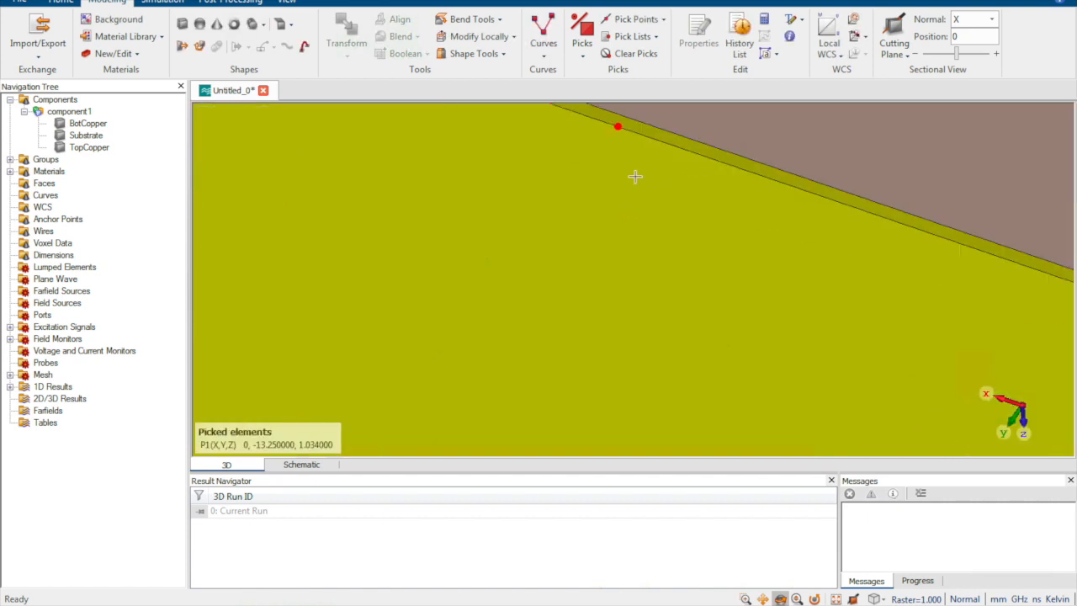
key("w")
Step: Start a W-oriented cylinder by direct parameter entry, name it ViaR and set its outer radius to 0.4/2
scroll(621, 304, "down", 5)
left_click_drag(621, 303, 687, 55)
left_click_drag(562, 351, 582, 252)
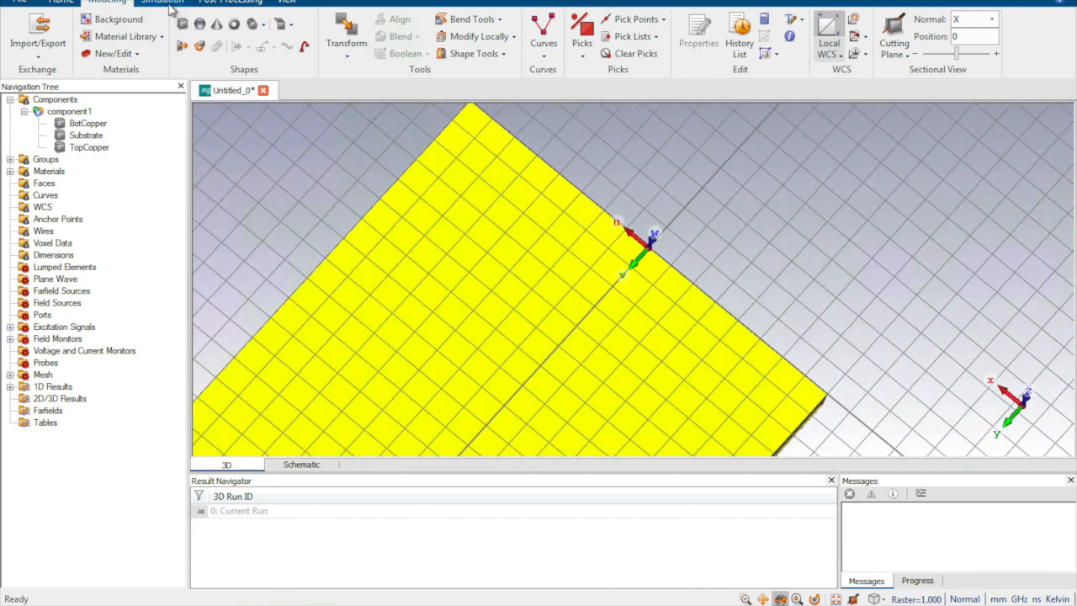
left_click(252, 23)
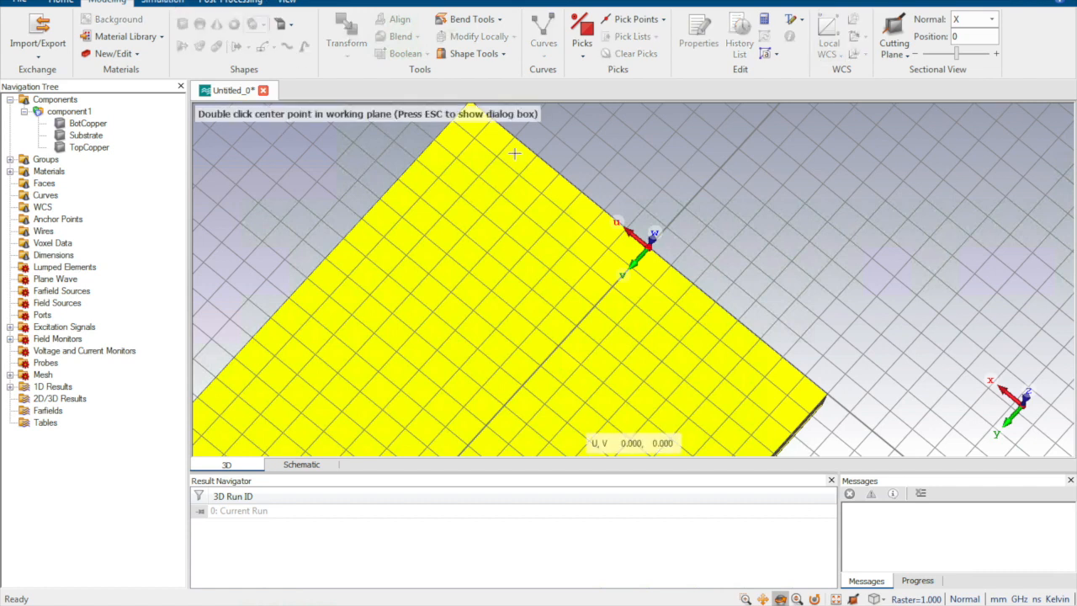
key("Escape")
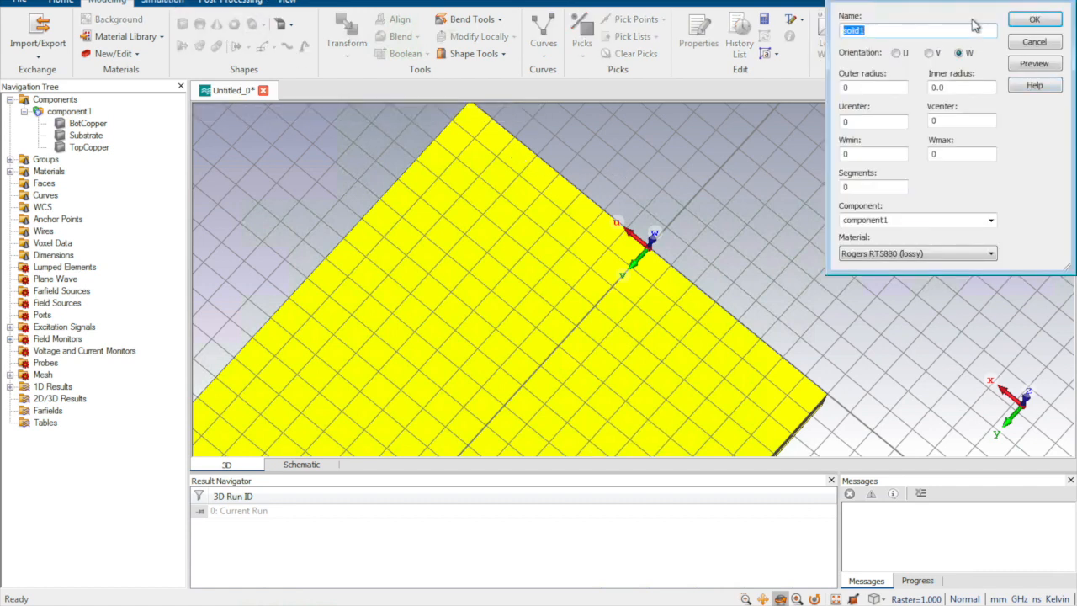
type("ViaR")
double_click(886, 84)
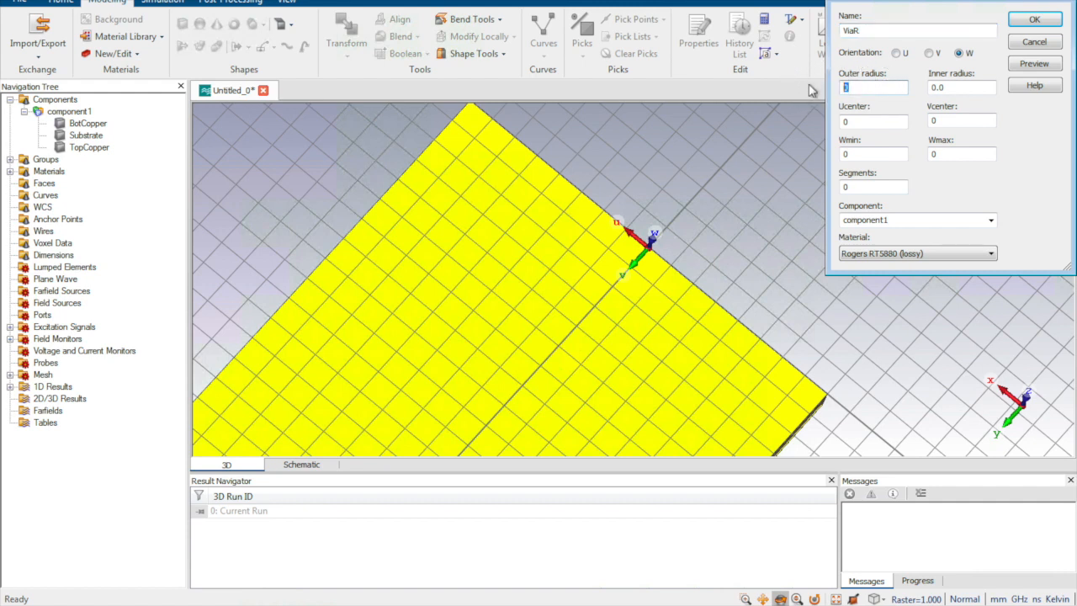
key("BackSpace")
type("0.4/2")
left_click(955, 87)
Step: Set the ViaR cylinder's Ucenter to SIW_W/2 and its Vcenter to P/2
left_click_drag(876, 122, 802, 118)
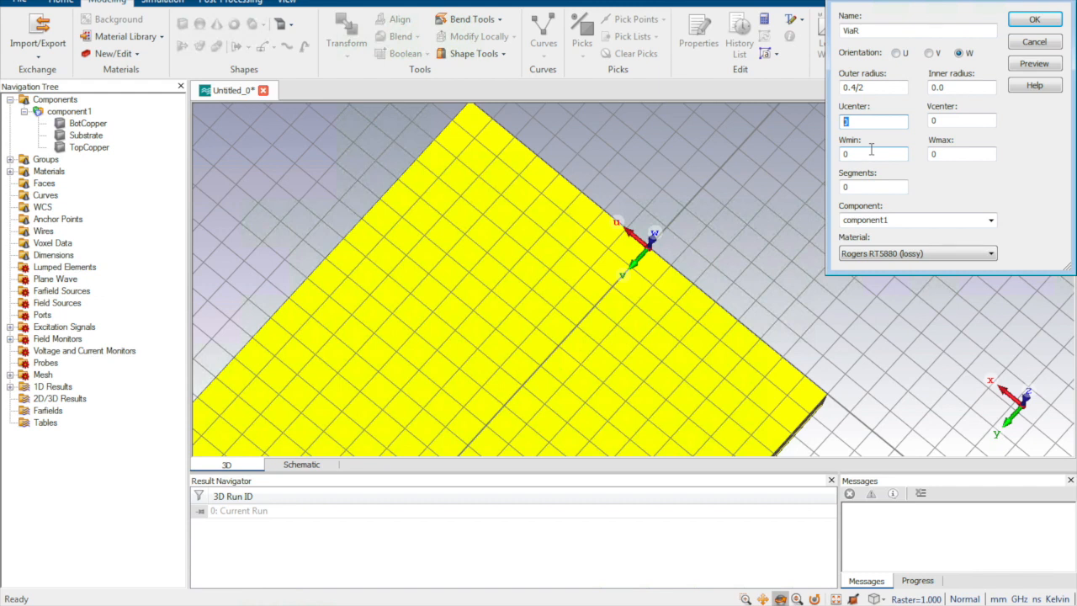
type("SIW_W/2")
double_click(945, 120)
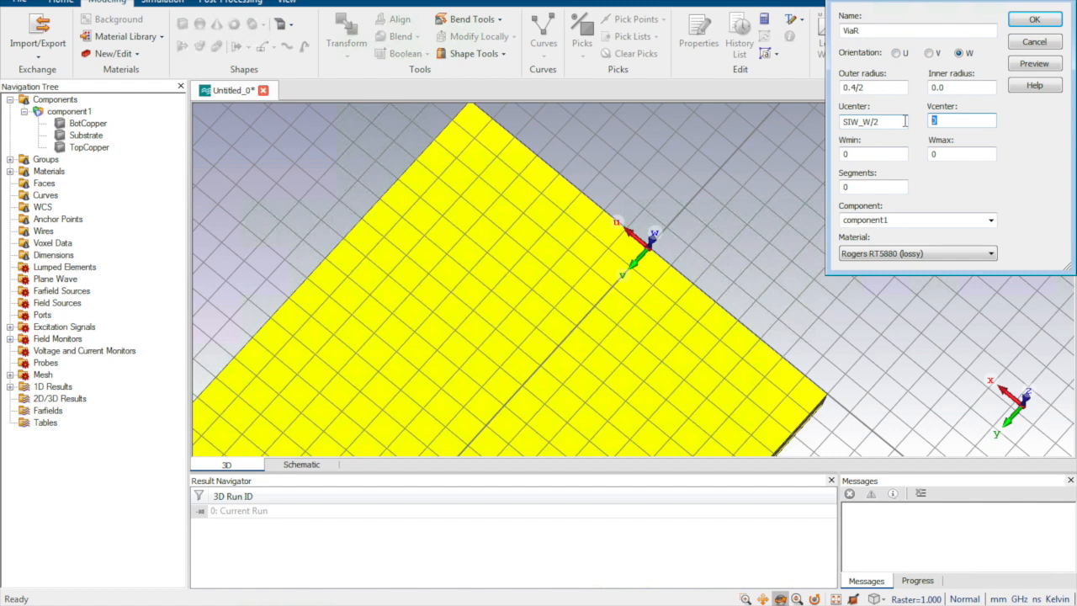
type("P/2")
Step: Set the ViaR cylinder's Wmin to -0.017-1-0.017 so it extends down through the whole layer stack
double_click(873, 154)
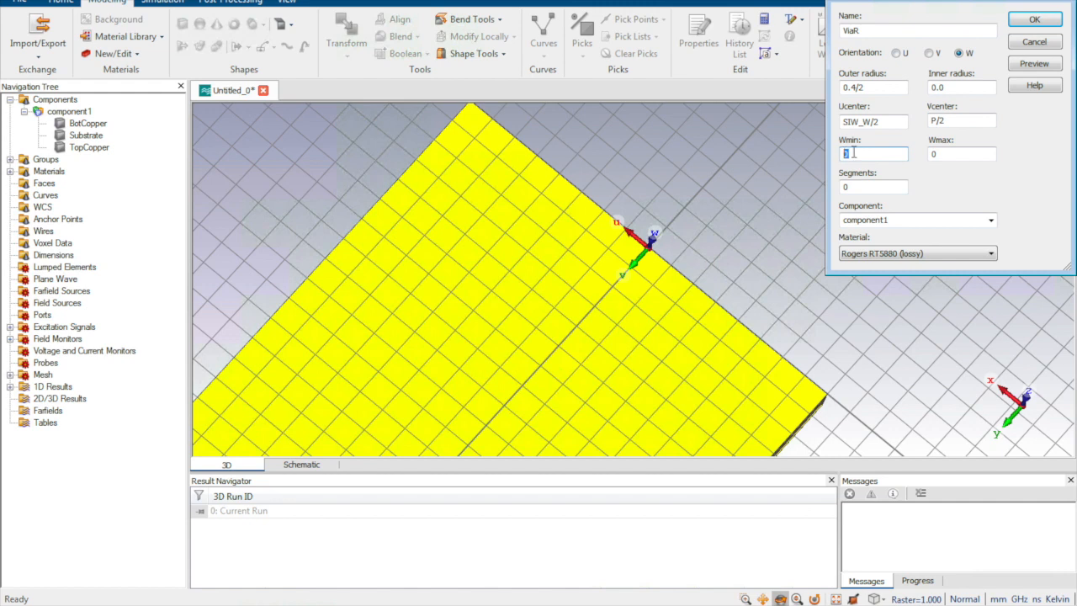
key("BackSpace")
type("=")
type("0.0")
type("17")
type("-")
left_click(850, 155)
key("BackSpace")
type("-")
left_click(885, 155)
type("1-0.017")
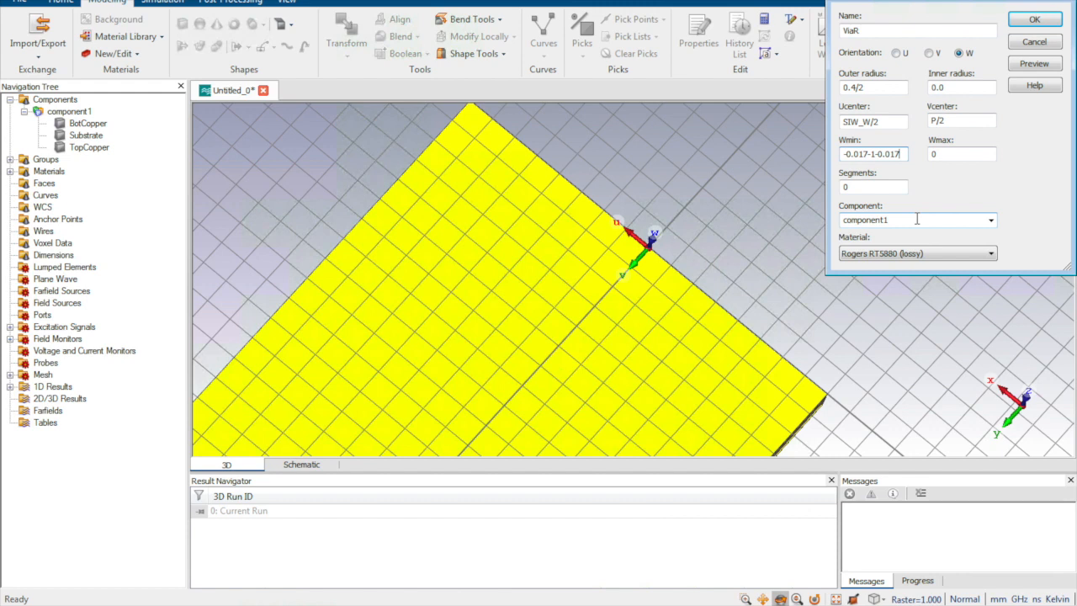
Step: Assign Copper (annealed) to the ViaR cylinder and place it in a new component named VIA
left_click(905, 258)
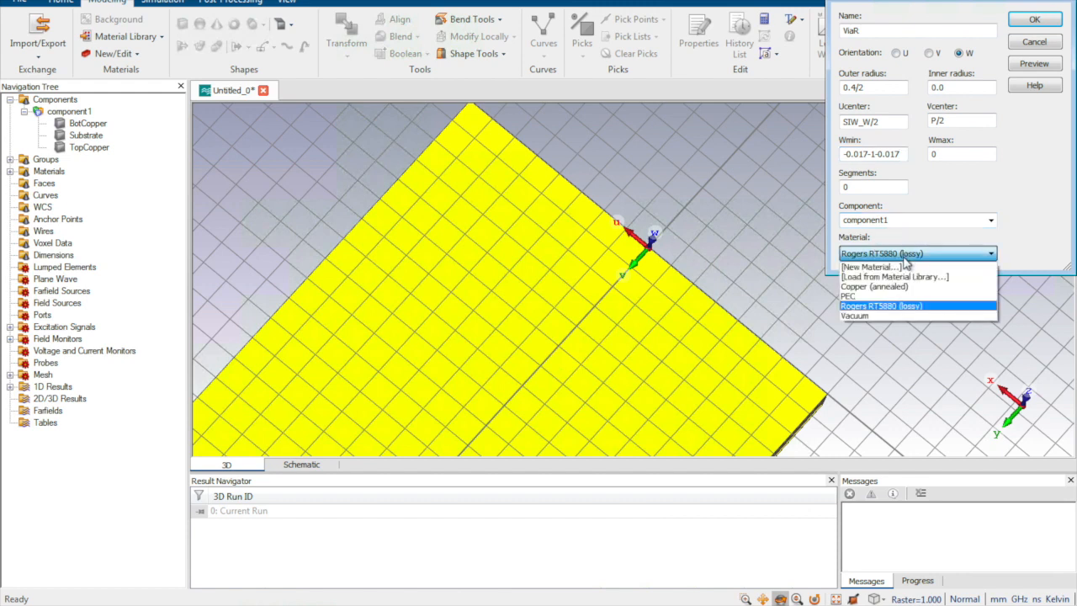
left_click(890, 292)
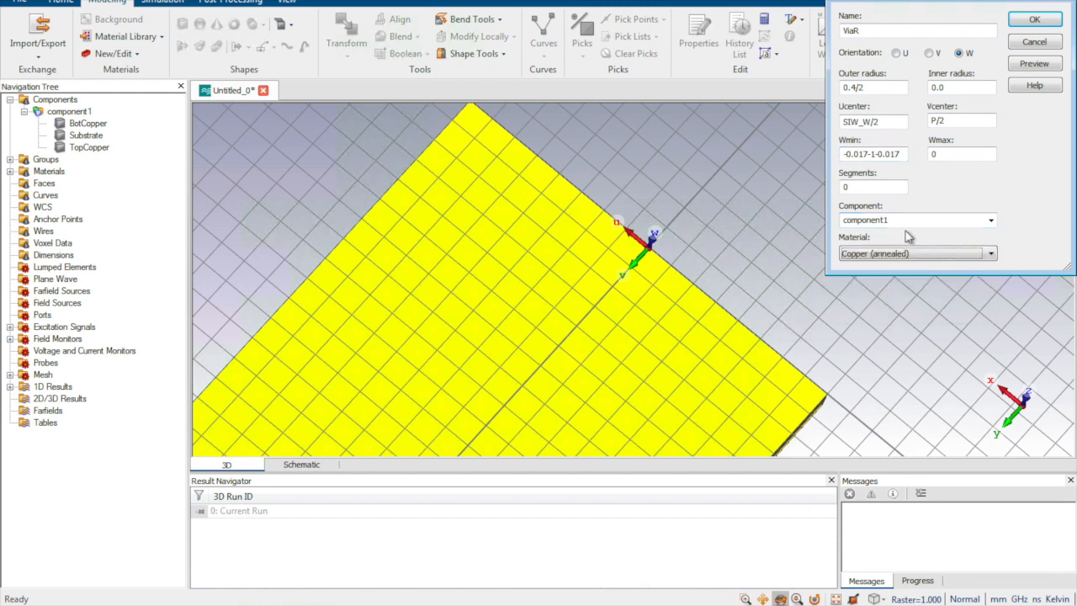
left_click(908, 220)
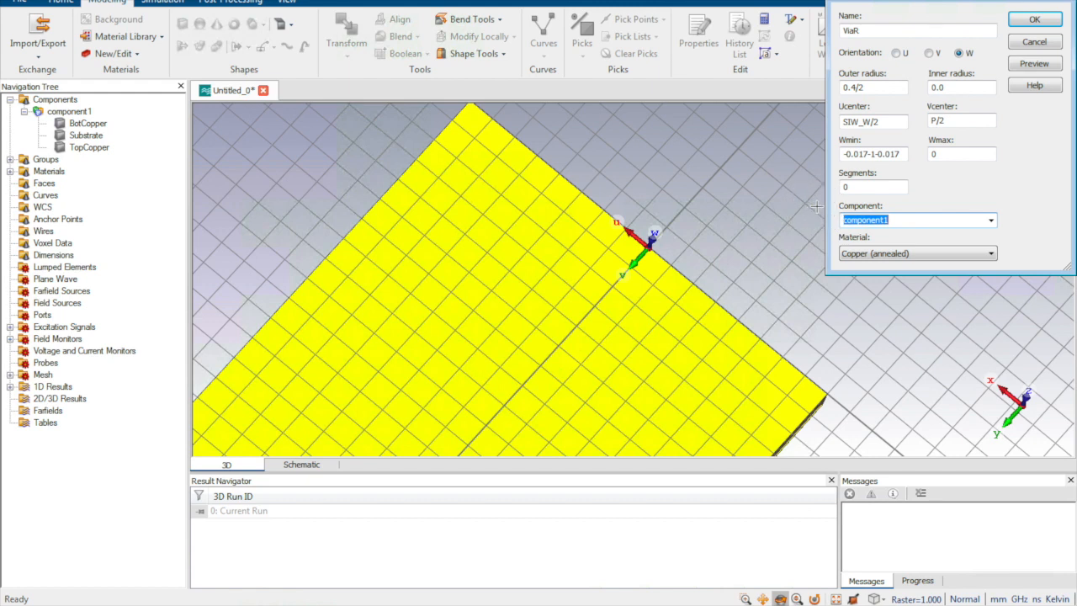
type("Via")
key("BackSpace")
key("BackSpace")
type("IS")
type("A")
Step: Preview the ViaR cylinder, define the missing parameter P as 0.65 and create the via
left_click(1021, 71)
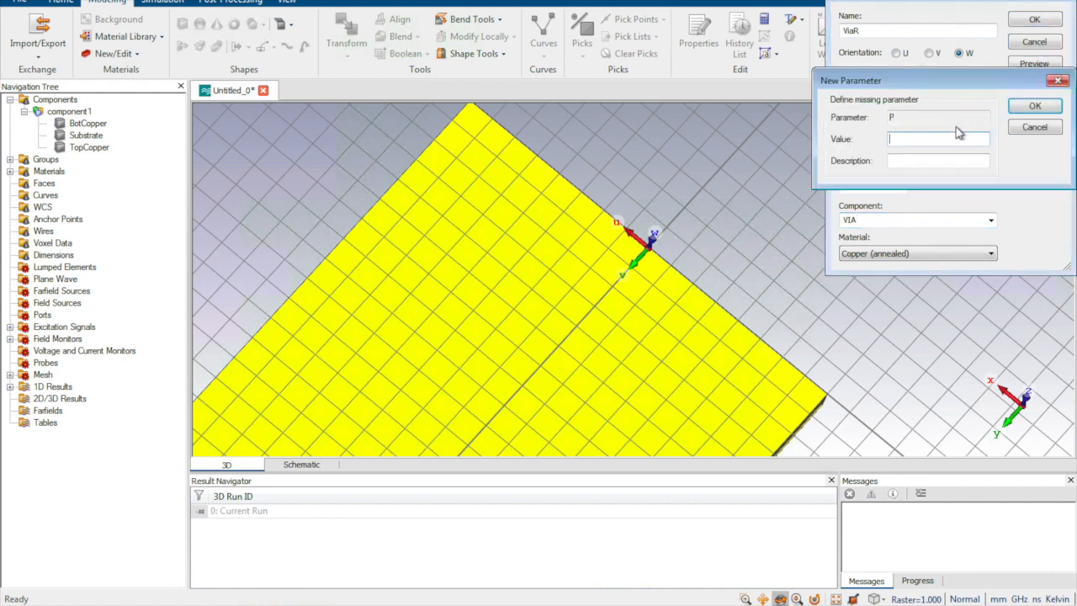
type("0.65")
left_click(1034, 107)
left_click_drag(523, 237, 523, 297)
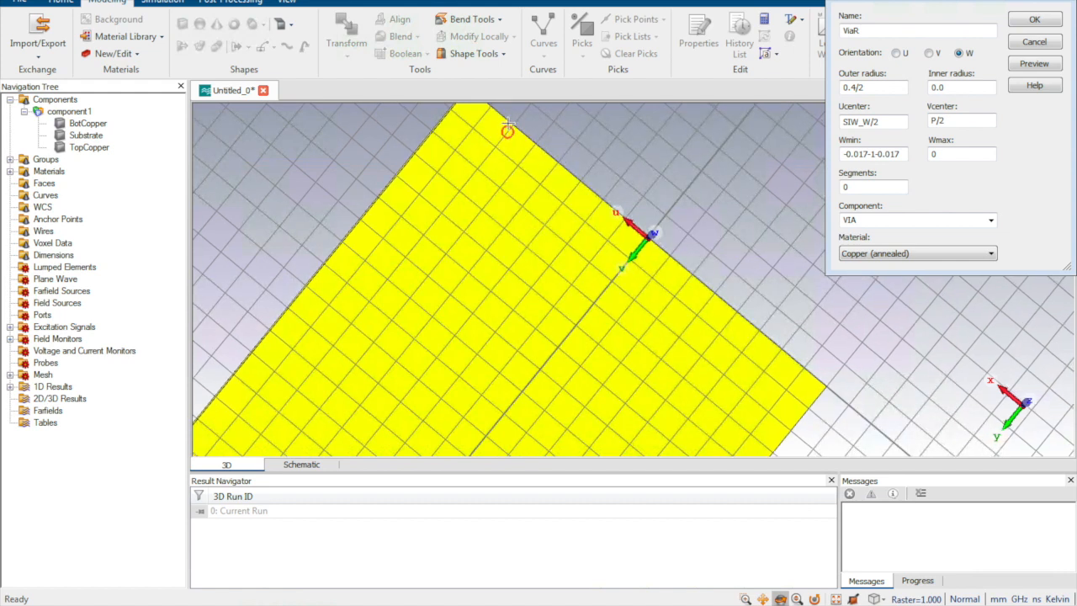
left_click(1029, 23)
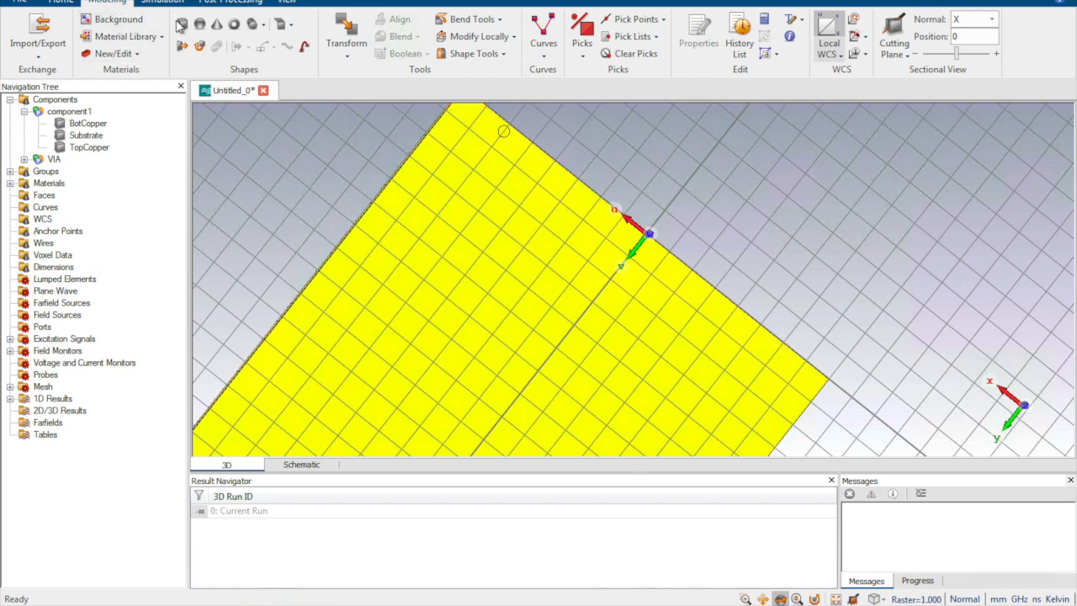
Step: Start a second cylinder by direct parameter entry, name it ViaL and set its outer radius to 0.2
left_click(252, 24)
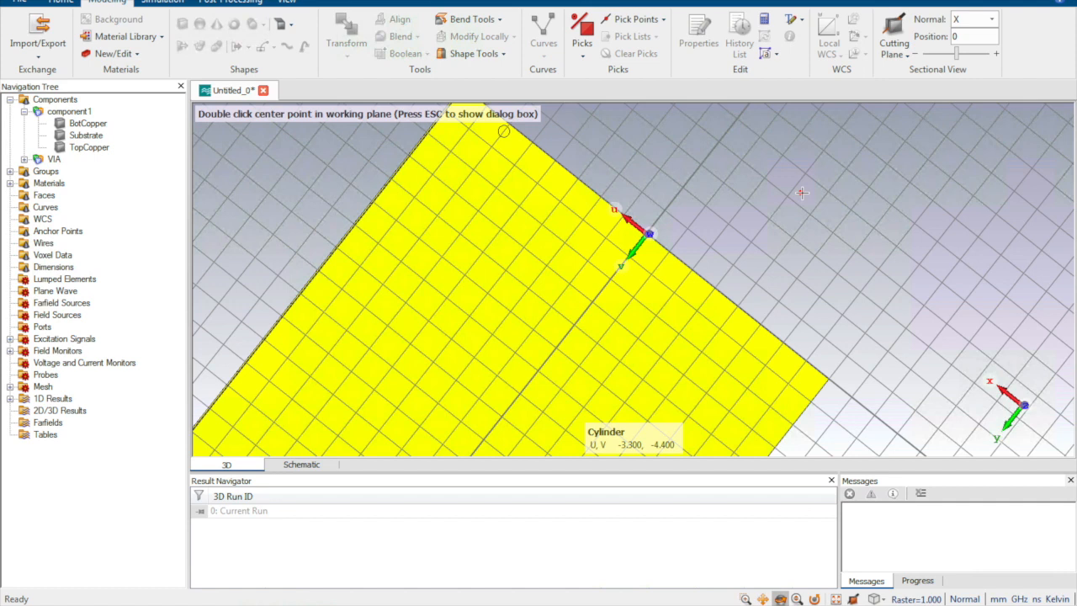
key("Escape")
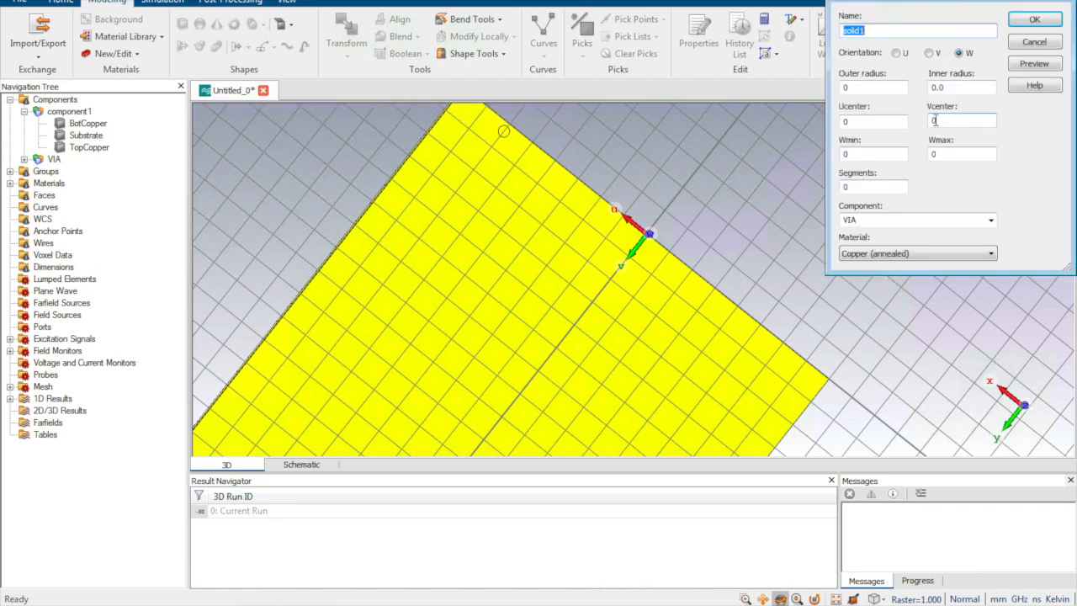
type("ViaL")
left_click_drag(882, 91, 761, 78)
key("BackSpace")
type("0.2")
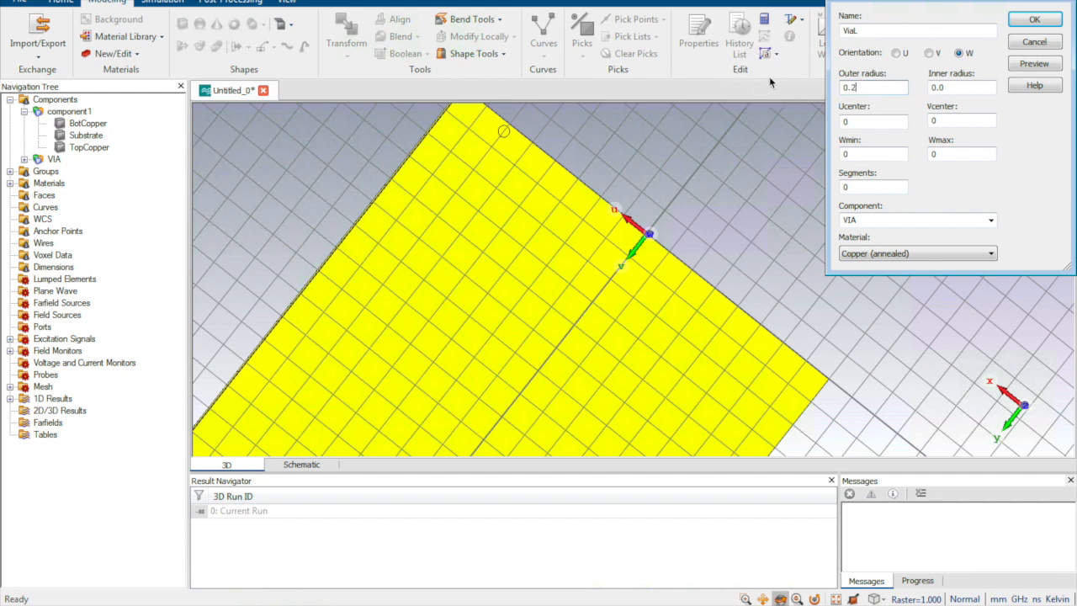
Step: Set the ViaL cylinder's Ucenter to -SIW_W/2
left_click(846, 122)
left_click_drag(846, 123, 772, 122)
type("-SIW")
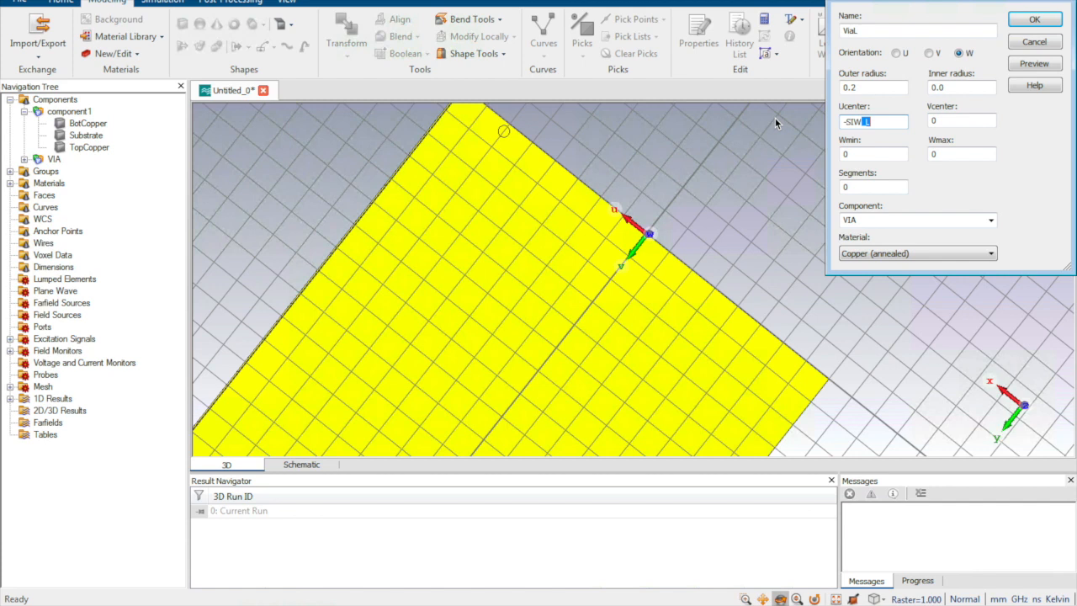
type("_W/2")
key("Tab")
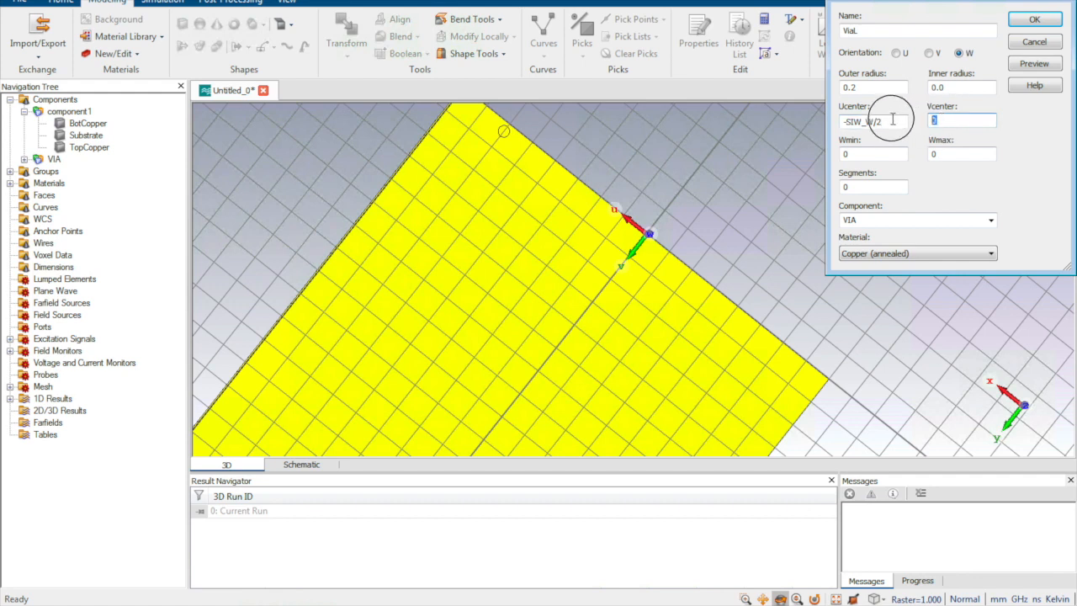
Step: Set the ViaL cylinder's Vcenter to p/2 and Wmin to -0.017-1-0.017, preview it and create the via
type("p/2")
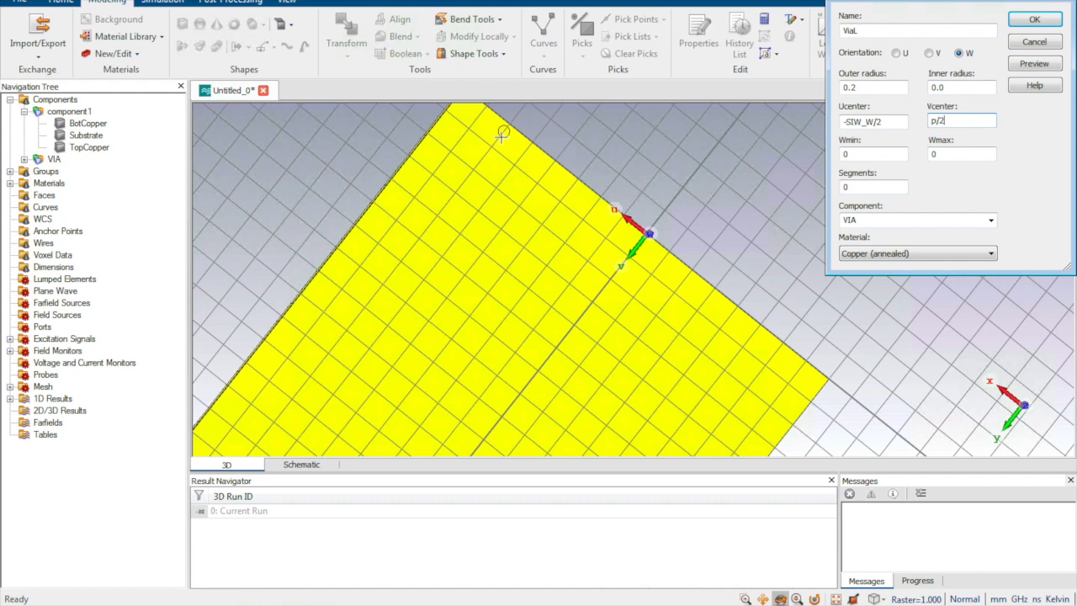
double_click(875, 155)
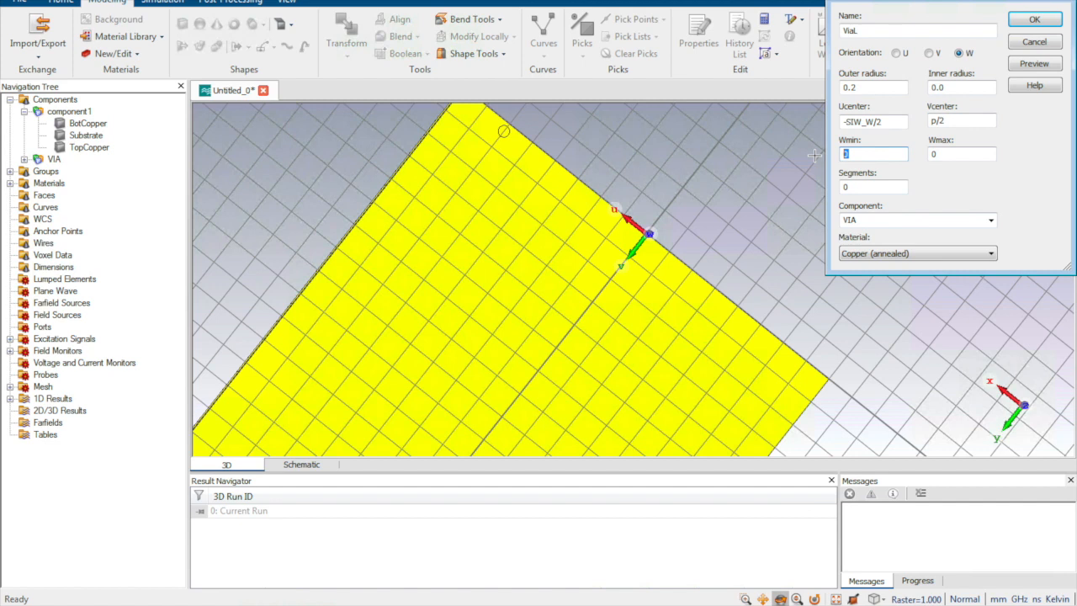
type("-0.017-1-0.01")
left_click(1035, 64)
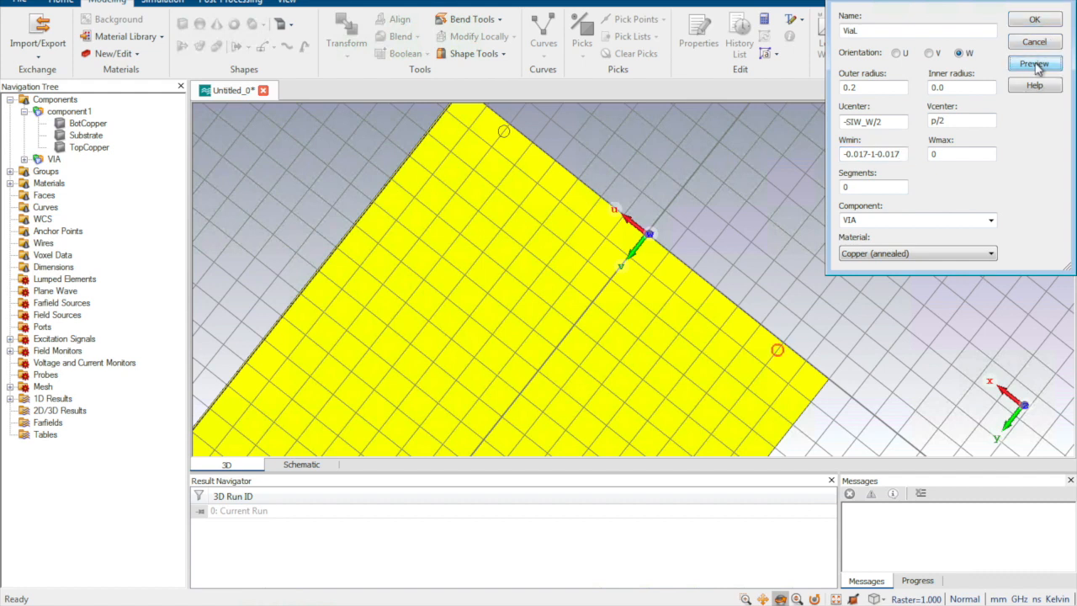
left_click(1034, 19)
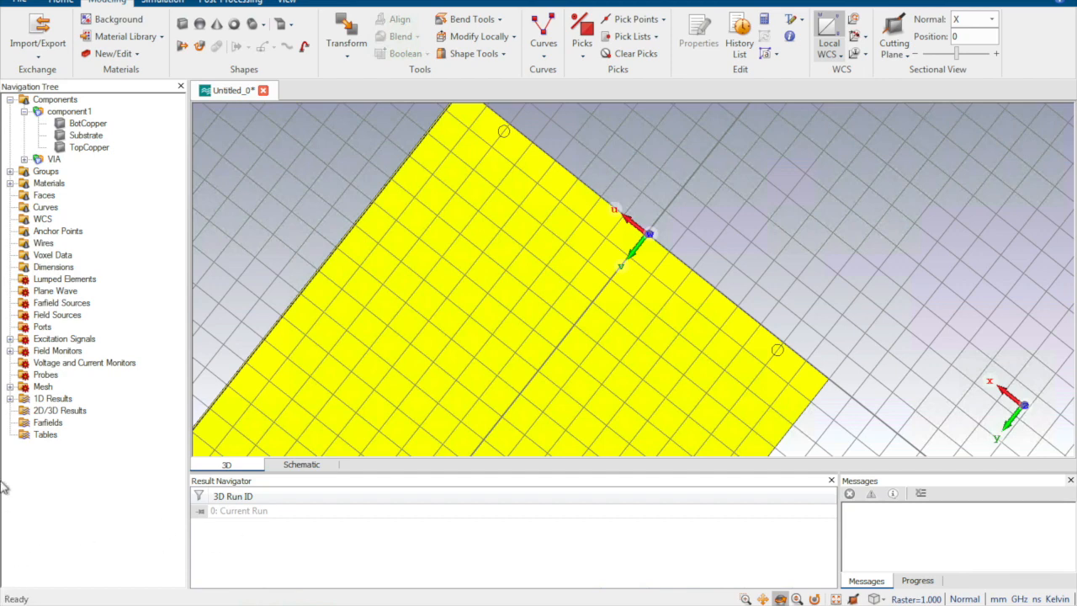
Step: Set up a translate-with-copy transform for ViaL and ViaR with a V translation of p
left_click(25, 159)
left_click(74, 171)
left_click(74, 182, "shift")
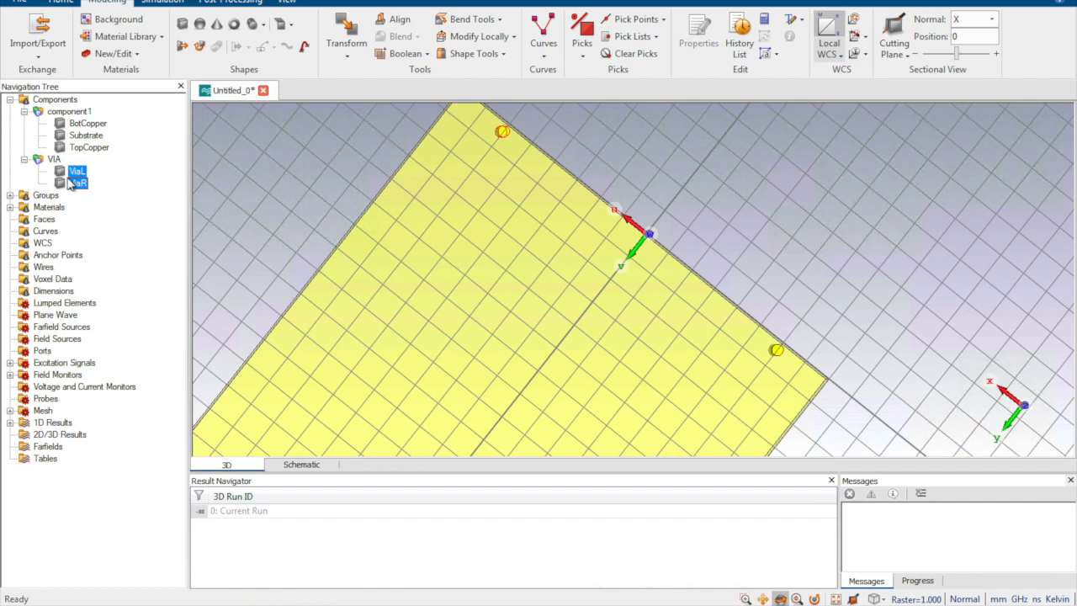
left_click(345, 33)
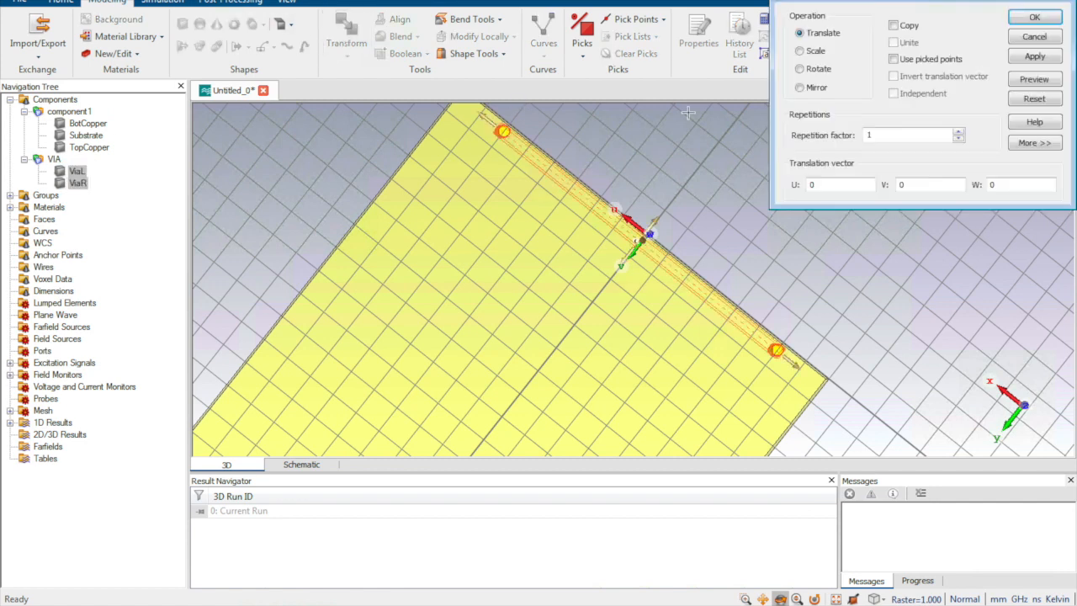
left_click(894, 28)
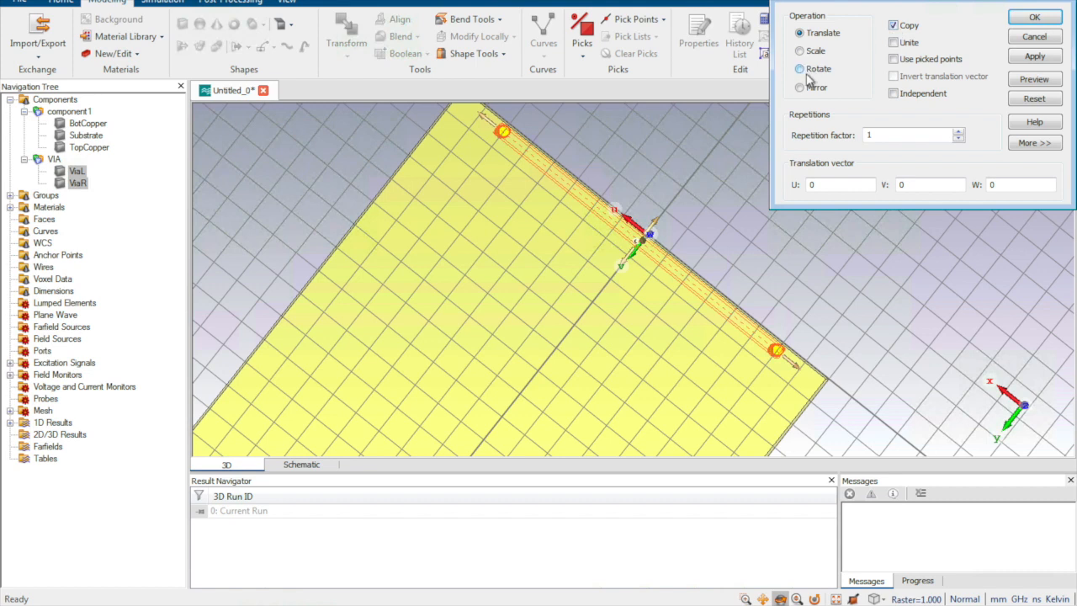
left_click_drag(881, 133, 856, 135)
left_click_drag(925, 185, 876, 183)
type("p")
Step: Try repetition factors of 20, 46 and 45 for the via copies against the board's length
double_click(871, 135)
type("20")
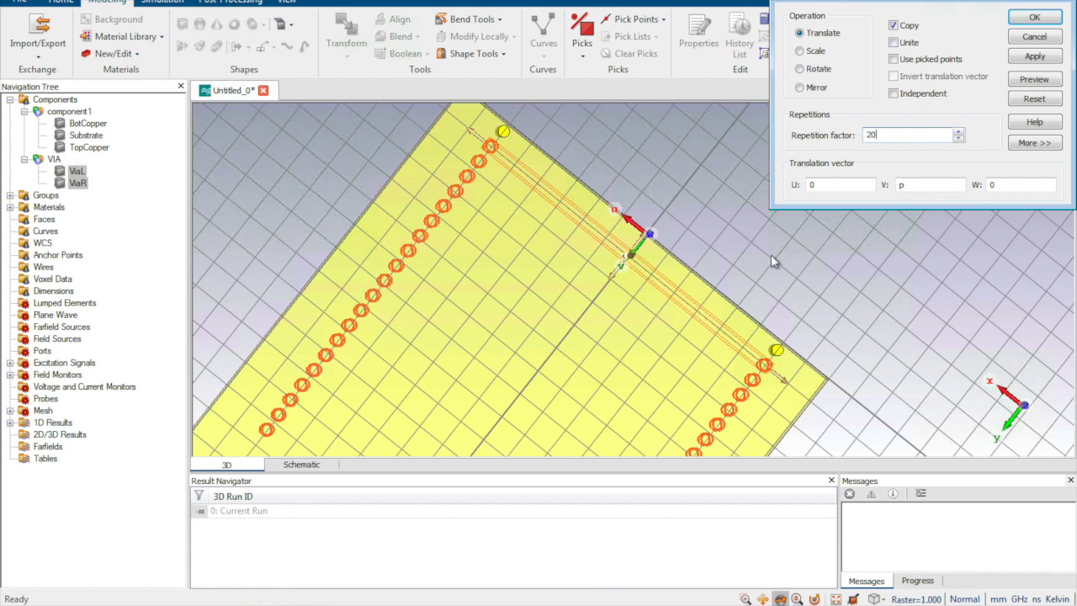
left_click(685, 258)
scroll(684, 258, "down", 3)
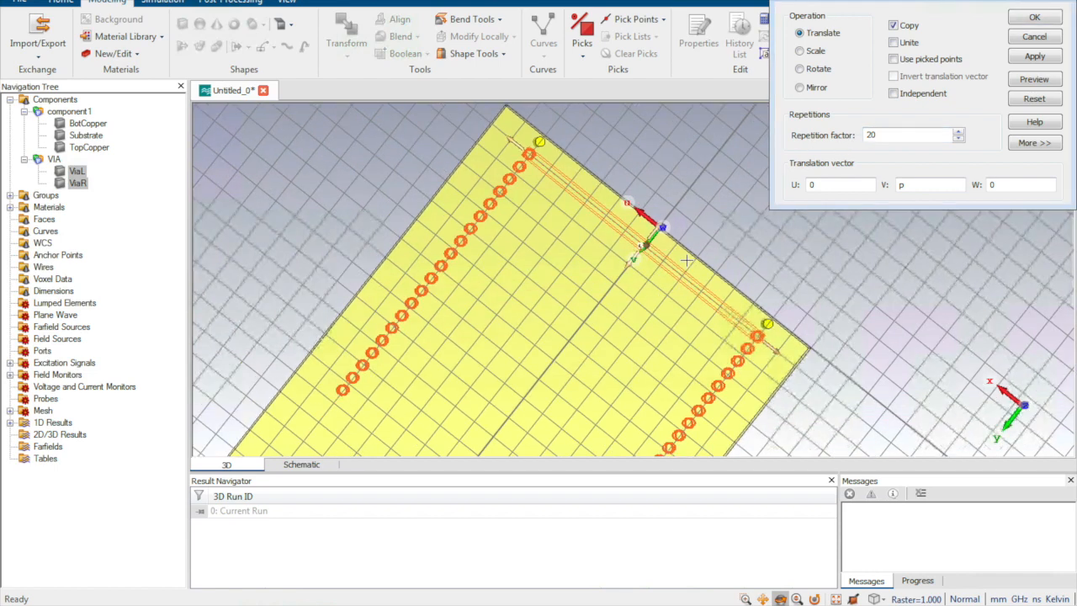
scroll(685, 261, "down", 3)
left_click(870, 135)
double_click(870, 134)
type("4")
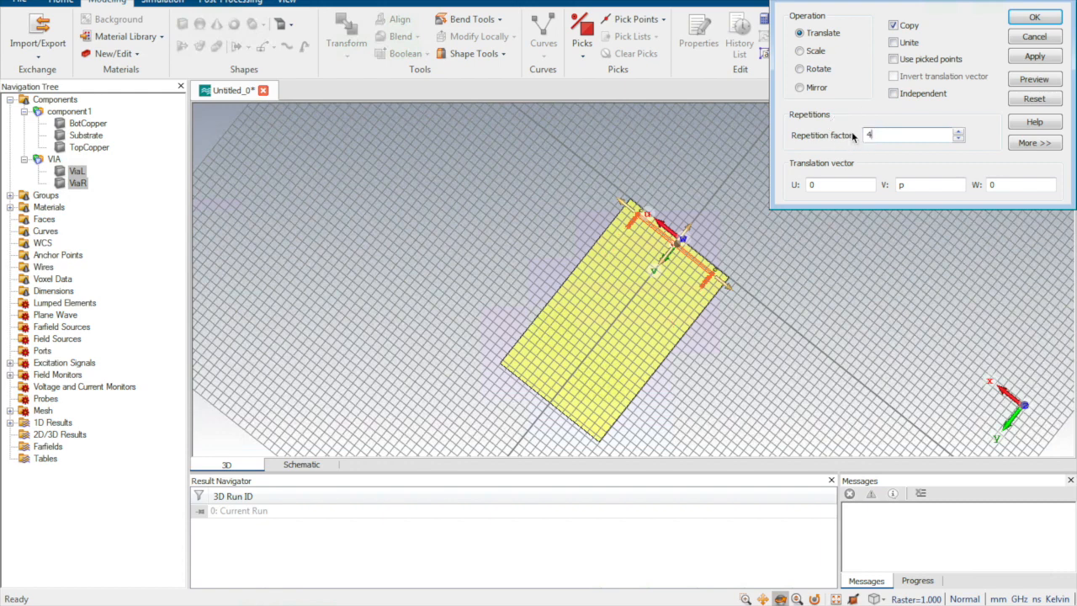
type("6")
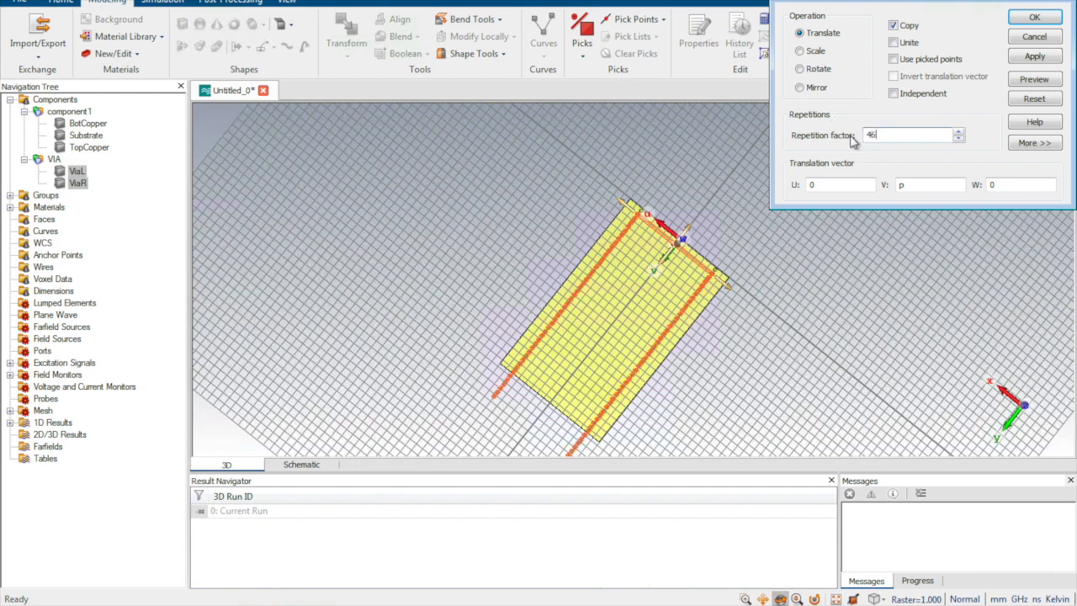
key("BackSpace")
type("5")
key("BackSpace")
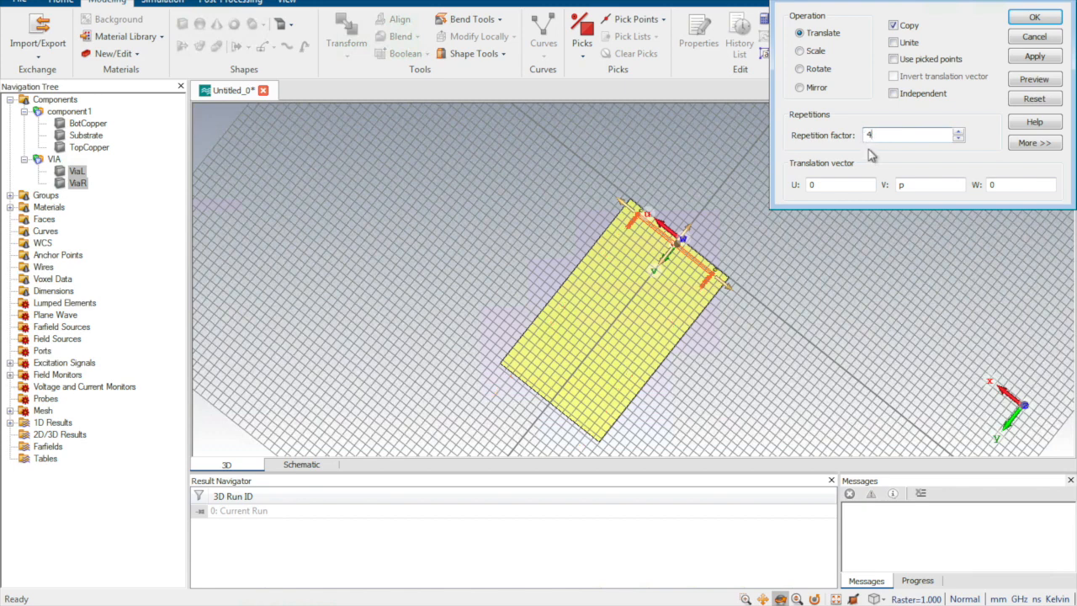
type("5")
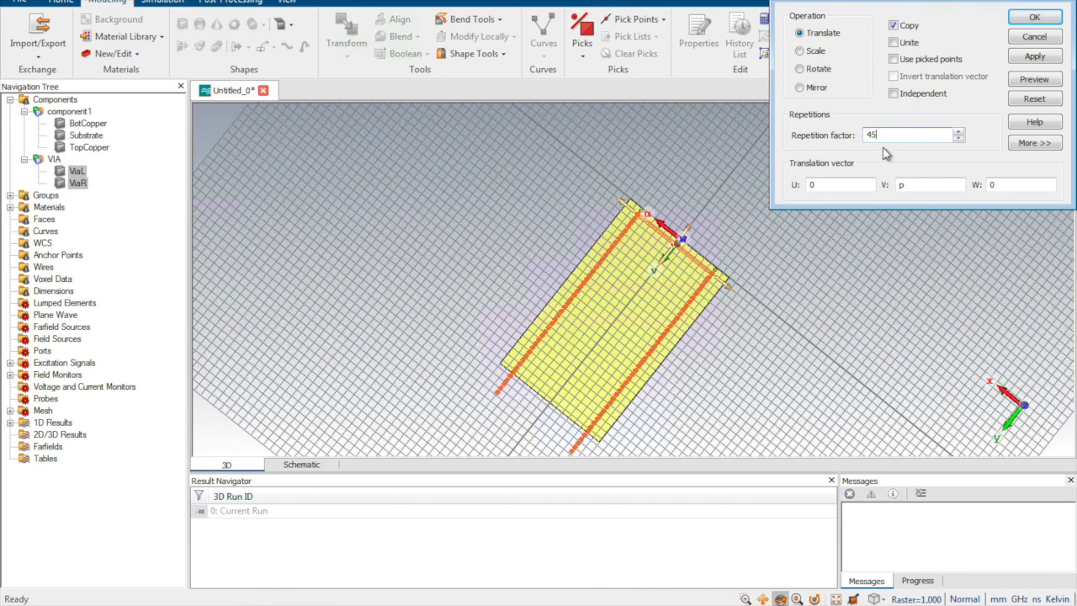
Step: Set the repetition factor to 40, create the two via rows and clear the selection
left_click(874, 134)
key("BackSpace")
type("0")
left_click(1034, 17)
left_click(723, 379)
left_click(475, 279)
left_click(55, 99)
Step: Examine both via rows from above and the vias where they meet the board's far end face
left_click(905, 350)
left_click_drag(904, 350, 870, 344)
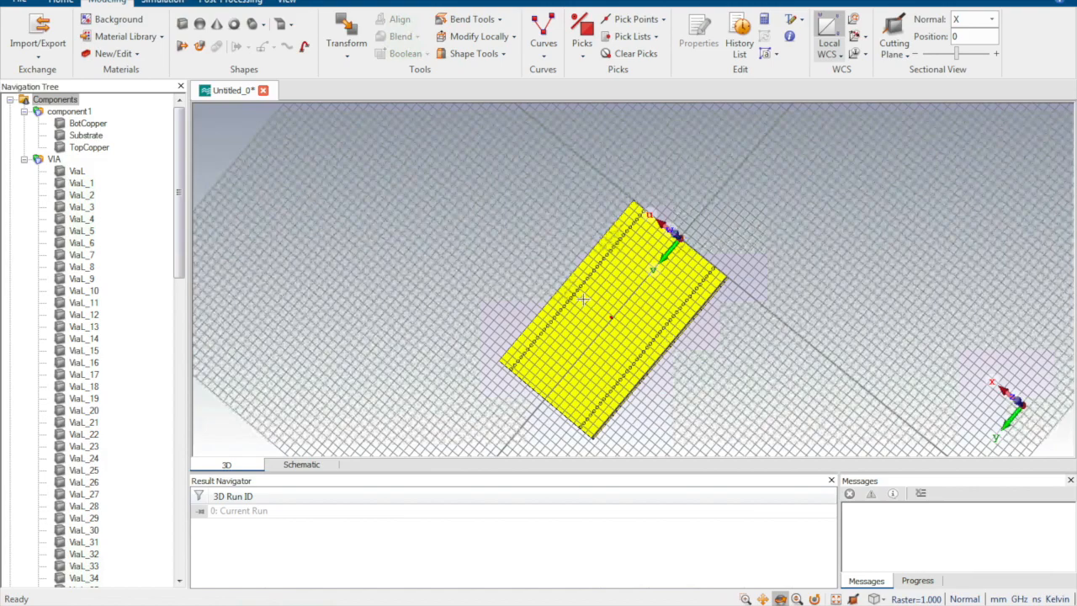
scroll(637, 330, "up", 8)
scroll(637, 337, "down", 15)
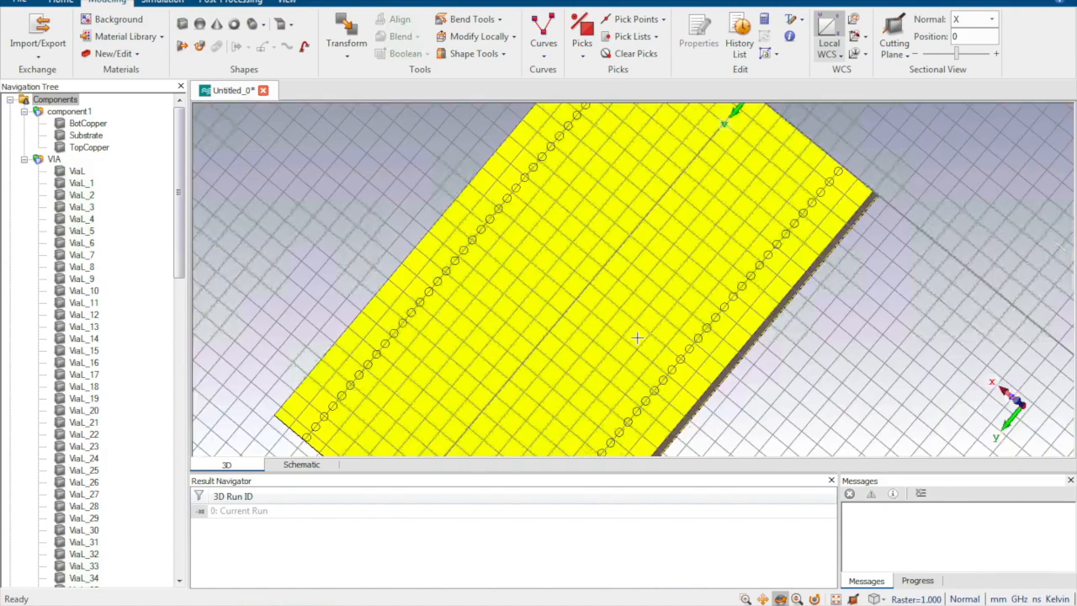
left_click_drag(631, 342, 636, 324)
left_click_drag(545, 405, 590, 338)
scroll(463, 405, "up", 2)
scroll(463, 406, "up", 5)
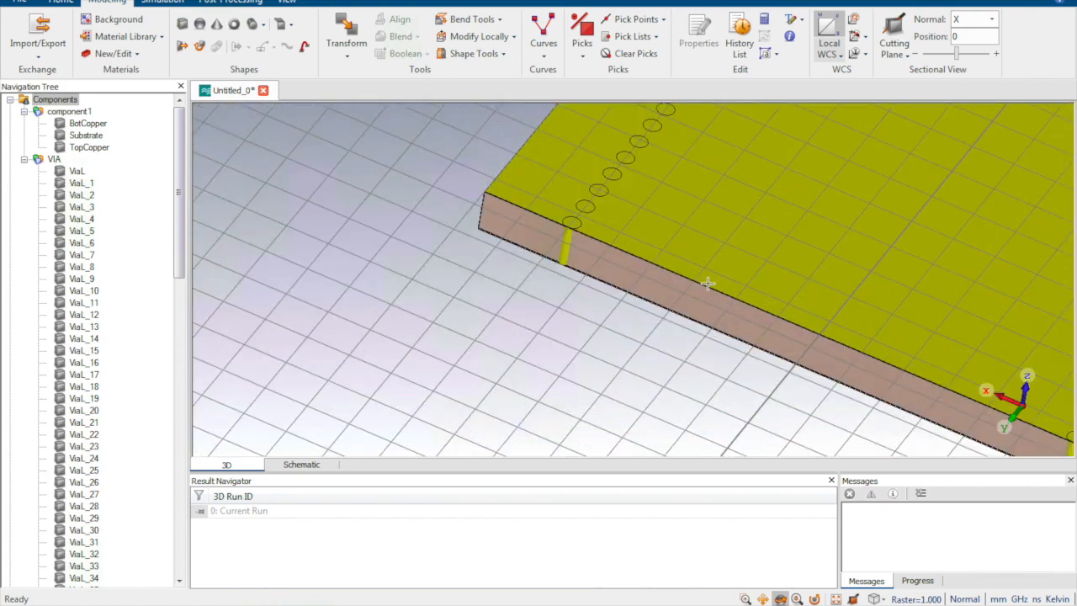
left_click_drag(705, 281, 694, 288)
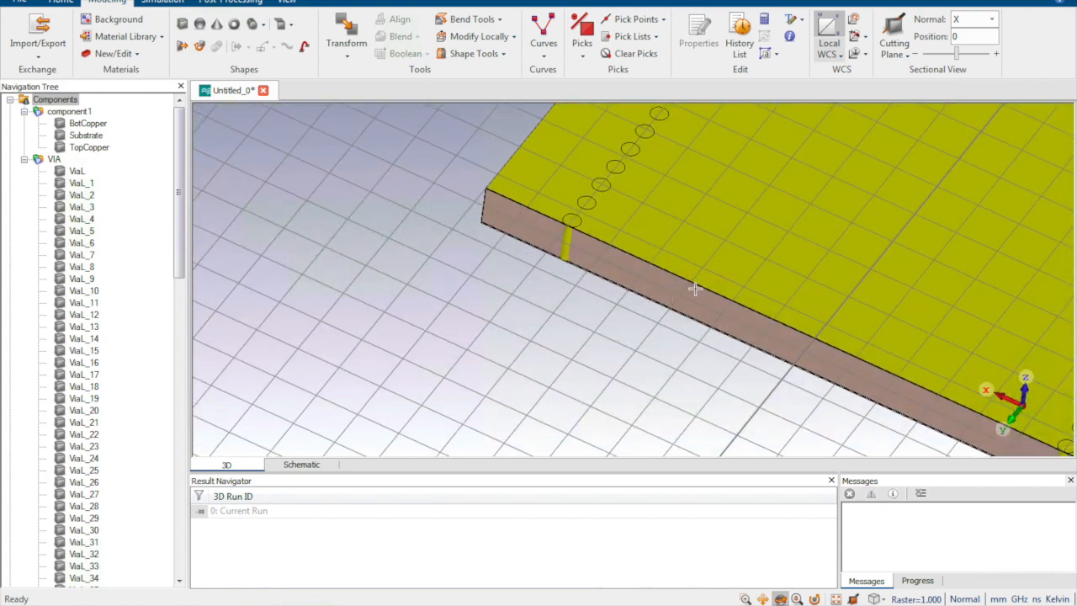
scroll(695, 289, "up", 2)
middle_click_drag(689, 282, 469, 357)
left_click_drag(565, 346, 594, 306)
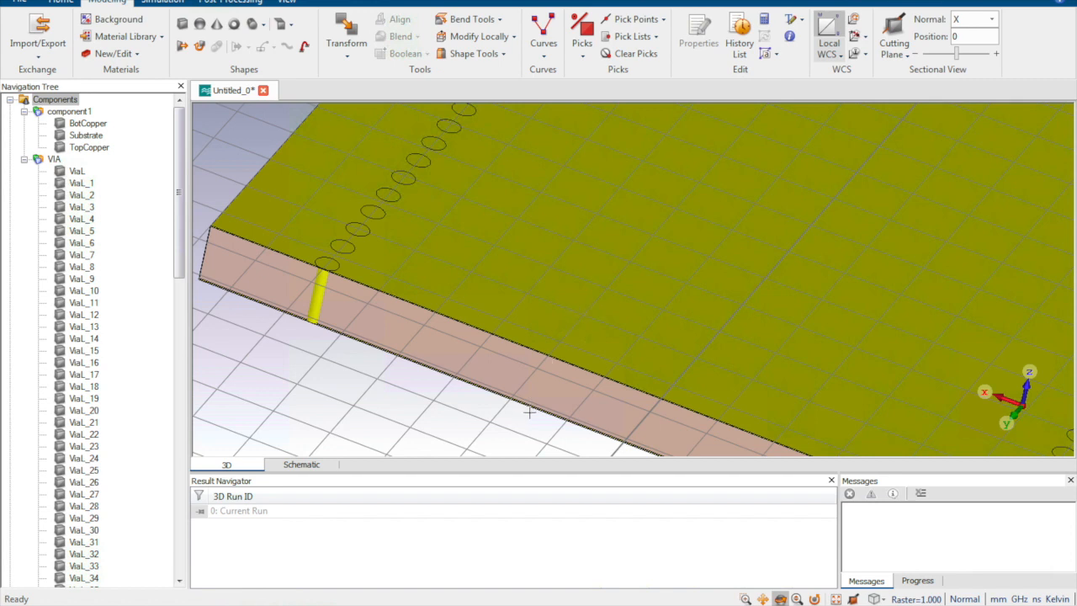
Step: Inspect the whole board with its via rows from several angles, ending at the edge near the coordinate origin
scroll(777, 345, "down", 2)
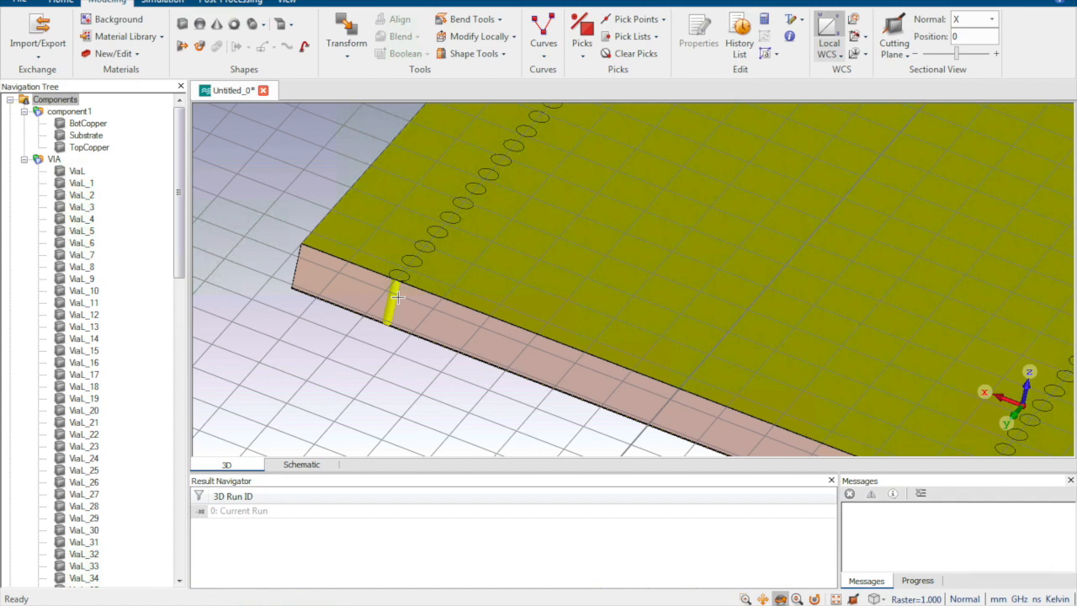
scroll(611, 344, "down", 10)
scroll(627, 315, "up", 5)
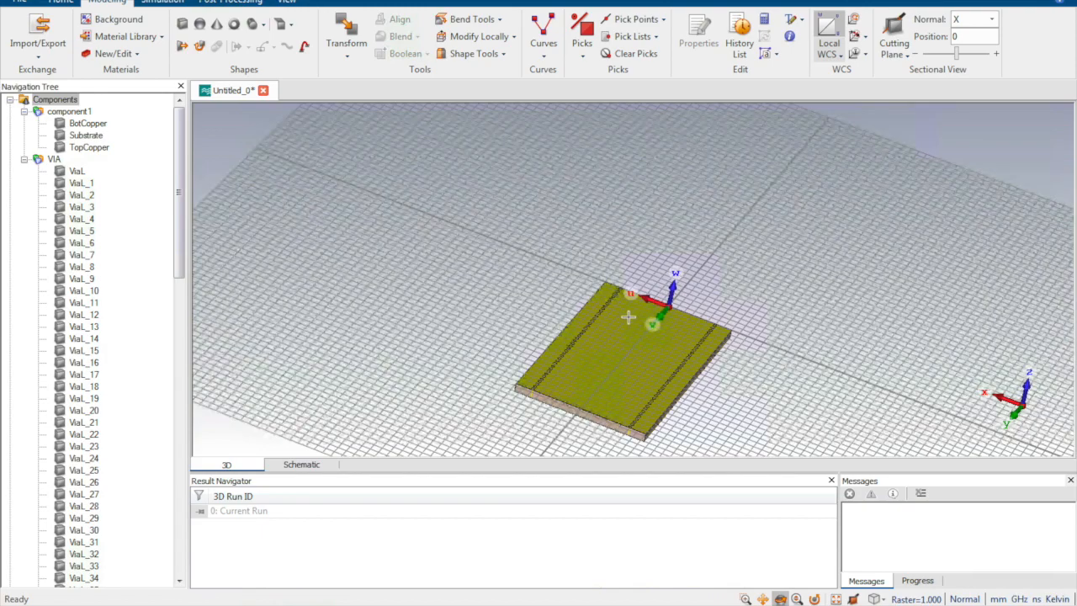
left_click_drag(579, 384, 577, 396)
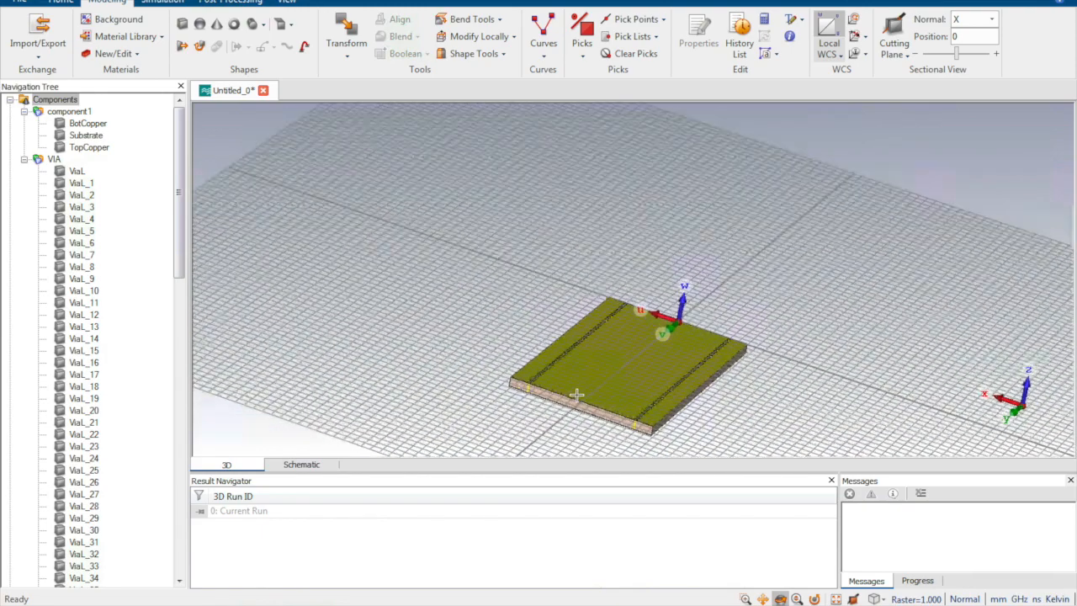
scroll(578, 400, "up", 4)
middle_click_drag(546, 378, 518, 354)
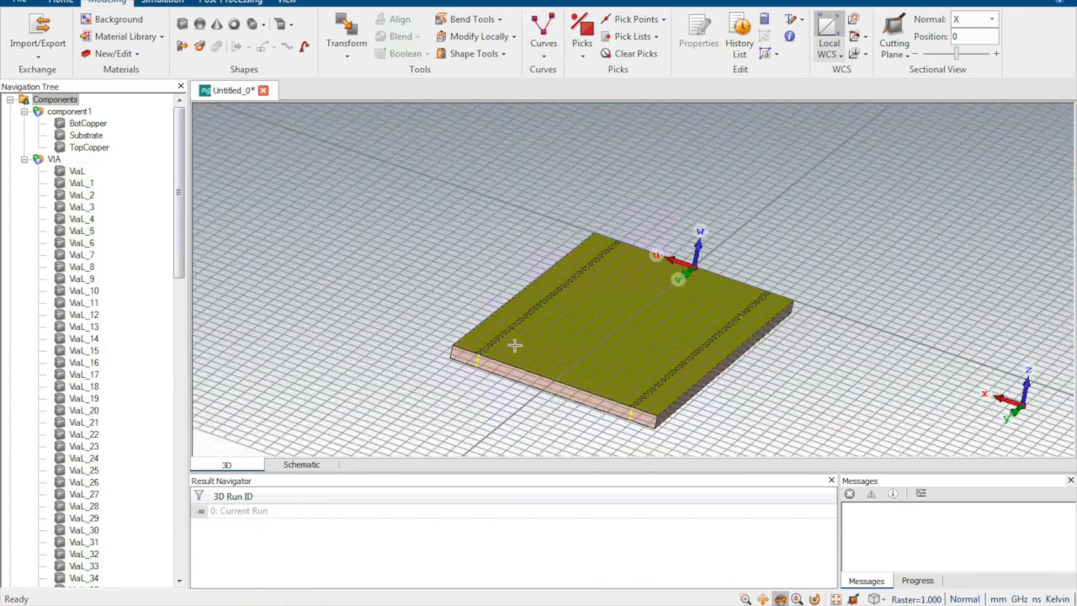
left_click_drag(639, 380, 599, 430)
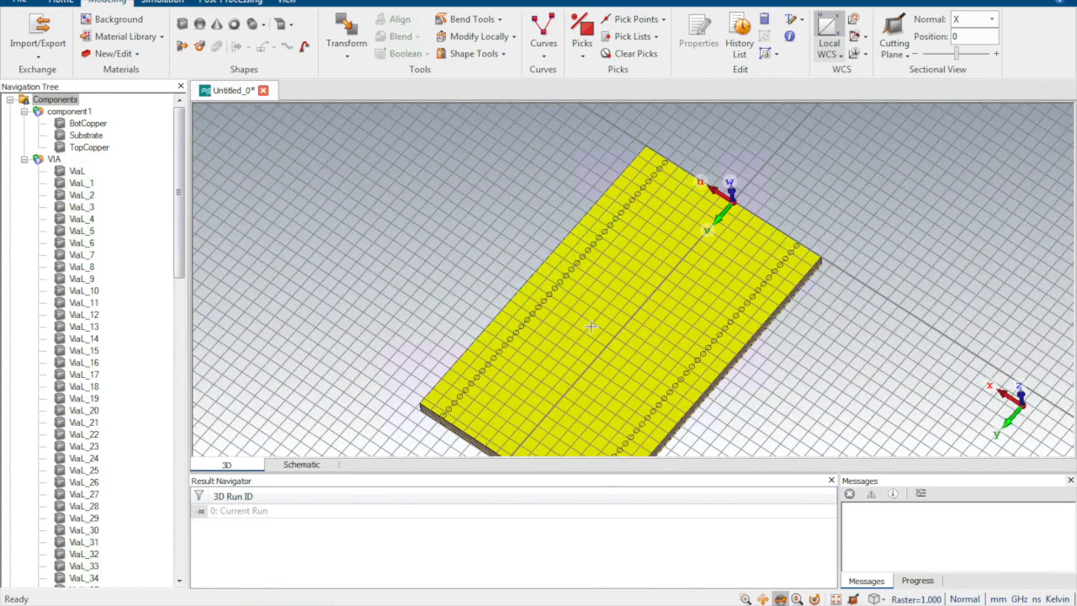
scroll(597, 314, "down", 2)
middle_click_drag(701, 216, 653, 297)
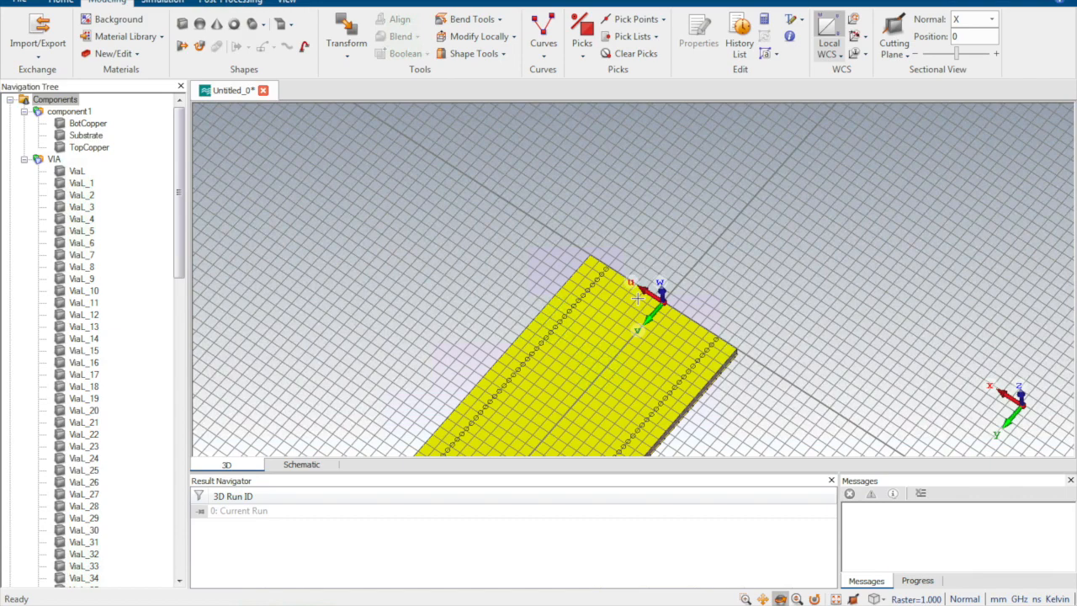
scroll(639, 299, "up", 5)
left_click_drag(629, 310, 610, 383)
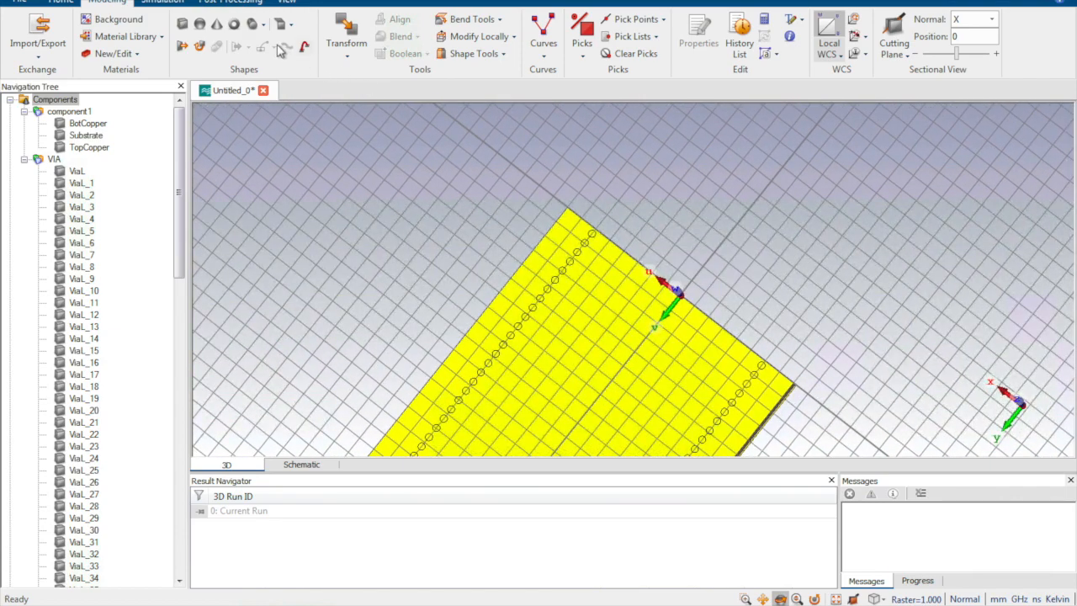
scroll(597, 239, "up", 2)
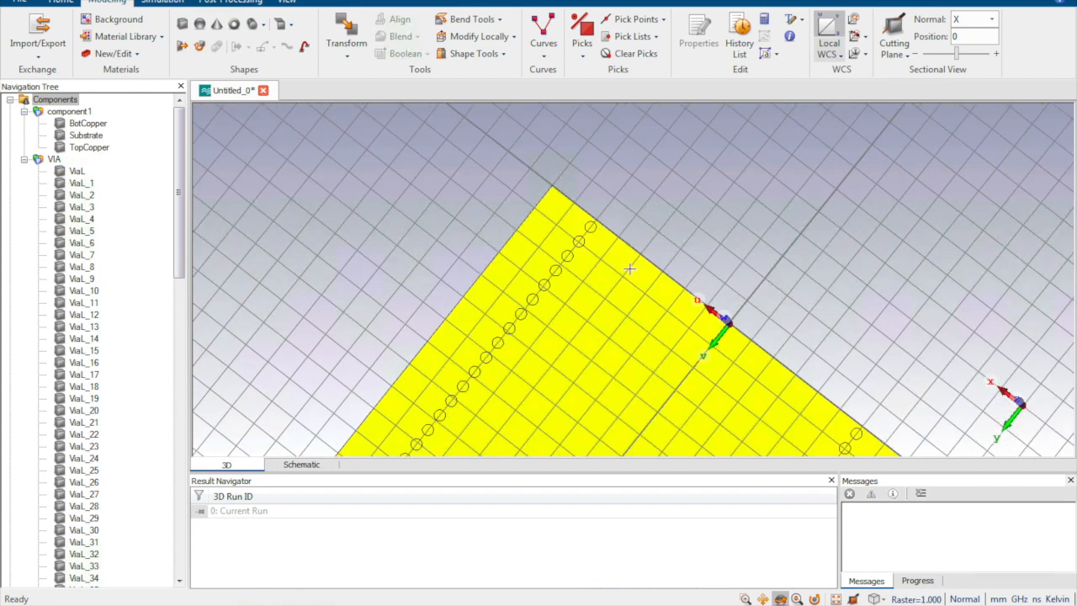
Step: Start another cylinder by direct parameter entry, name it Via2 and set its outer radius to 0.2
left_click(235, 23)
key("Escape")
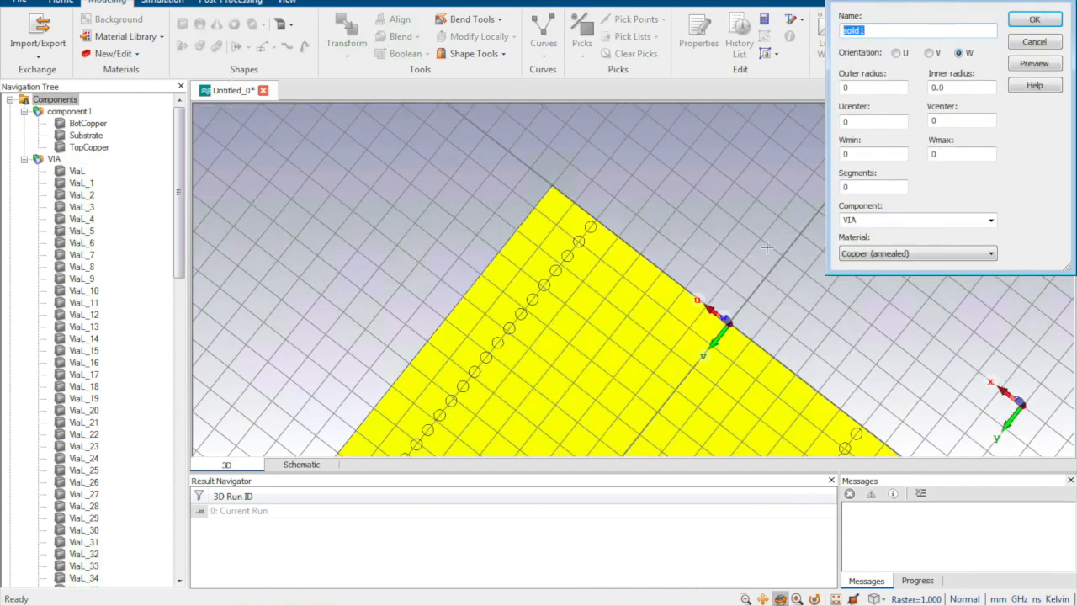
key("BackSpace")
type("Via2")
double_click(845, 87)
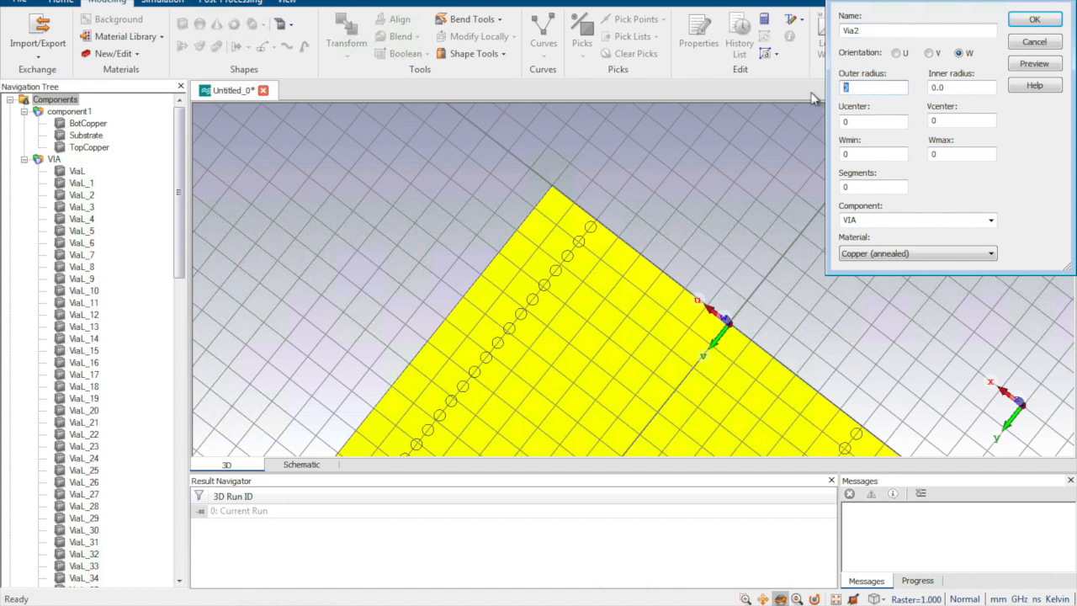
type("0.2")
Step: Set the Via2 cylinder's Ucenter to C/2, Vcenter to p/2 and Wmin to -0.017-1-0.017
double_click(865, 122)
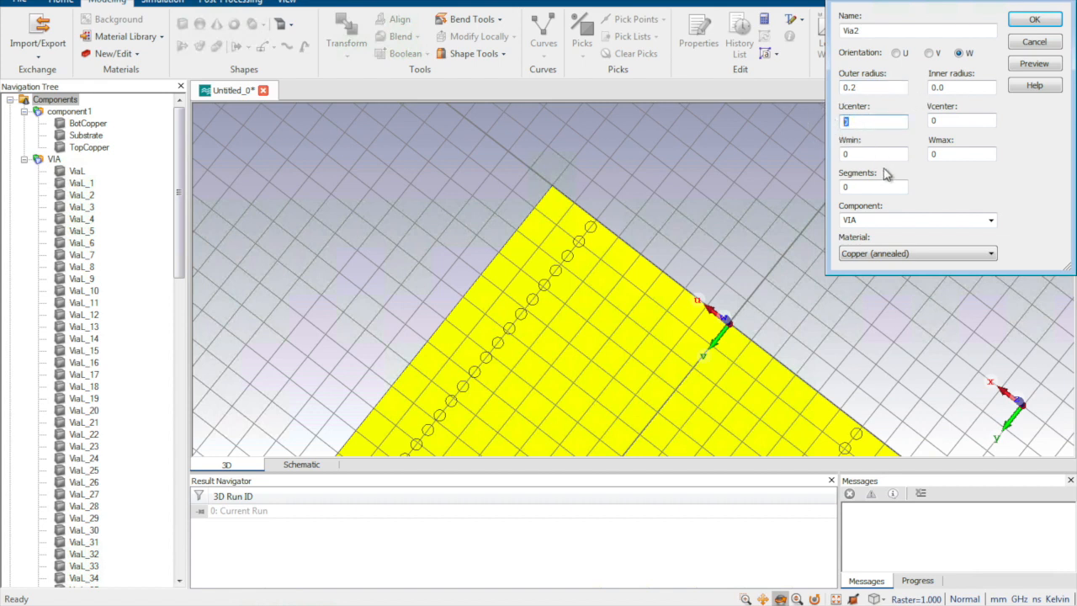
type("C/2")
double_click(935, 122)
type("p/2")
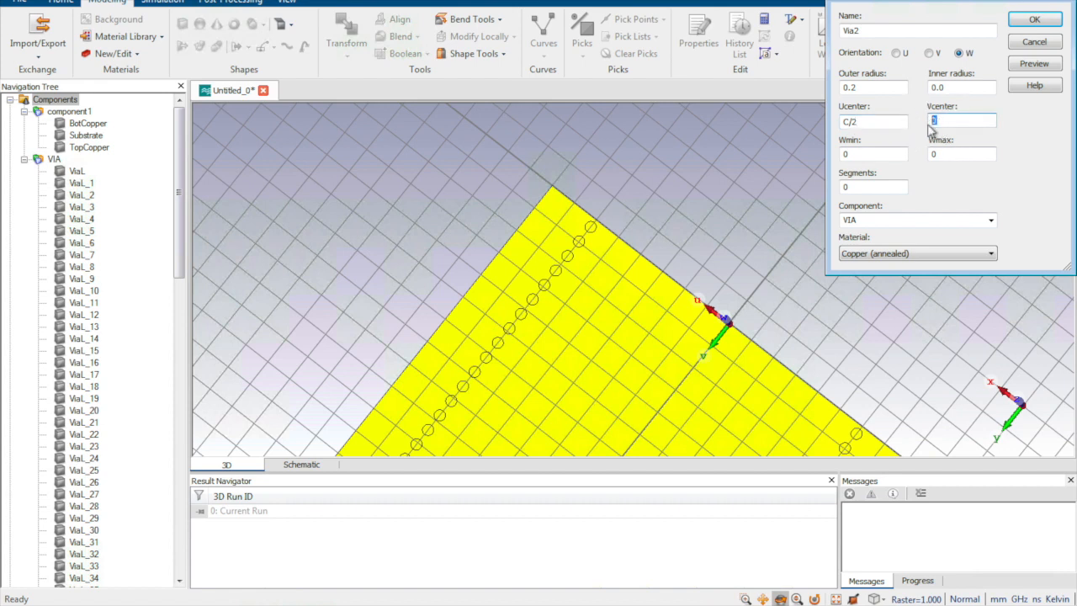
double_click(875, 154)
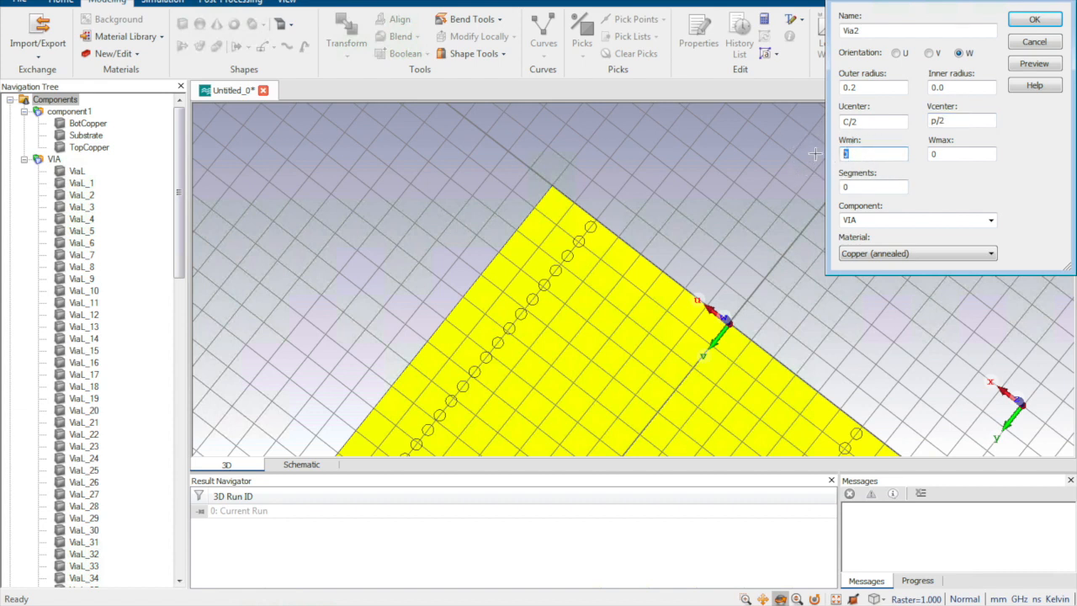
type("-0.017-1-0.017")
Step: Place the Via2 cylinder in a new component VIA2 and preview it, defining the missing parameter C as 2
left_click(874, 219)
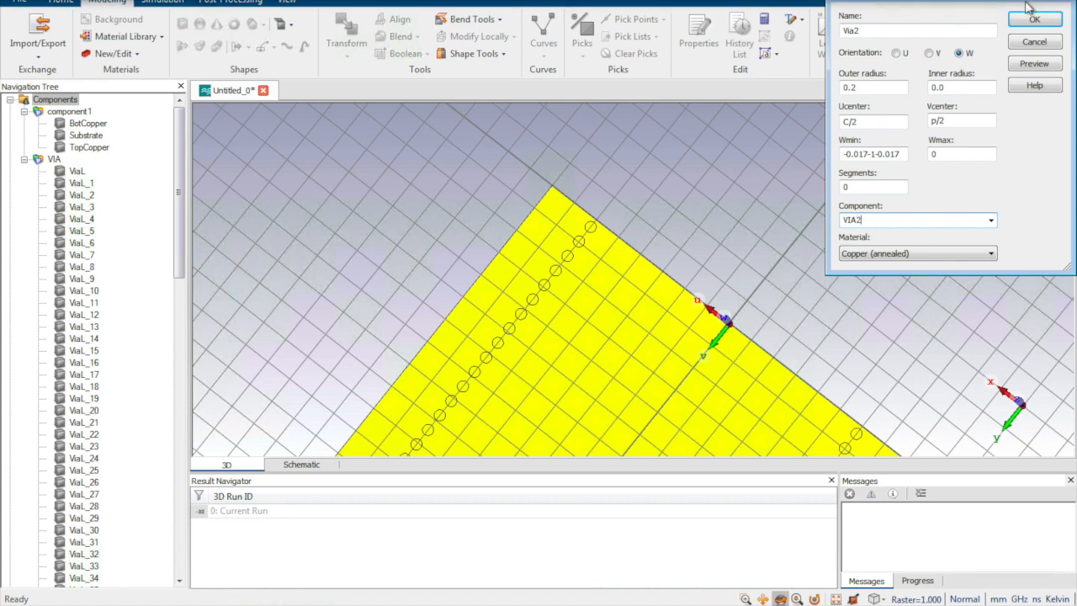
left_click(1030, 66)
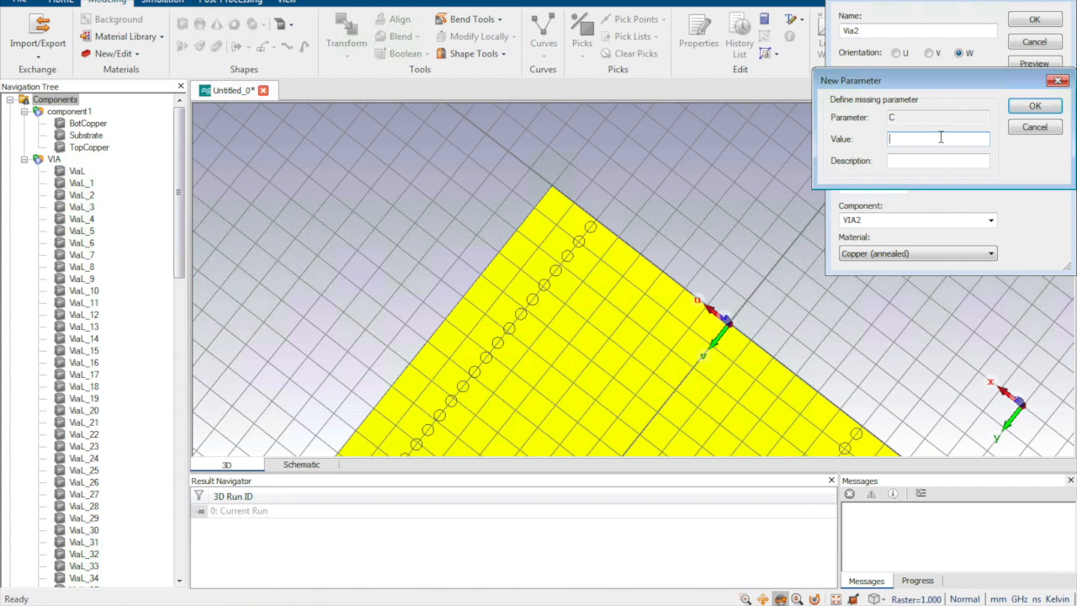
type("2")
left_click_drag(956, 84, 864, 74)
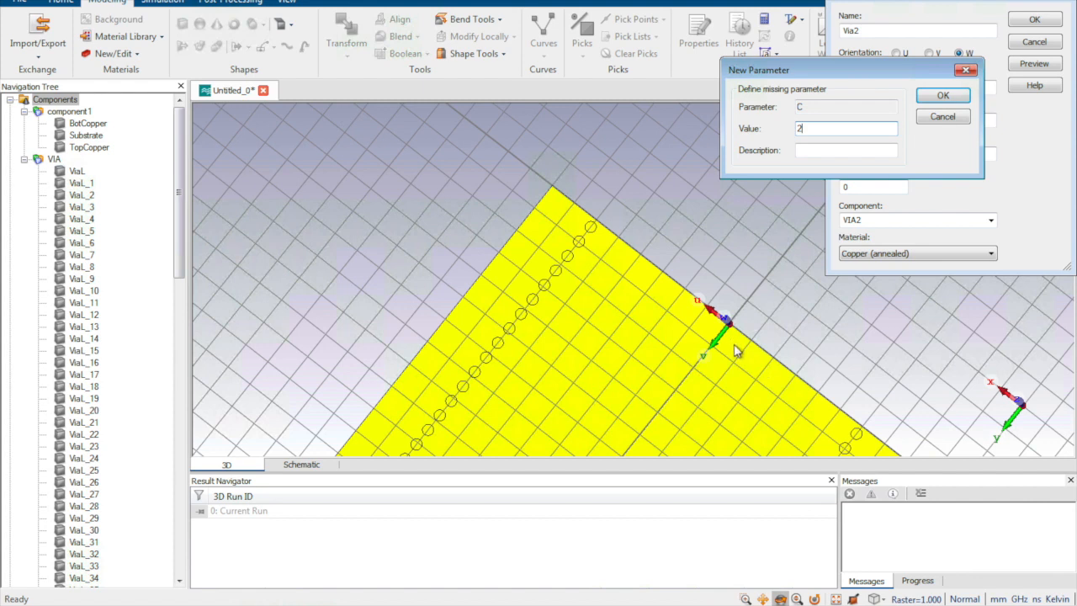
left_click(942, 95)
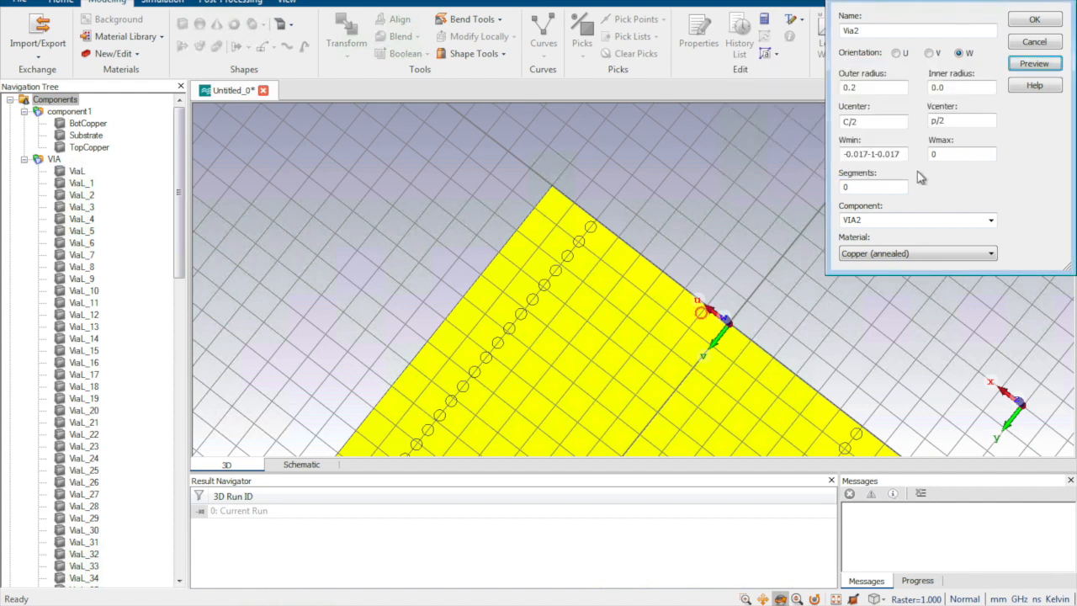
Step: Create the Via2 cylinder, collapse the VIA component and expand VIA2 to list its contents
left_click(1032, 21)
left_click_drag(739, 369, 720, 389)
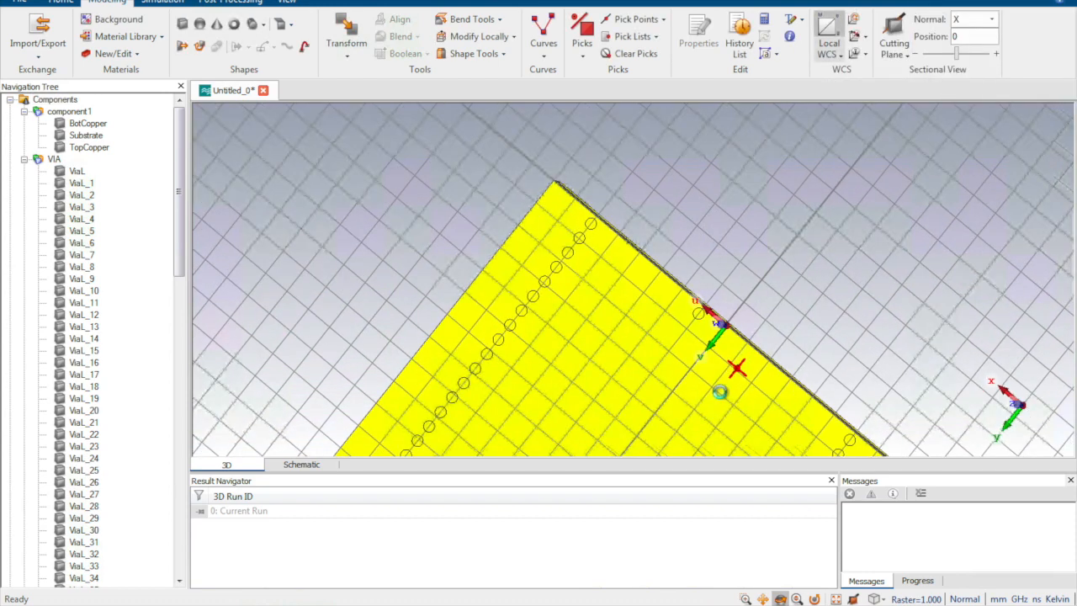
scroll(709, 333, "up", 2)
left_click_drag(800, 294, 701, 294)
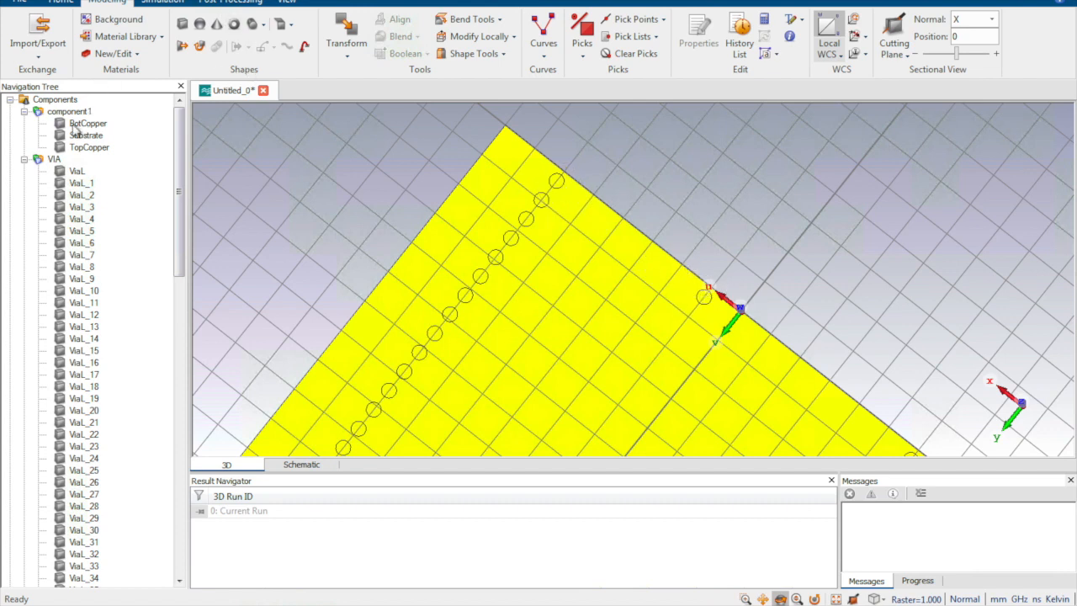
left_click(24, 159)
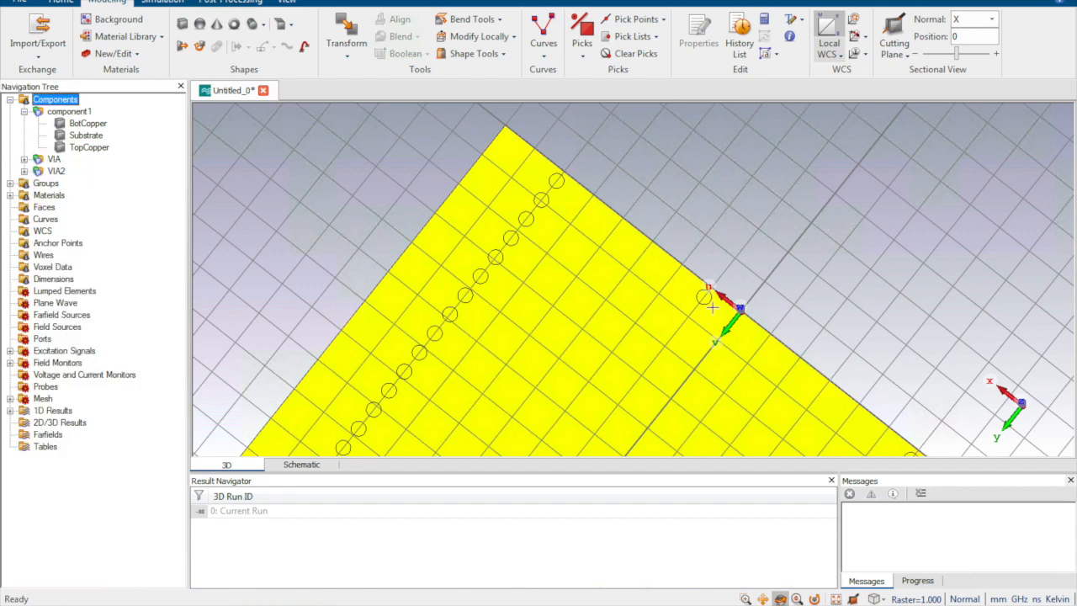
left_click(24, 170)
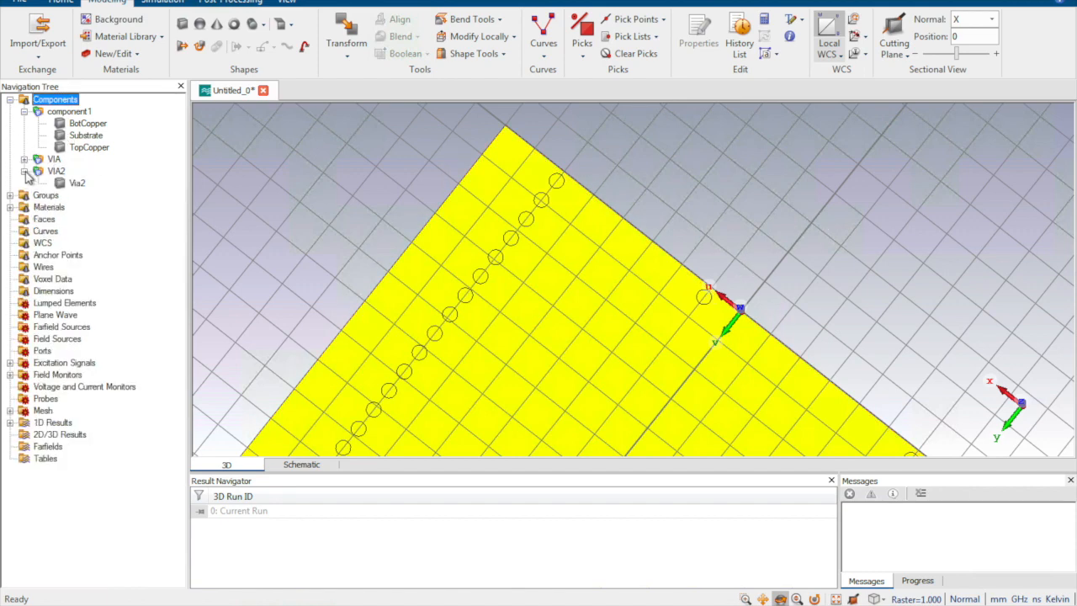
Step: Copy Via2 by translation with a U offset of p and a repetition factor of 7, and clear the selection
left_click(76, 183)
left_click(348, 31)
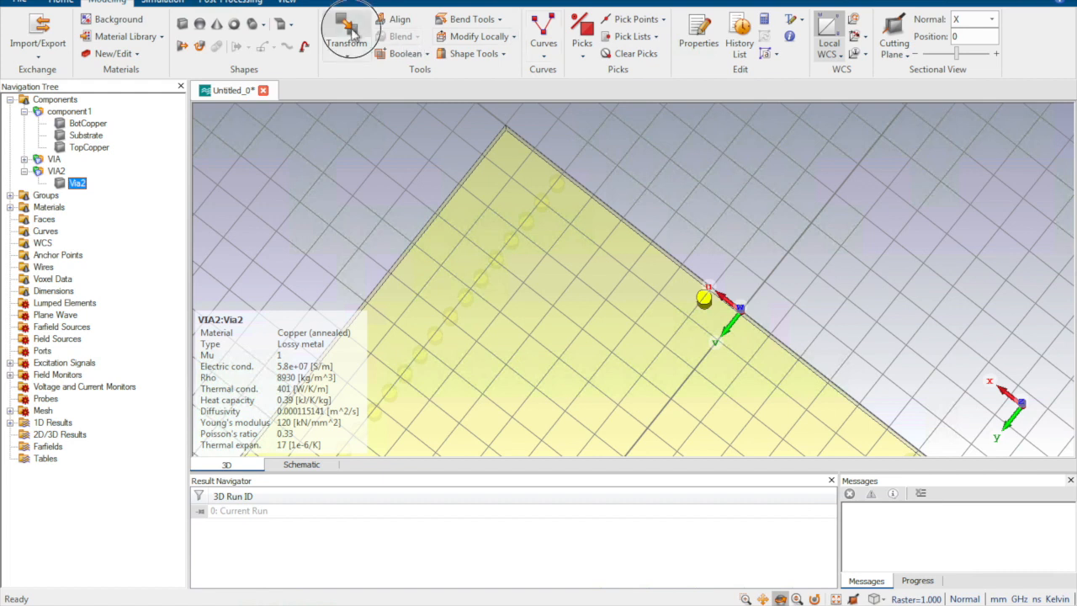
left_click(893, 26)
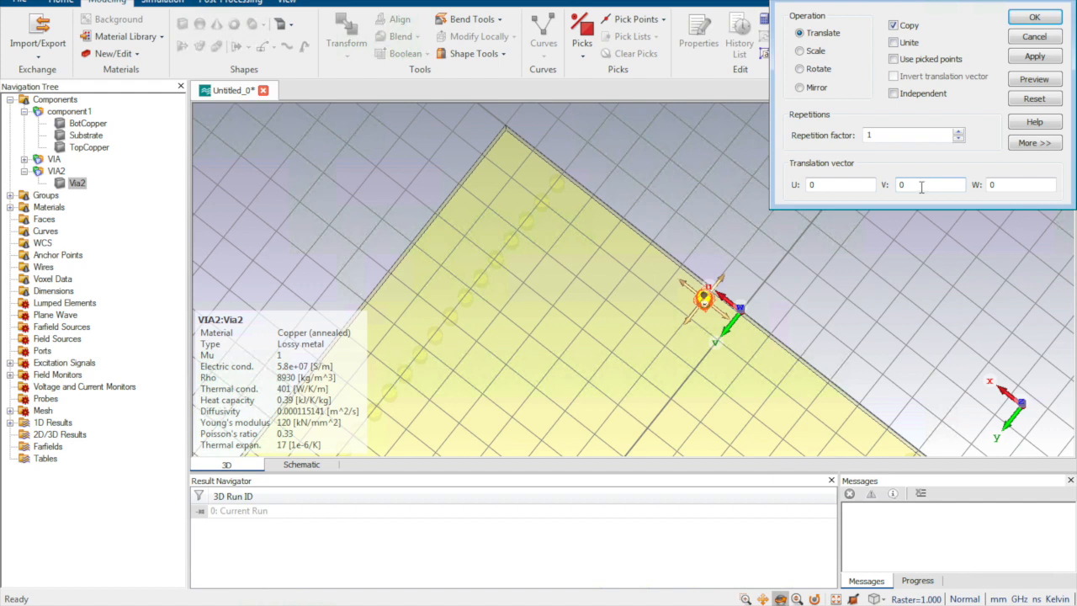
left_click(841, 185)
type("p")
left_click(857, 135)
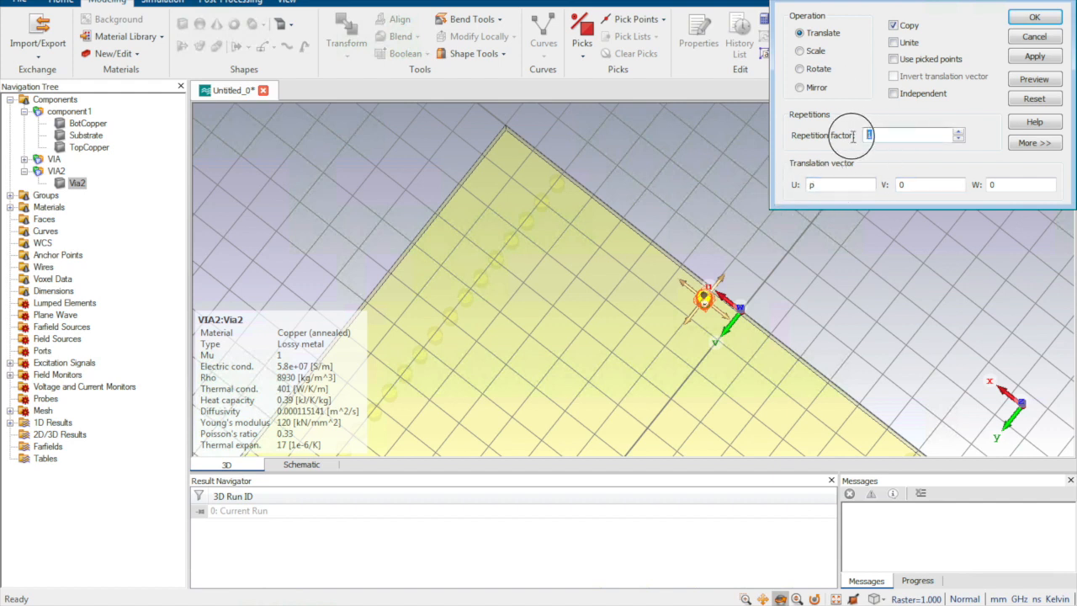
type("5")
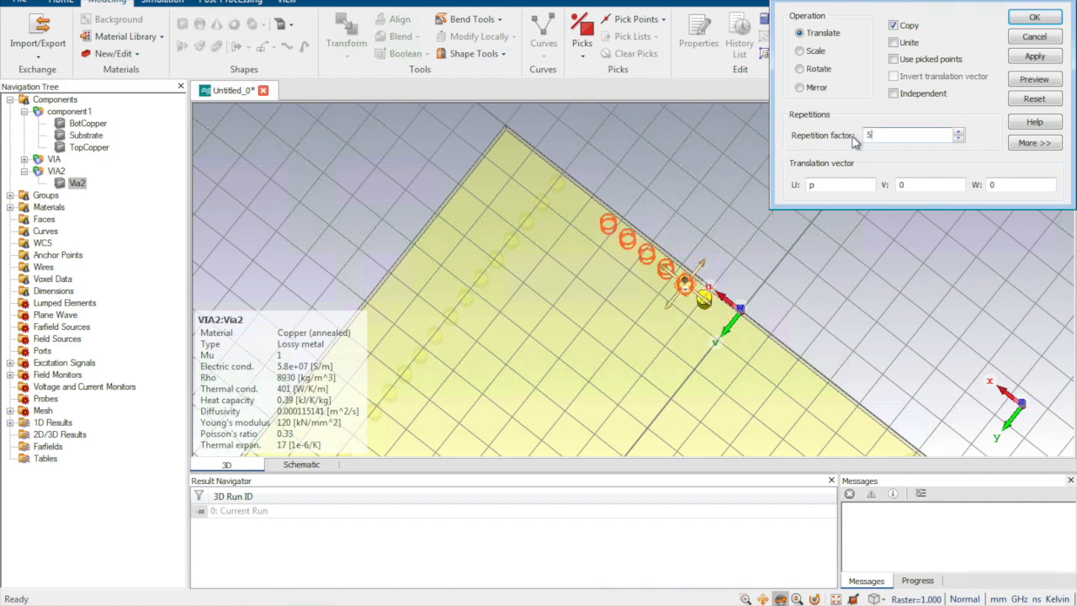
key("BackSpace")
type("7")
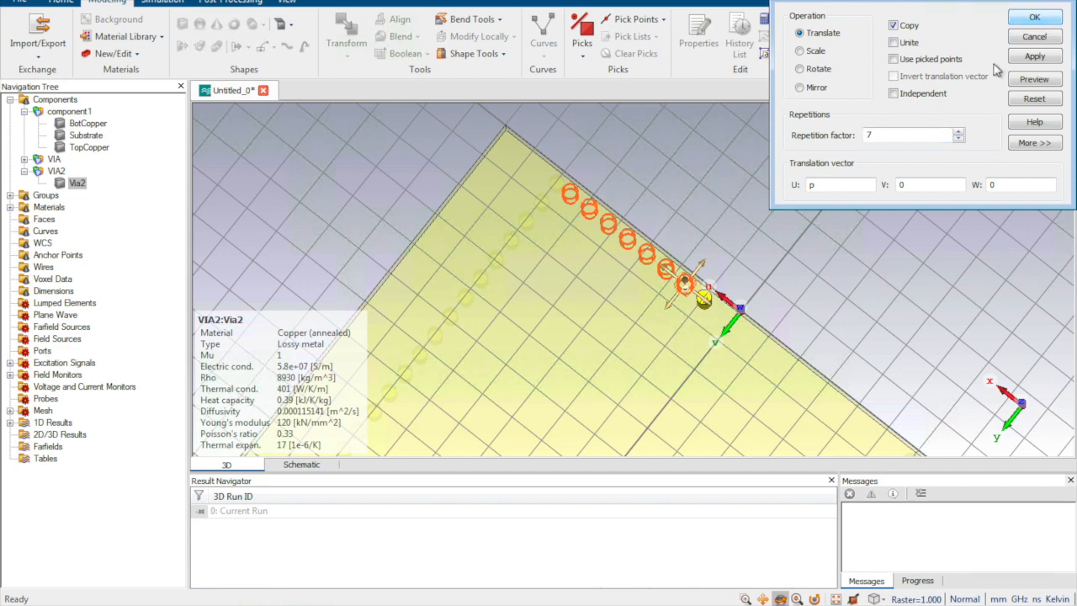
left_click(1034, 17)
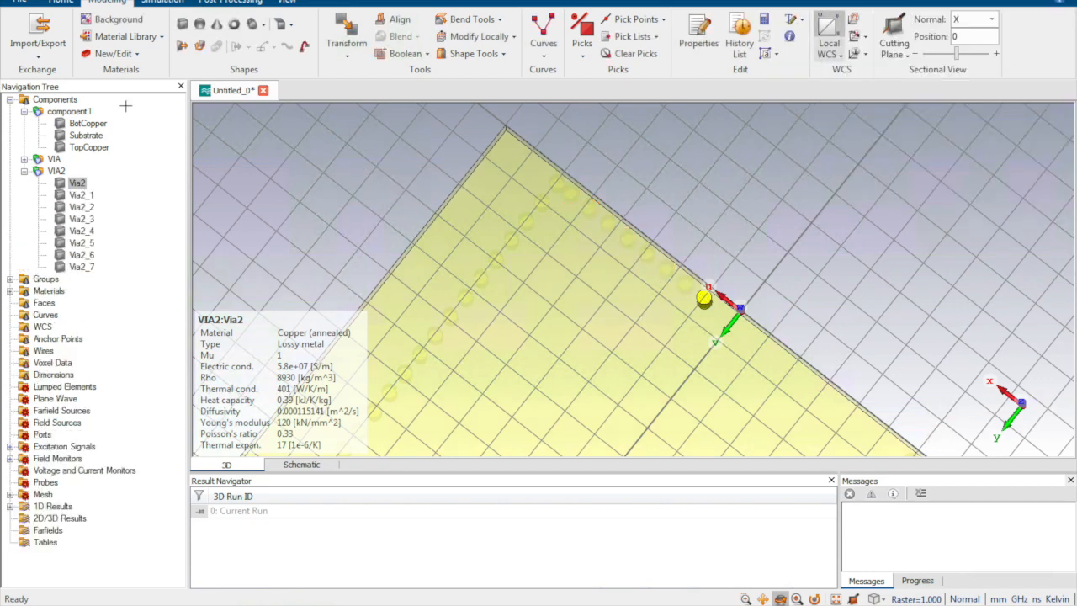
left_click(71, 100)
middle_click_drag(825, 384, 665, 268)
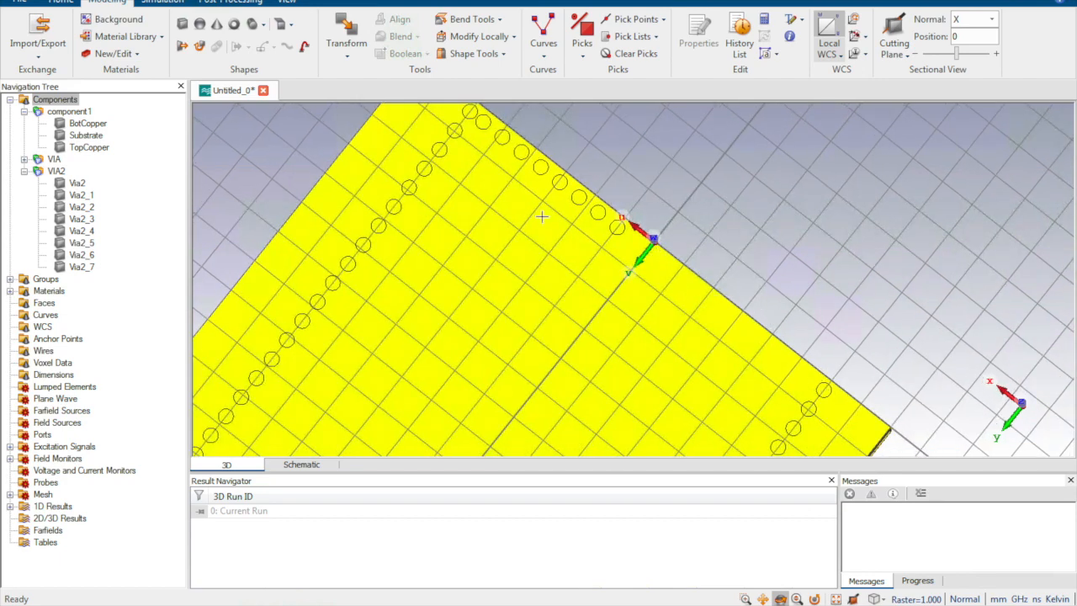
Step: Mirror all the Via2 cylinders, Via2 through Via2_7, as copies with the mirror plane normal's U set to 1, previewing before applying
left_click(75, 183)
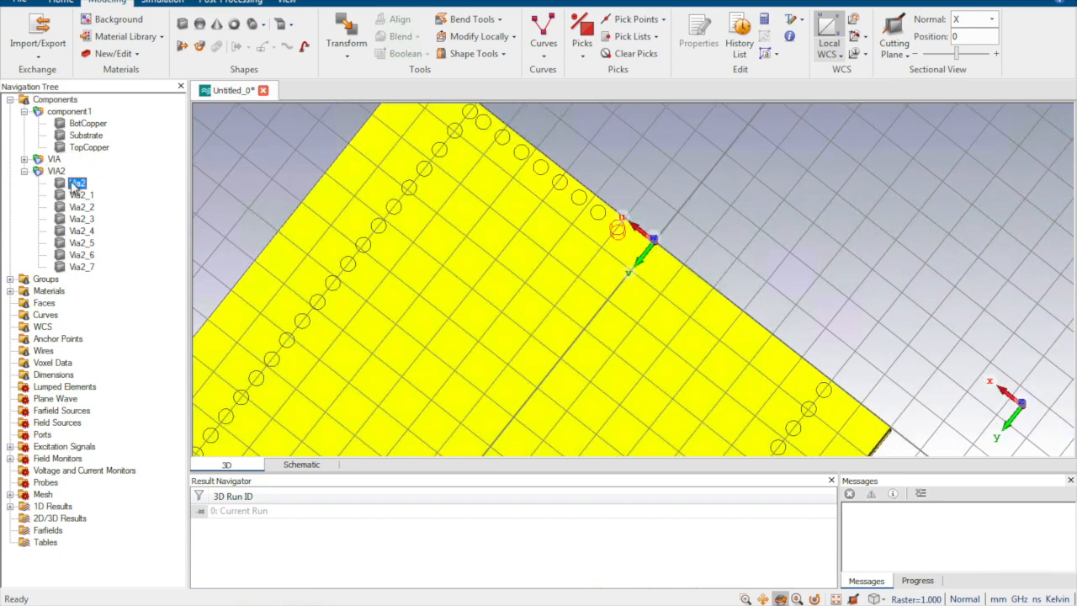
left_click(81, 195, "ctrl")
left_click(82, 207, "ctrl")
left_click(82, 219, "ctrl")
left_click(82, 231, "ctrl")
left_click(82, 242, "ctrl")
left_click(82, 254, "ctrl")
left_click(82, 266, "ctrl")
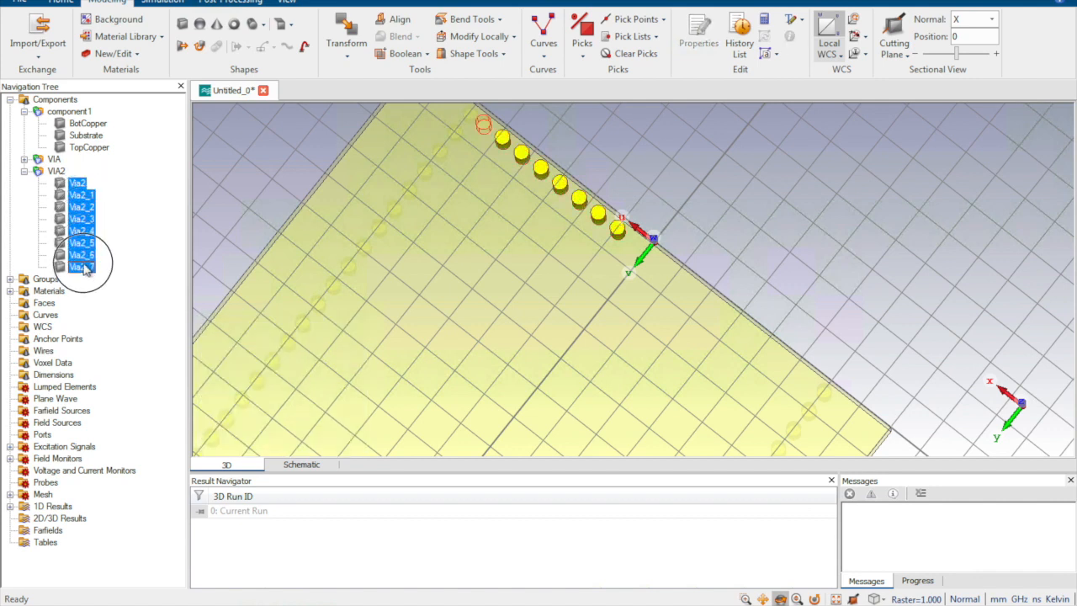
left_click(347, 34)
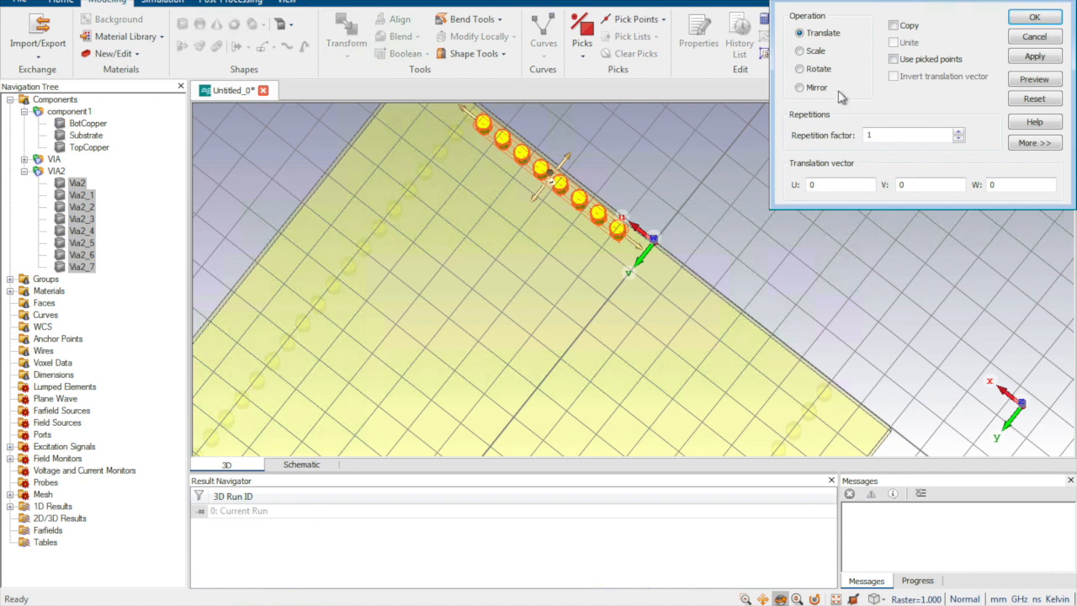
left_click(800, 88)
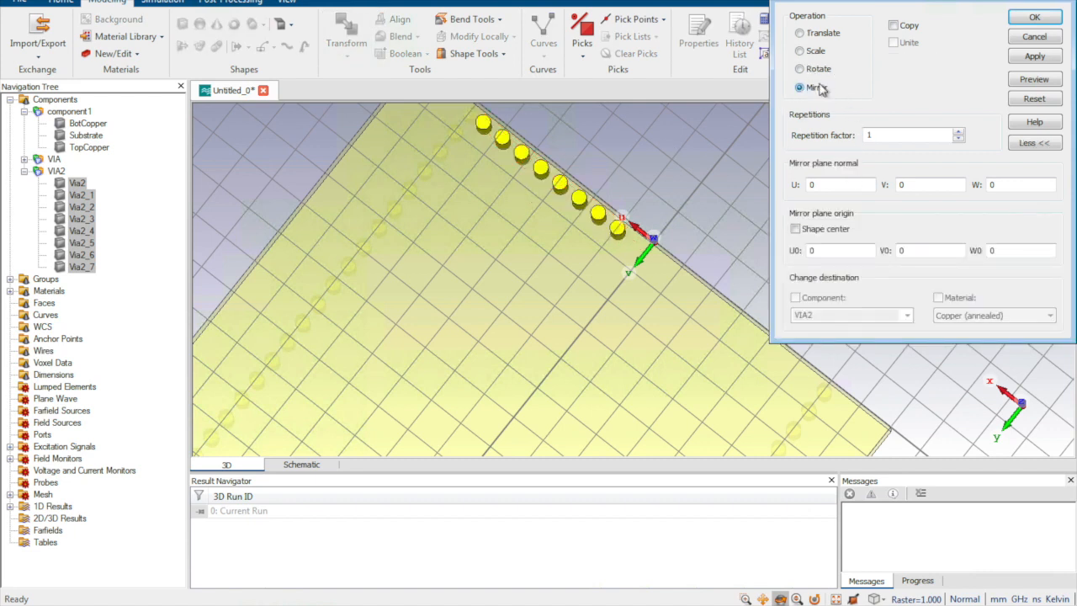
left_click(893, 26)
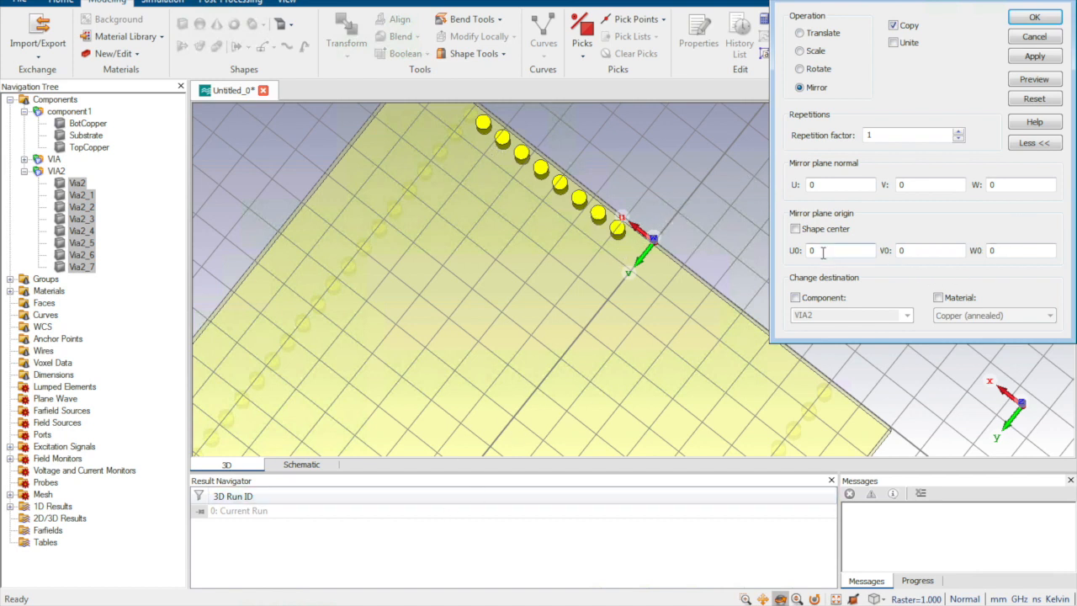
left_click(834, 185)
double_click(833, 184)
type("1")
left_click(1044, 79)
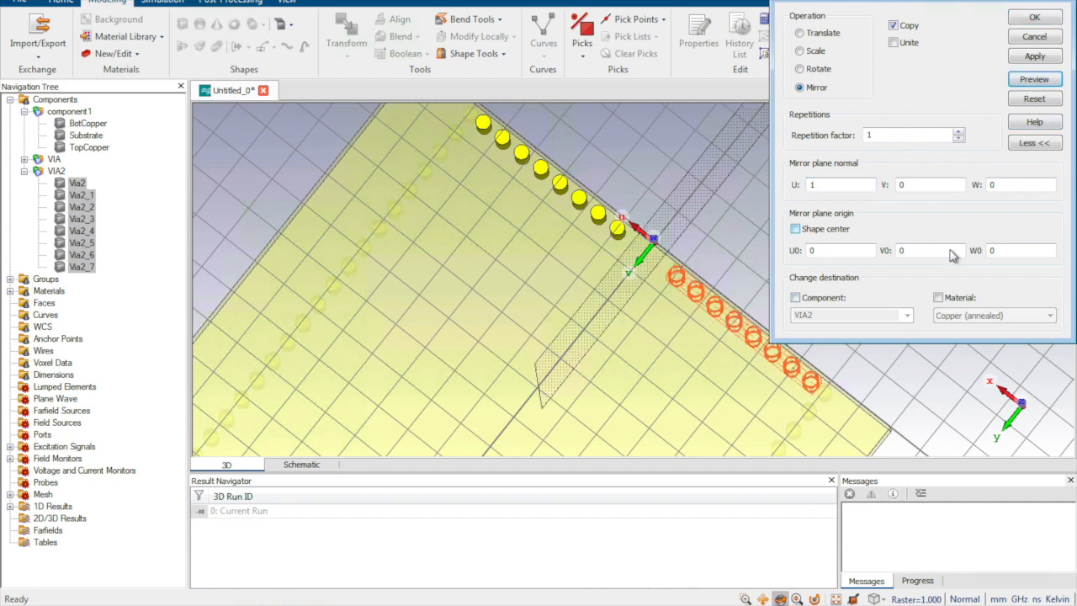
left_click(1035, 18)
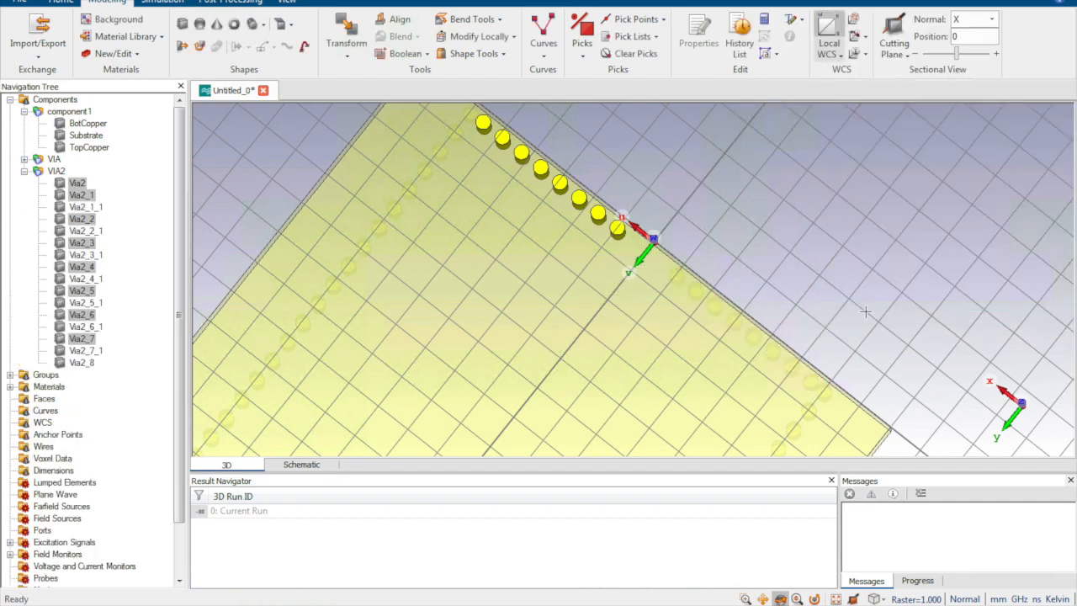
Step: Highlight the whole VIA2 component to check the via row along the board's end edge, and inspect the full board
left_click(56, 171)
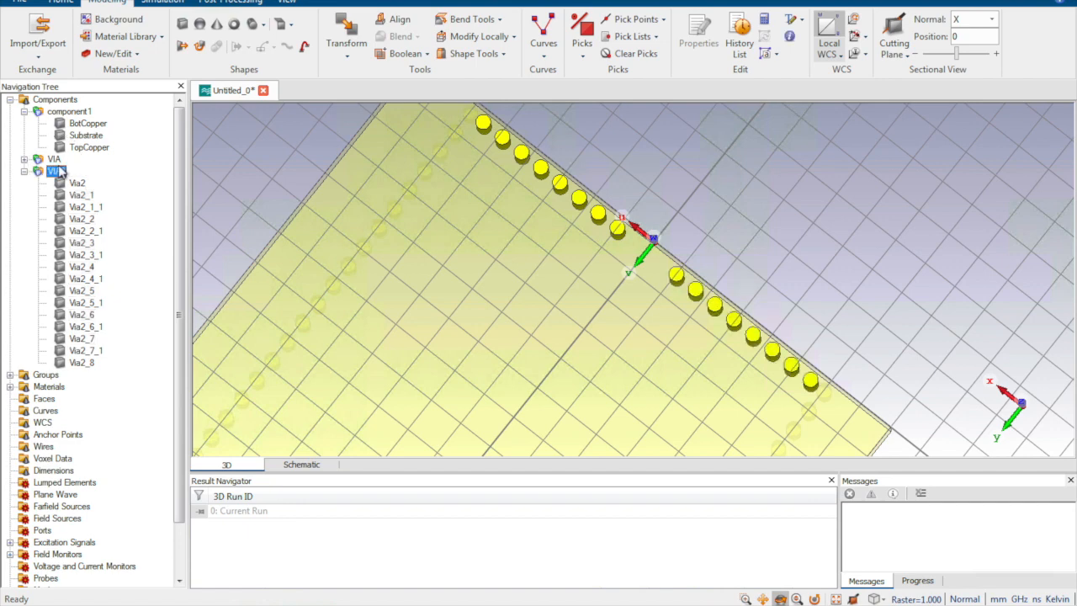
left_click(277, 155)
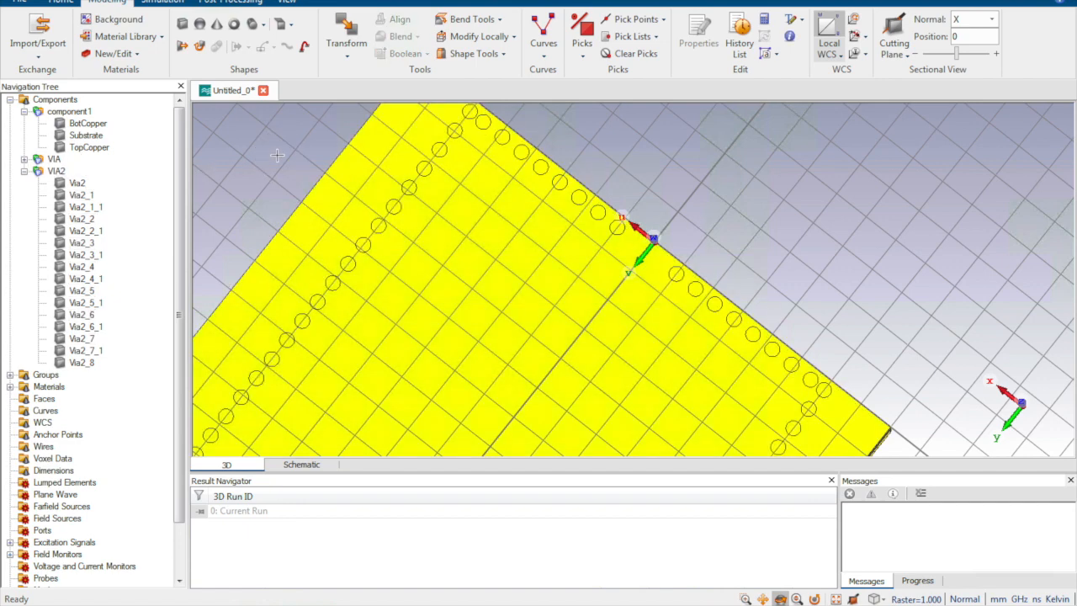
scroll(557, 296, "down", 5)
scroll(496, 312, "up", 10)
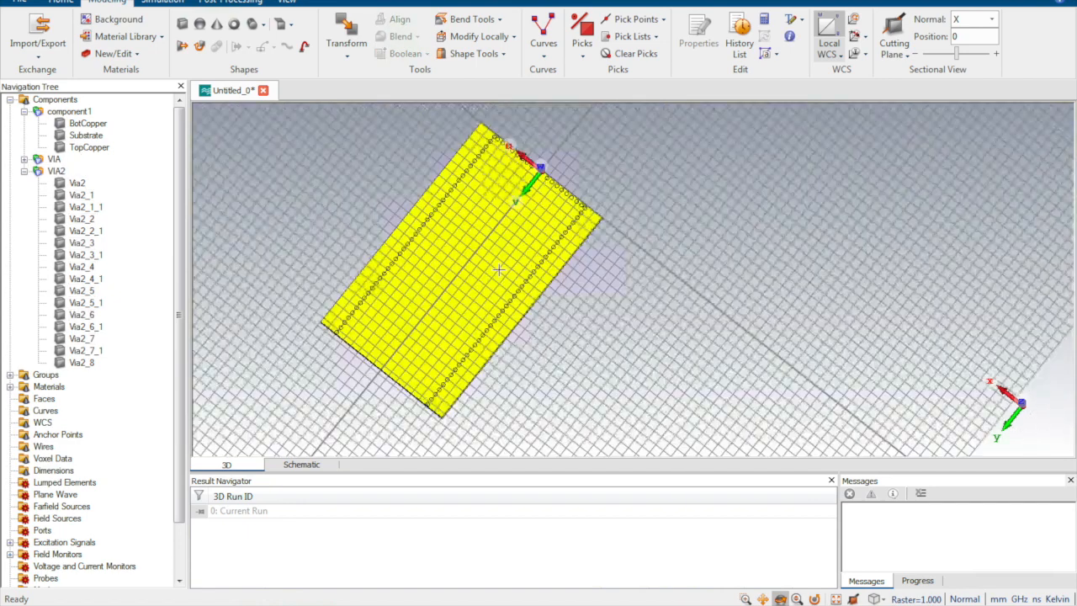
scroll(515, 257, "down", 6)
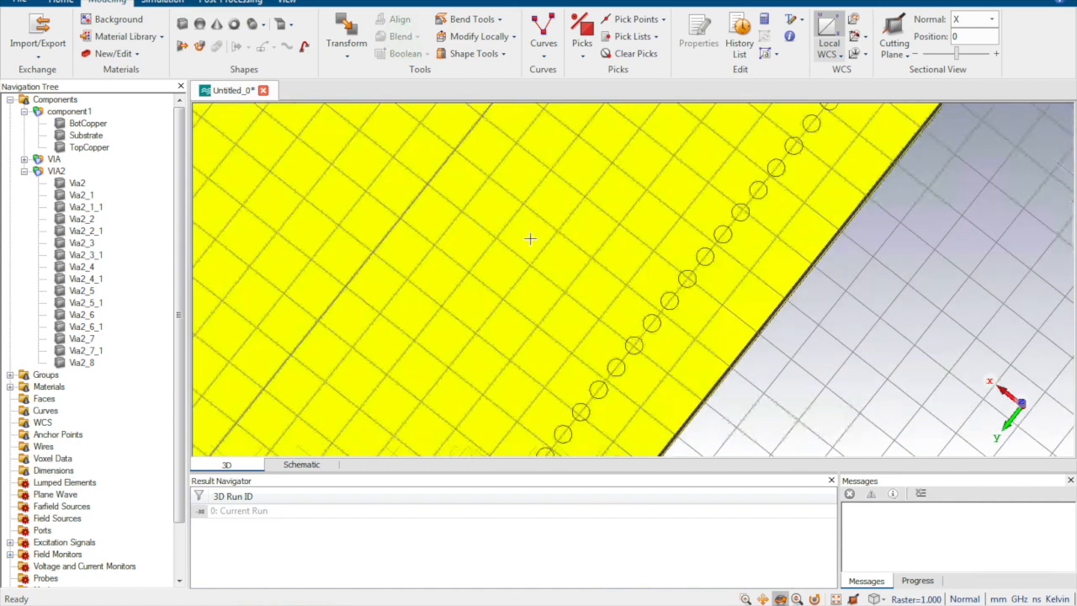
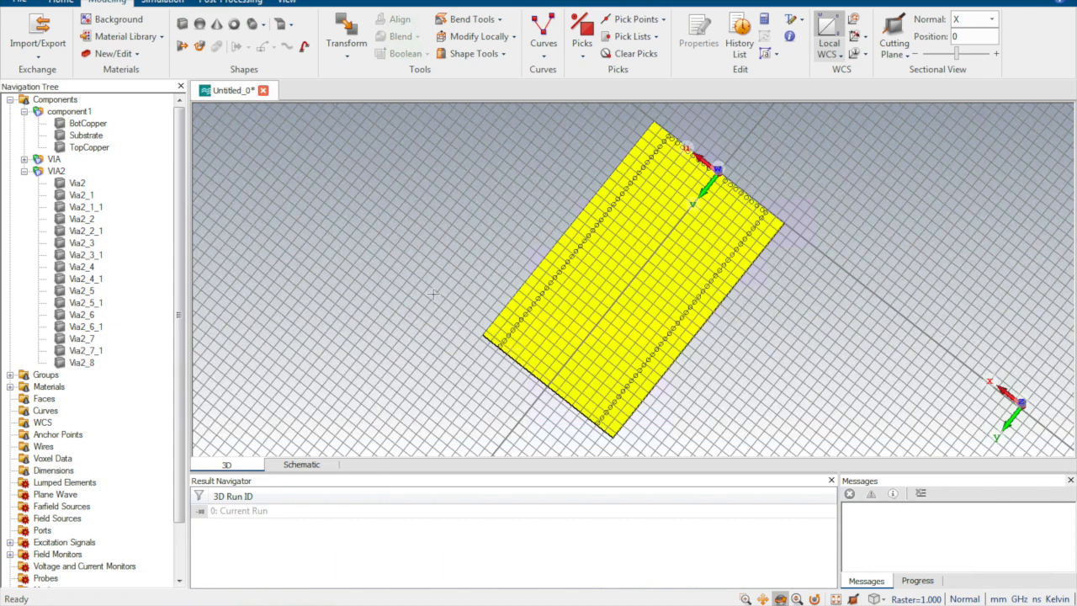
Step: Pick the circle centre of the outermost Via2 cylinder at the negative-U end of the row
left_click(75, 184)
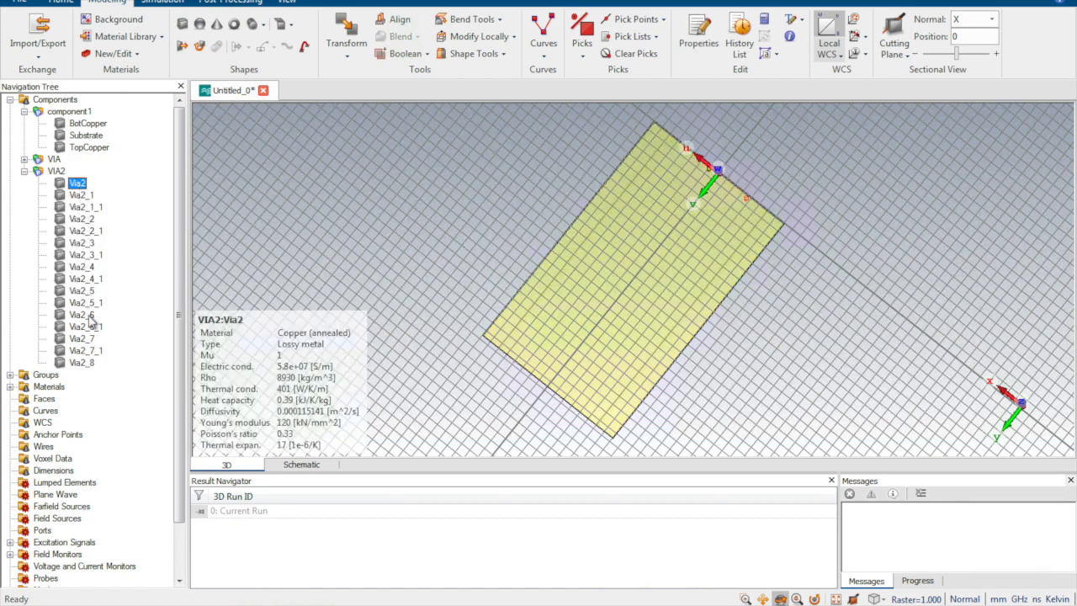
left_click(91, 362, "shift")
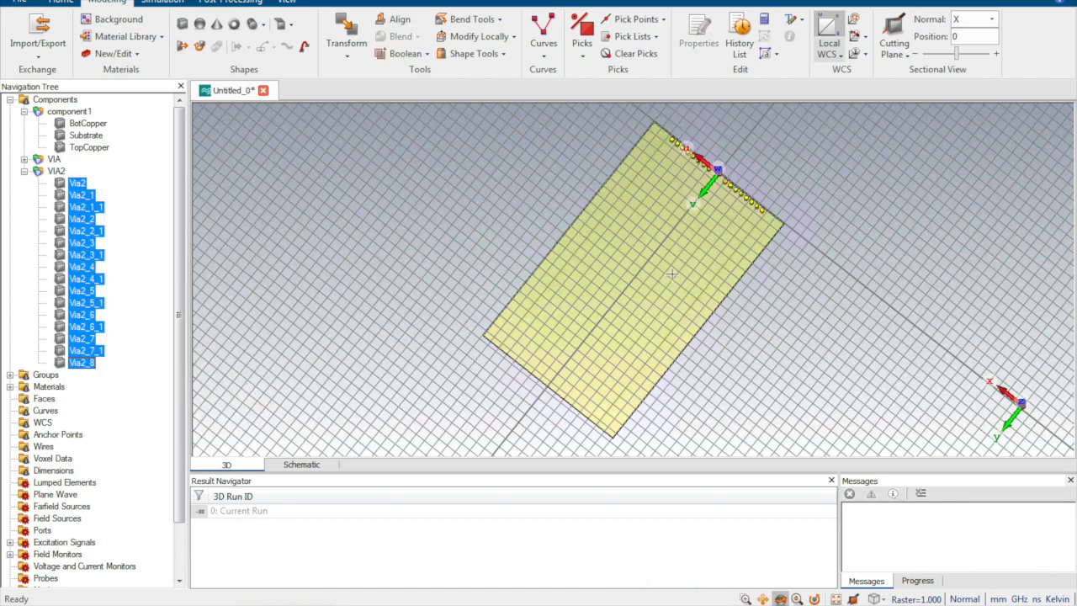
scroll(737, 215, "down", 2)
left_click(767, 223)
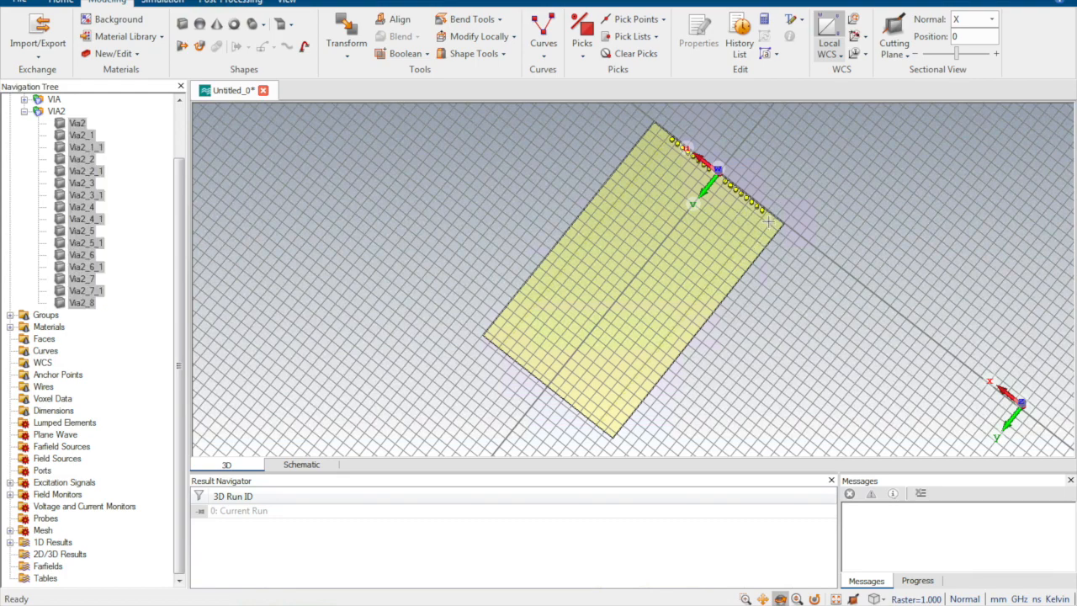
scroll(796, 209, "up", 5)
scroll(798, 206, "down", 3)
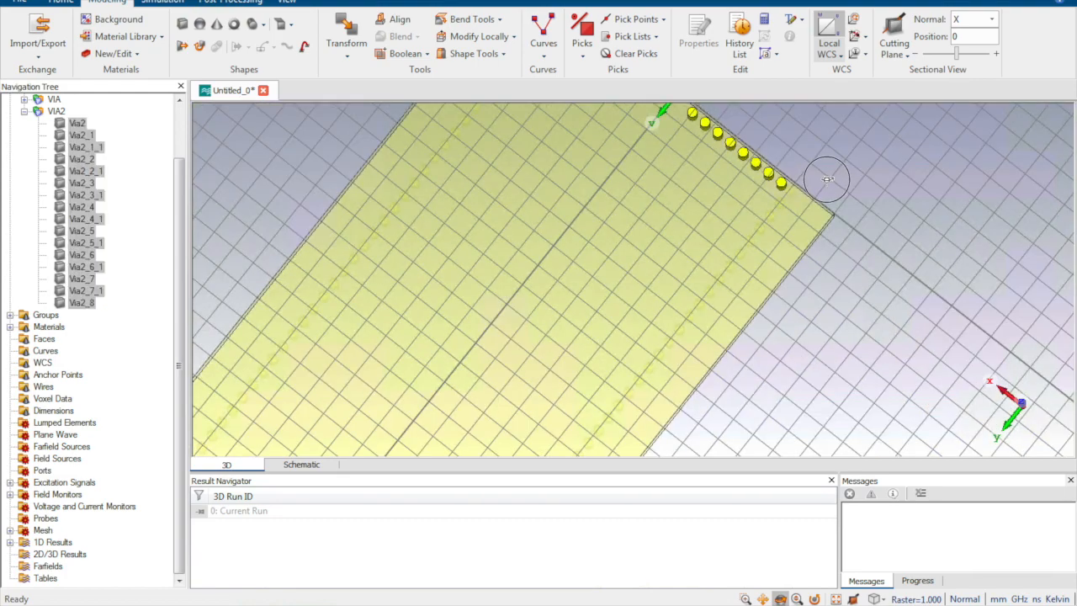
left_click(827, 179)
scroll(795, 198, "up", 2)
key("c")
double_click(785, 193)
scroll(788, 209, "down", 5)
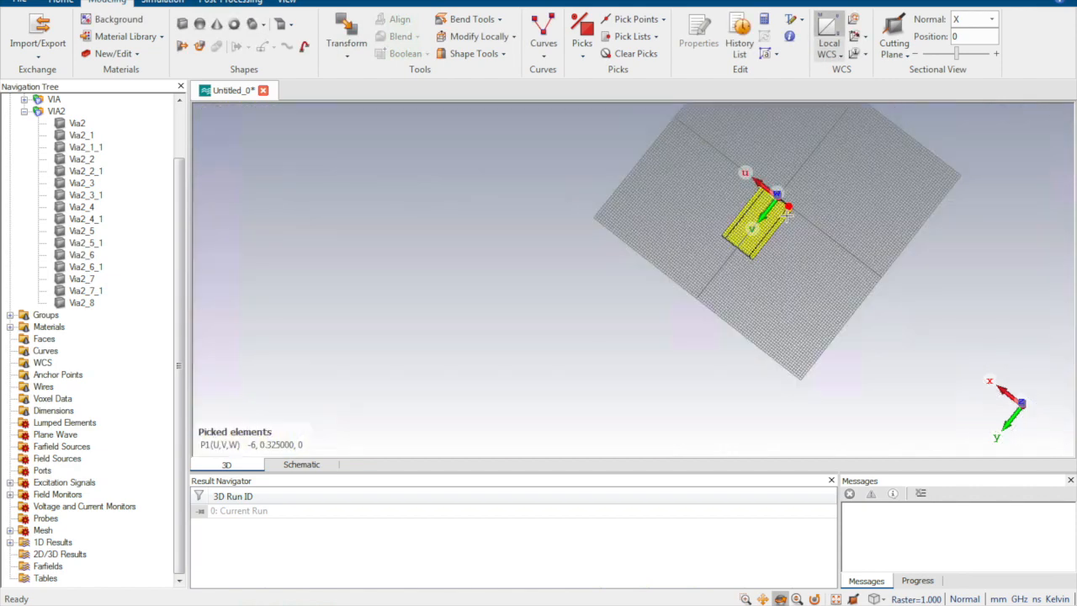
Step: Pick the circle centre of the last side-row via at the opposite end of the board, on the same side
scroll(652, 377, "up", 6)
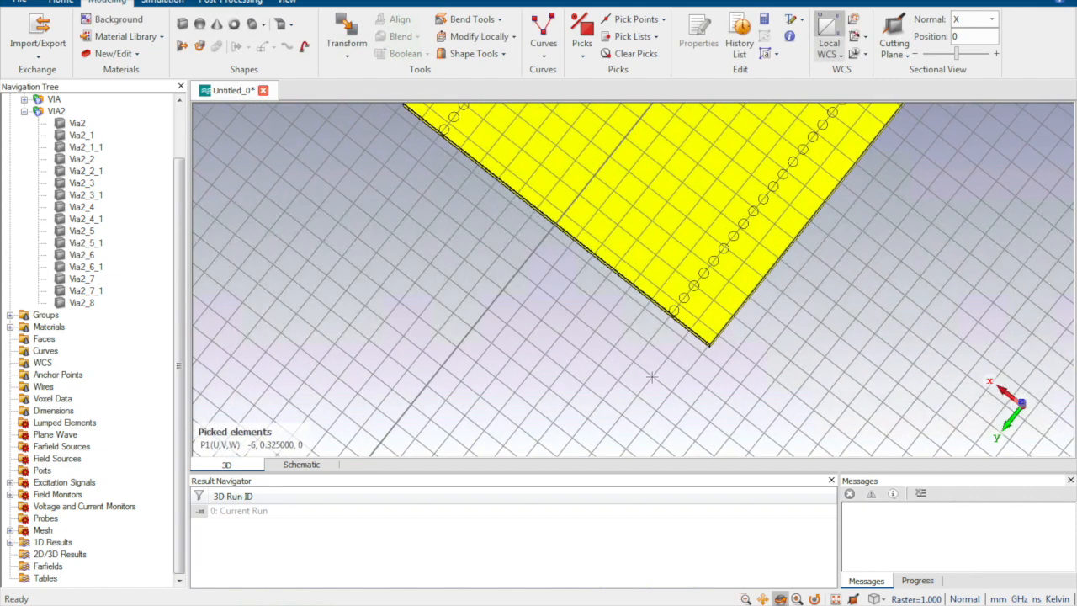
key("c")
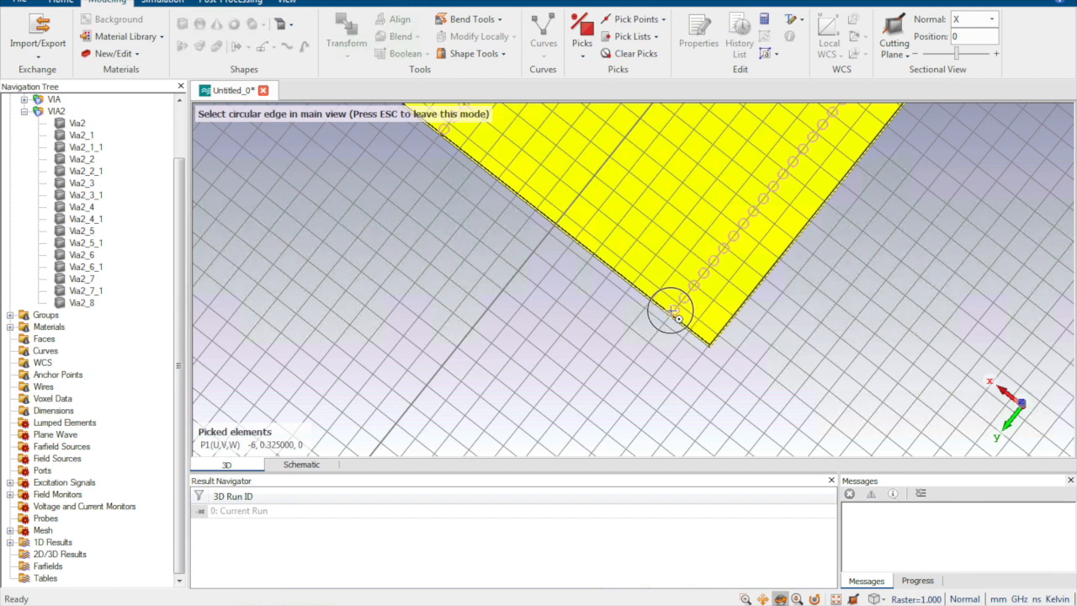
left_click(682, 322)
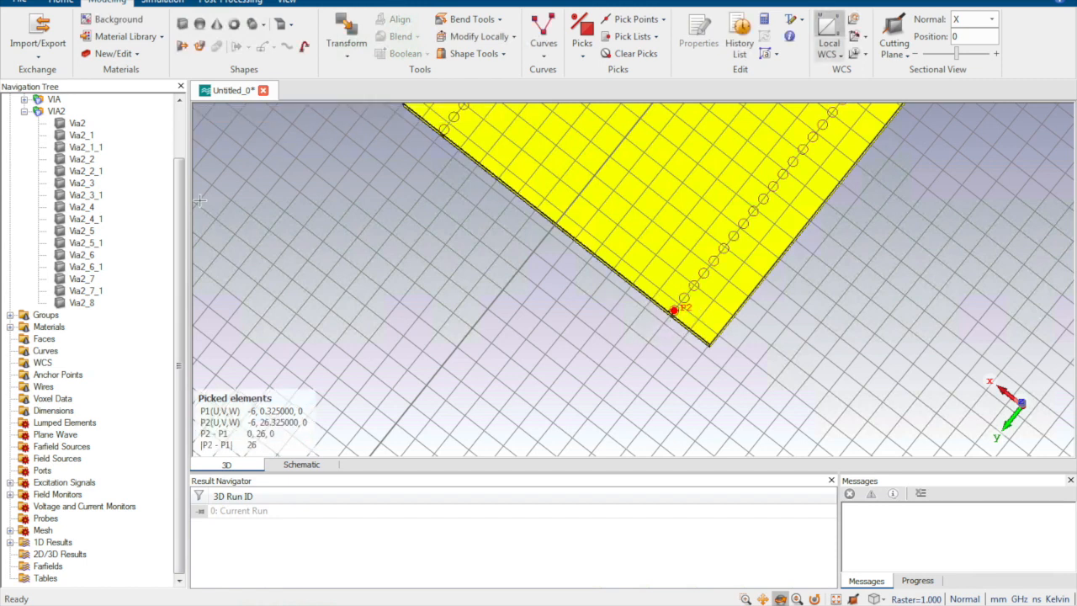
Step: Copy all the VIA2 cylinders, Via2 through Via2_8, by translation using the two picked points with a repetition factor of 1
left_click(85, 125)
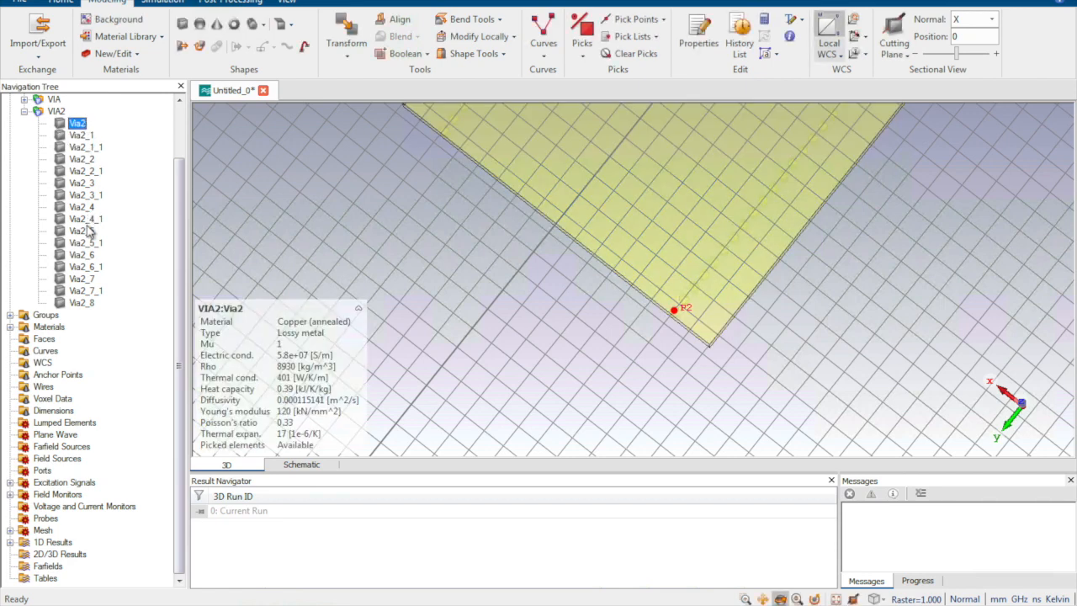
left_click(86, 303, "shift")
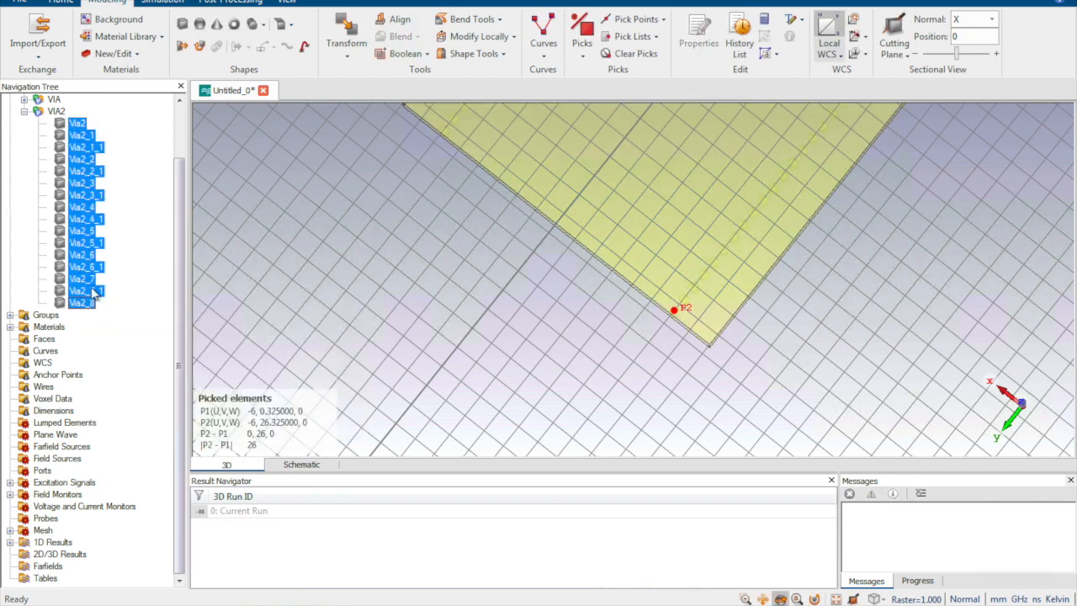
left_click(347, 34)
left_click(893, 26)
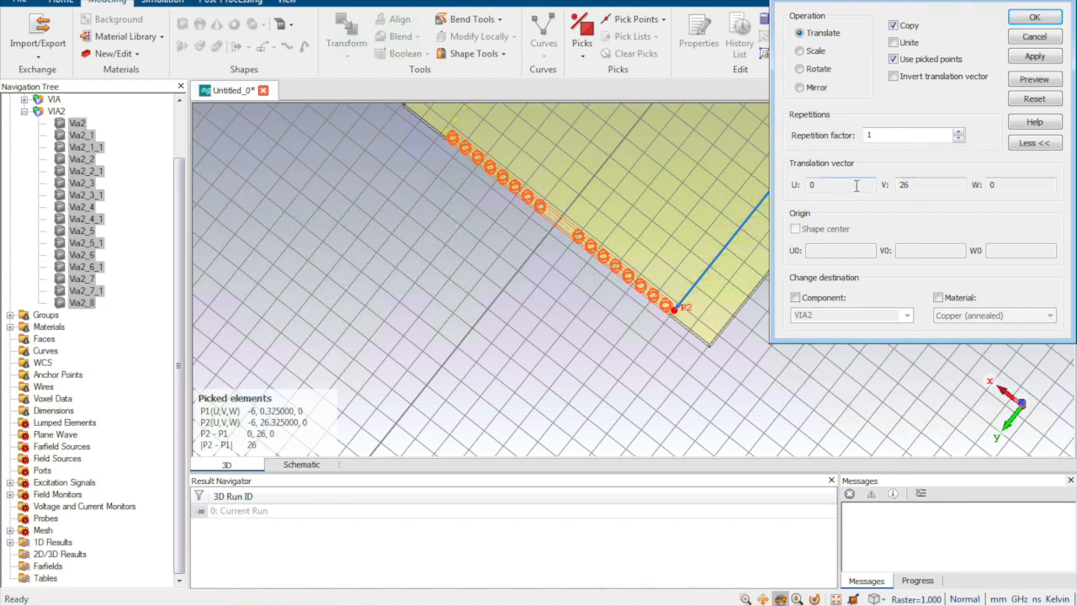
left_click(1035, 17)
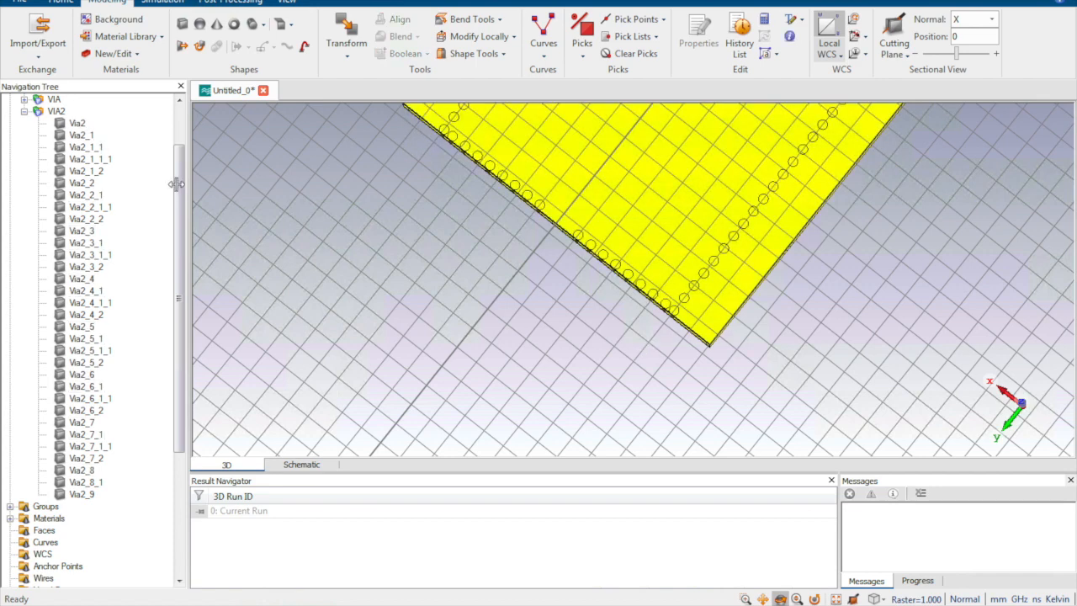
Step: Highlight the VIA component, clear the highlight, and examine the copied via row along the board's far end edge
left_click(52, 100)
double_click(693, 341)
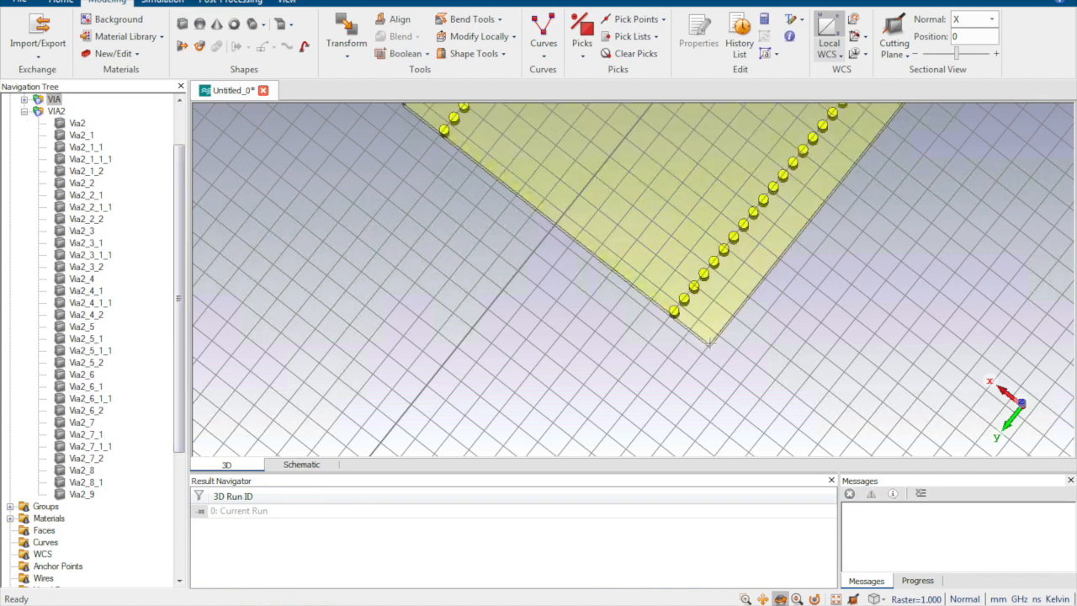
left_click_drag(179, 185, 184, 128)
left_click(58, 98)
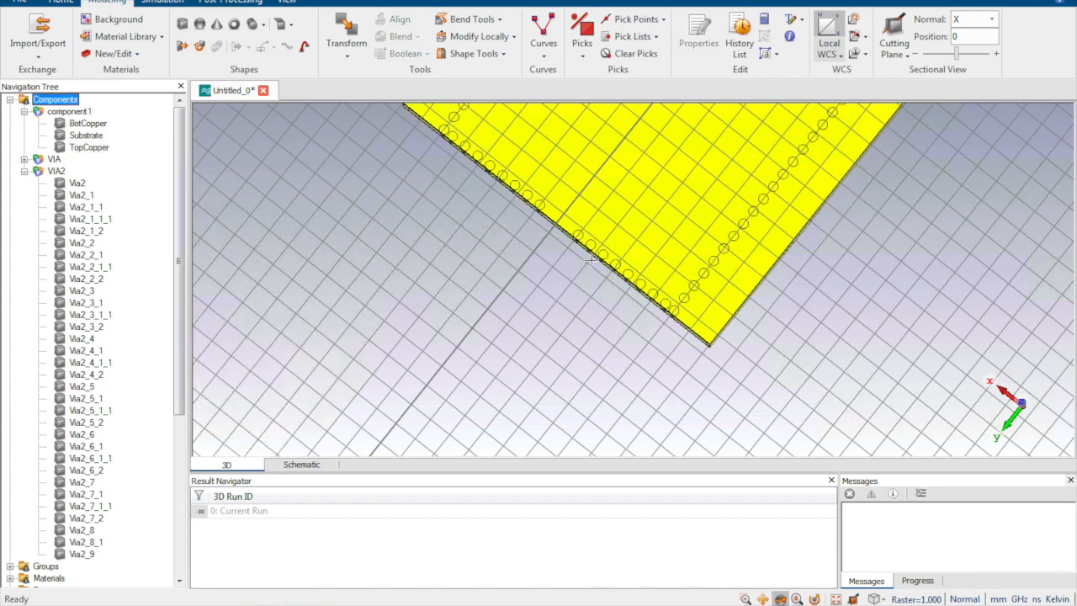
middle_click_drag(591, 261, 517, 358)
scroll(625, 293, "down", 3)
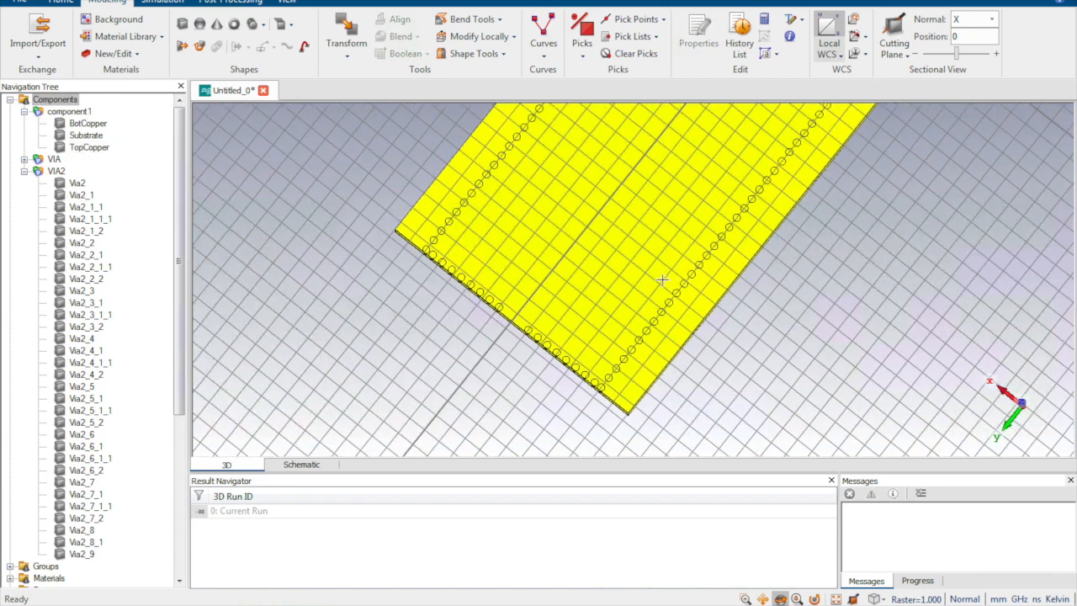
scroll(663, 278, "down", 4)
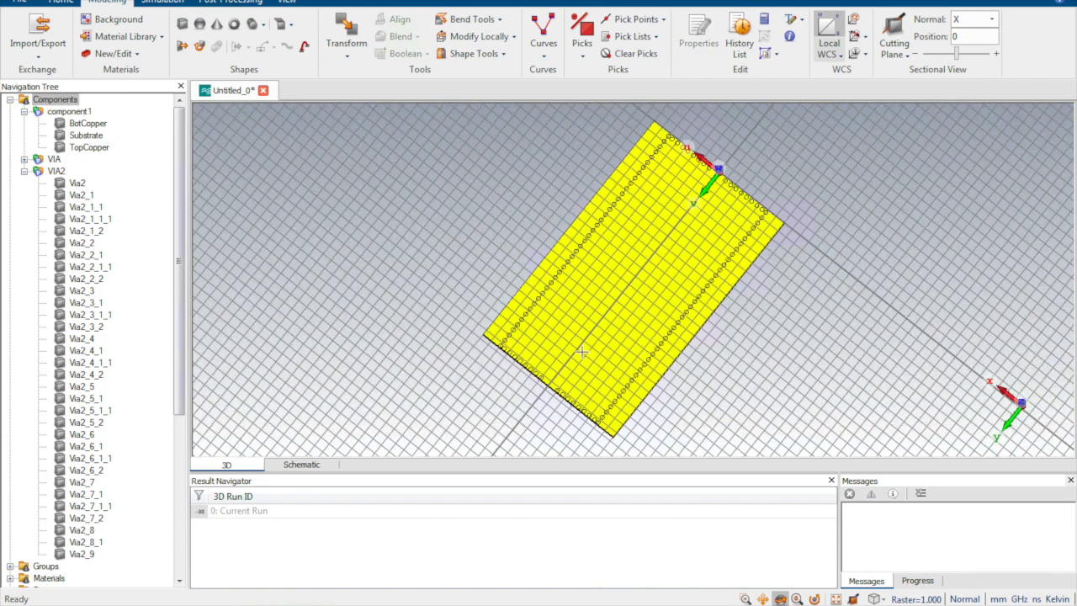
mouse_move(635, 245)
left_mouse_down()
mouse_move(637, 168)
mouse_move(587, 461)
left_mouse_up()
scroll(607, 362, "up", 5)
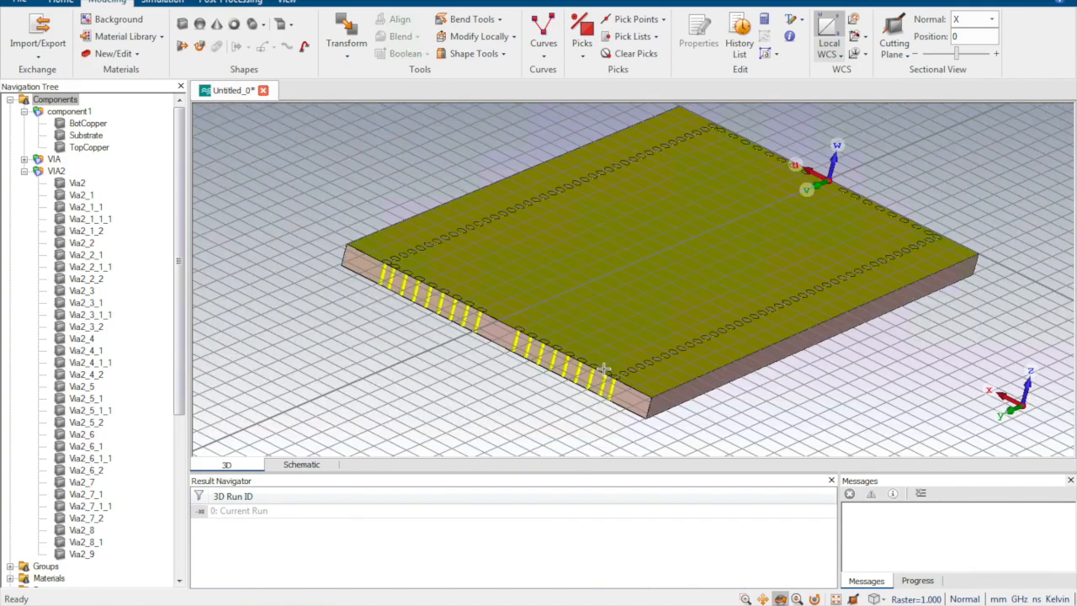
middle_click_drag(600, 383, 669, 358)
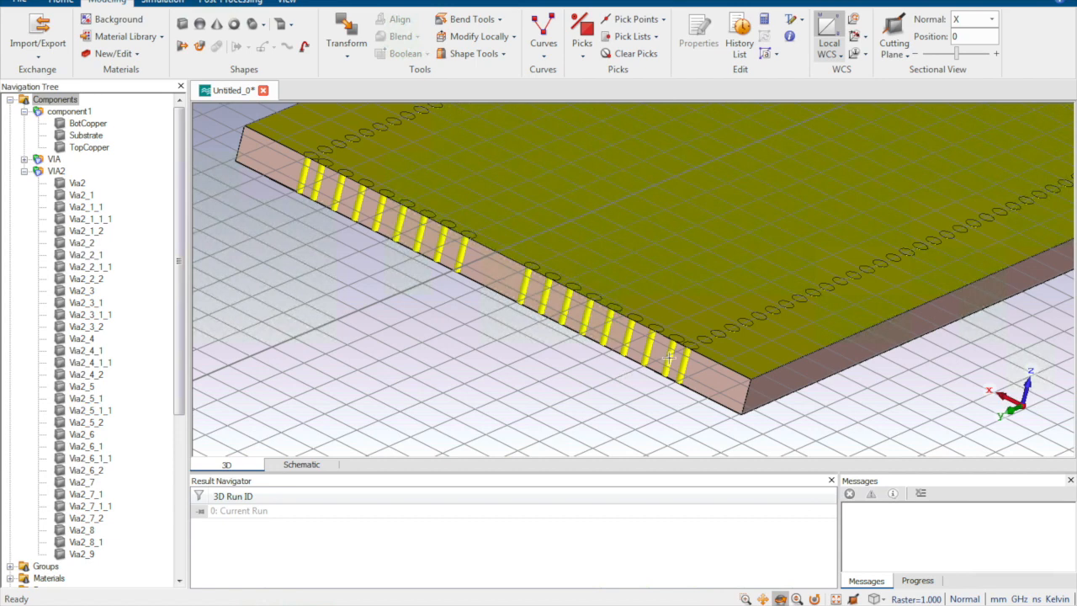
Step: Set the SIW_L parameter's expression to 26.5+p/2 and rebuild the 3D model with a parametric update
left_click(308, 467)
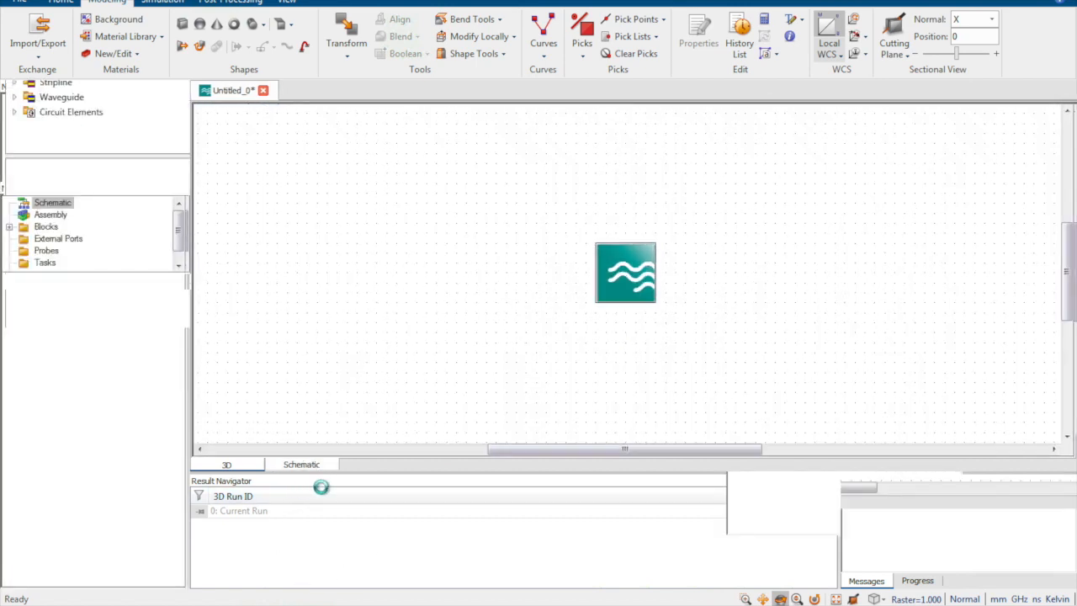
left_click(397, 552)
scroll(385, 555, "down", 1)
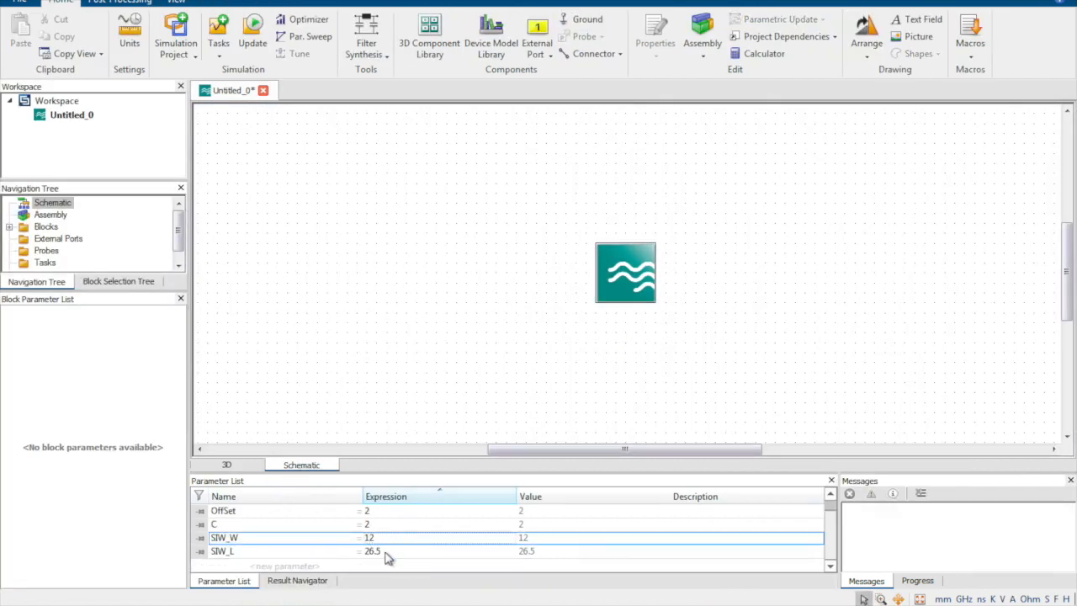
left_click(396, 553)
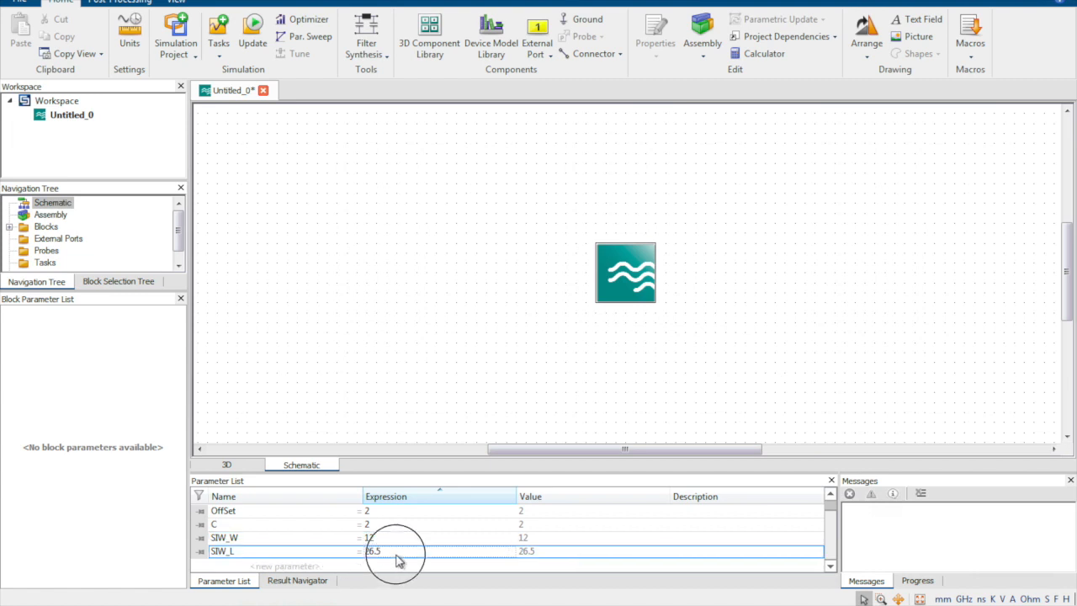
left_click(405, 552)
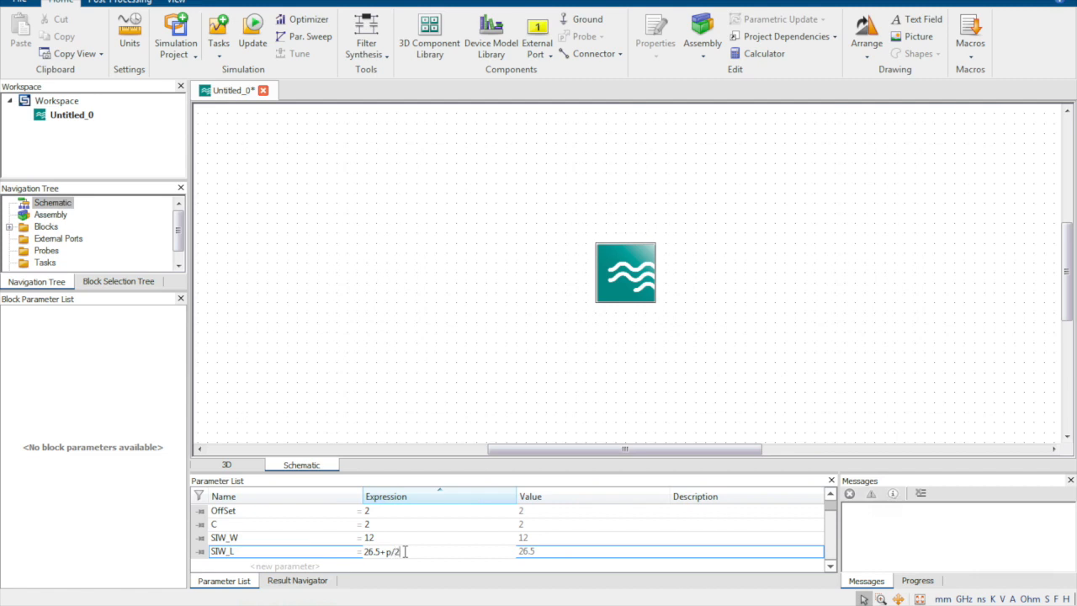
left_click(637, 524)
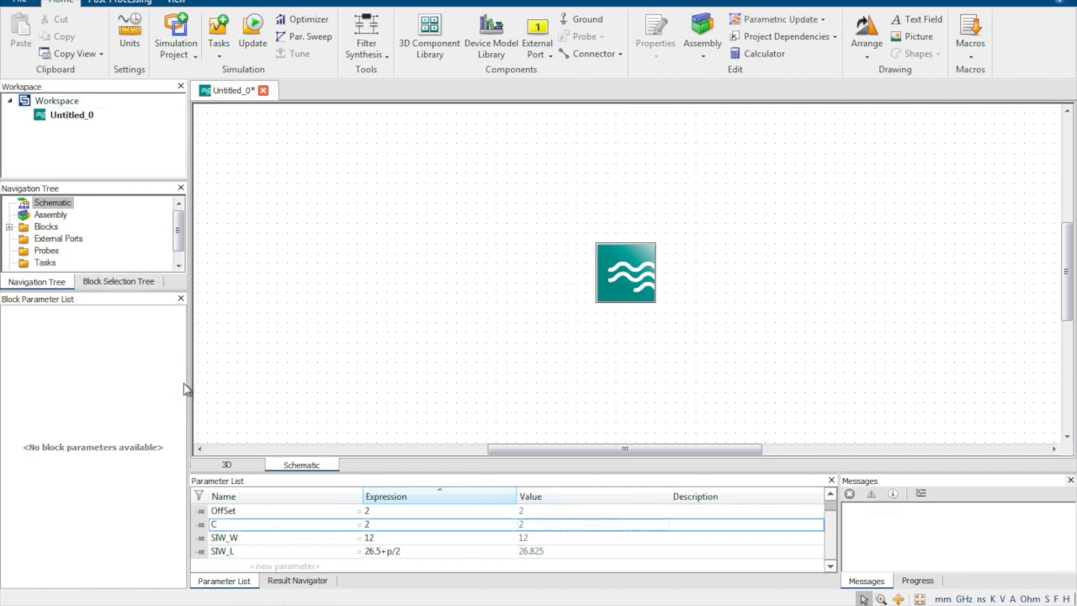
left_click(226, 465)
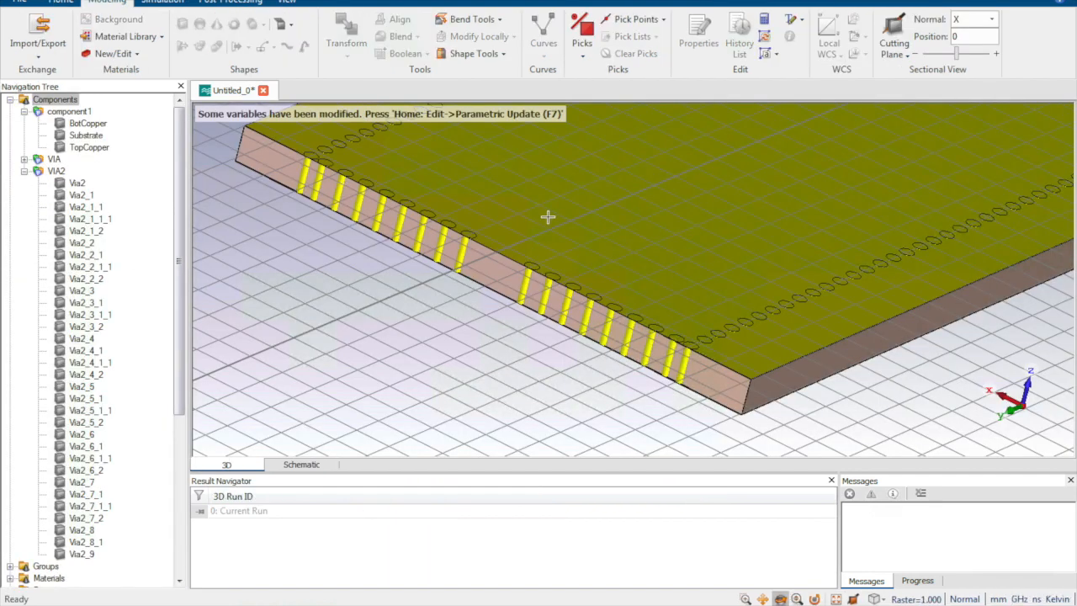
key("F7")
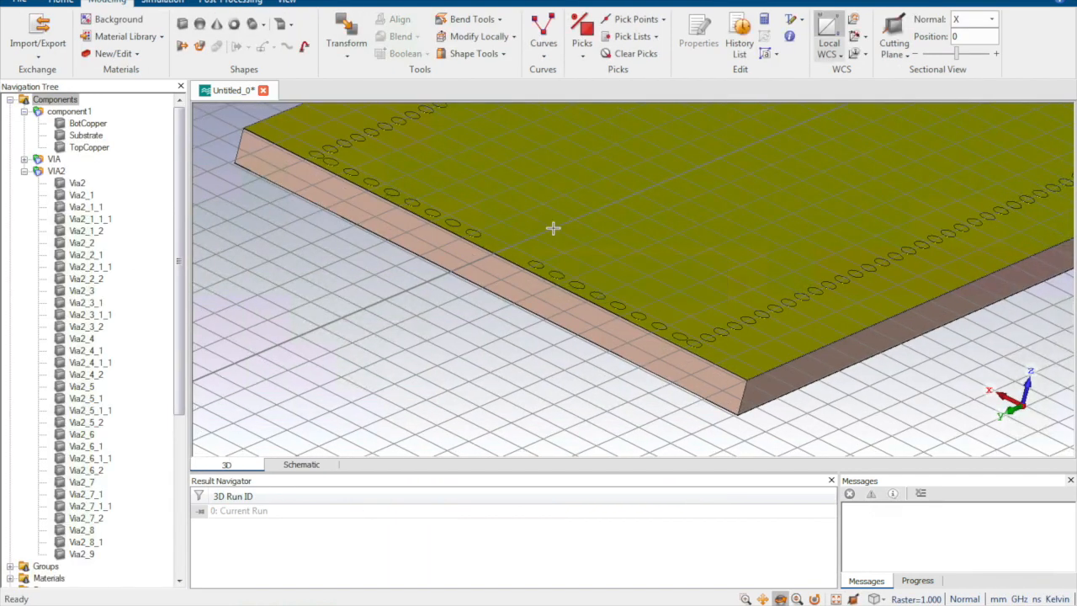
Step: Check the lengthened board and collapse component1 and VIA2 in the model's component list
left_click_drag(599, 289, 509, 343)
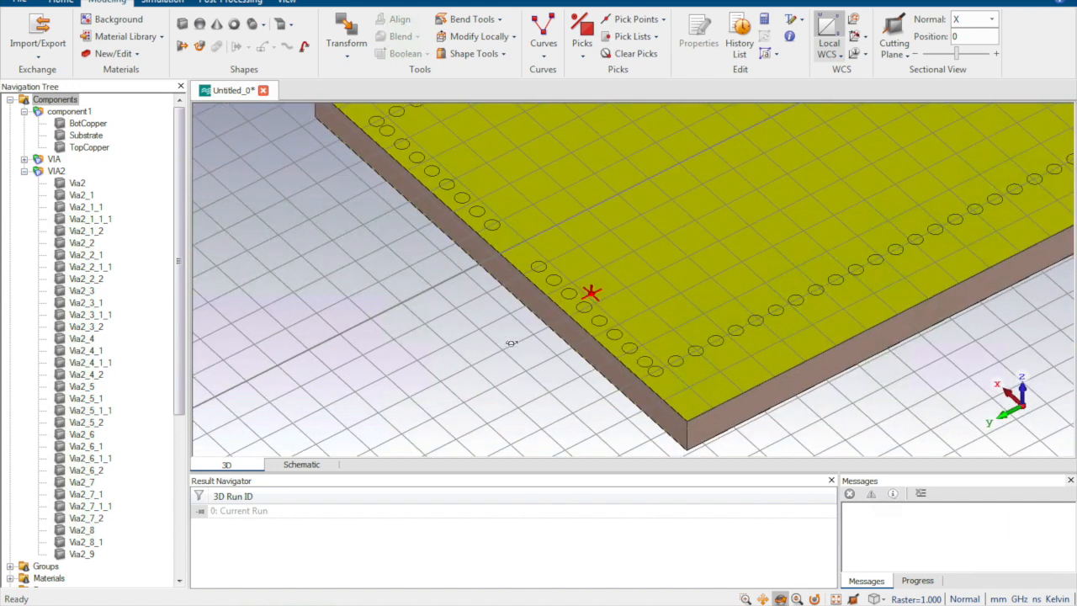
scroll(615, 314, "down", 2)
scroll(615, 314, "down", 2)
scroll(697, 264, "down", 4)
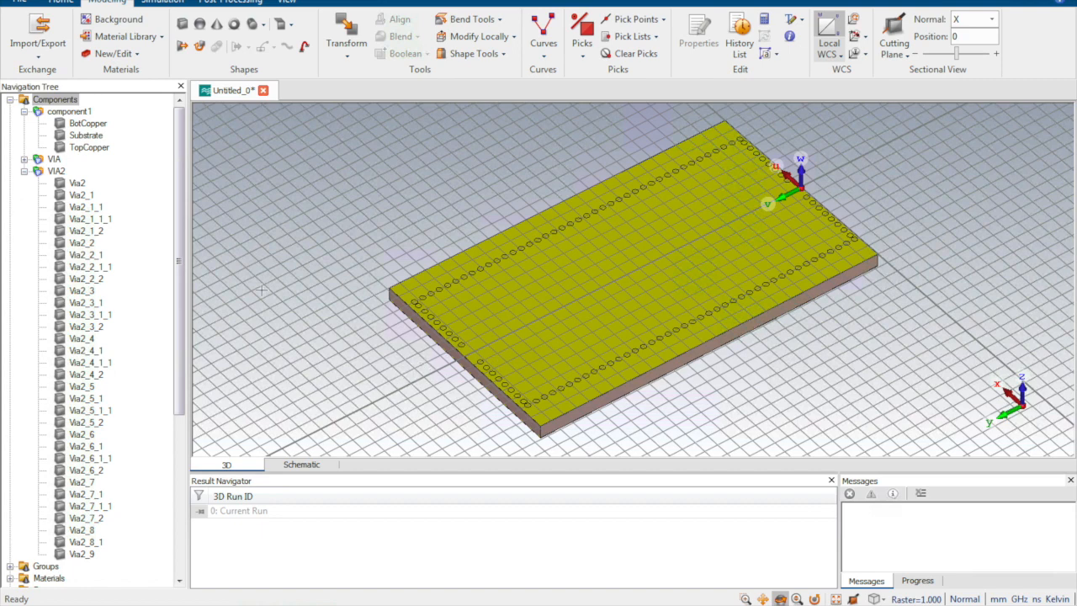
left_click(24, 111)
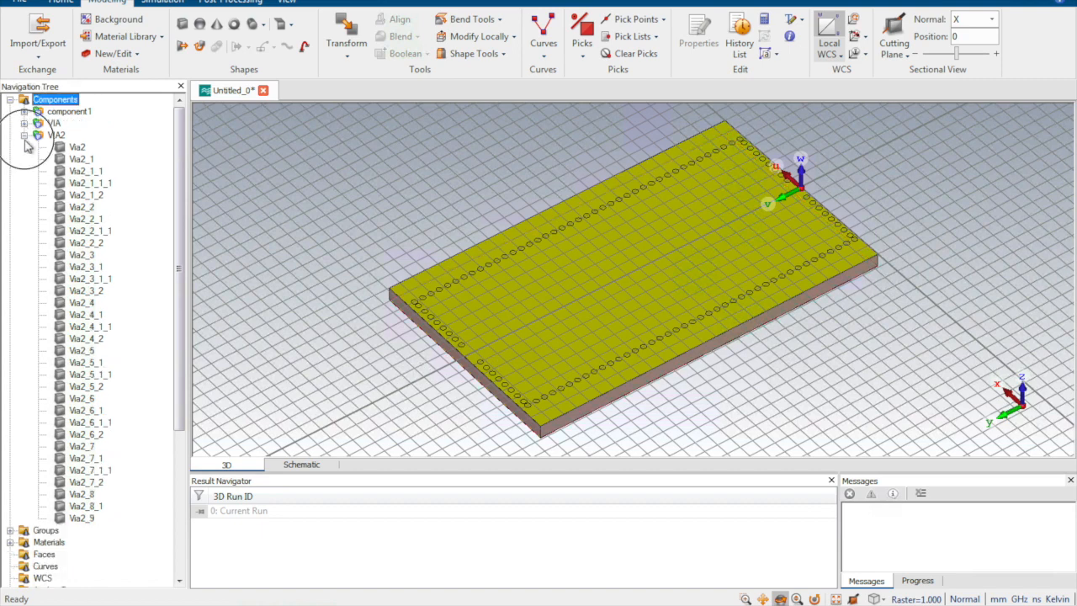
left_click(24, 136)
Step: Examine the via rows and the substrate edges at both ends of the board
middle_click_drag(556, 335, 547, 317)
scroll(469, 345, "up", 5)
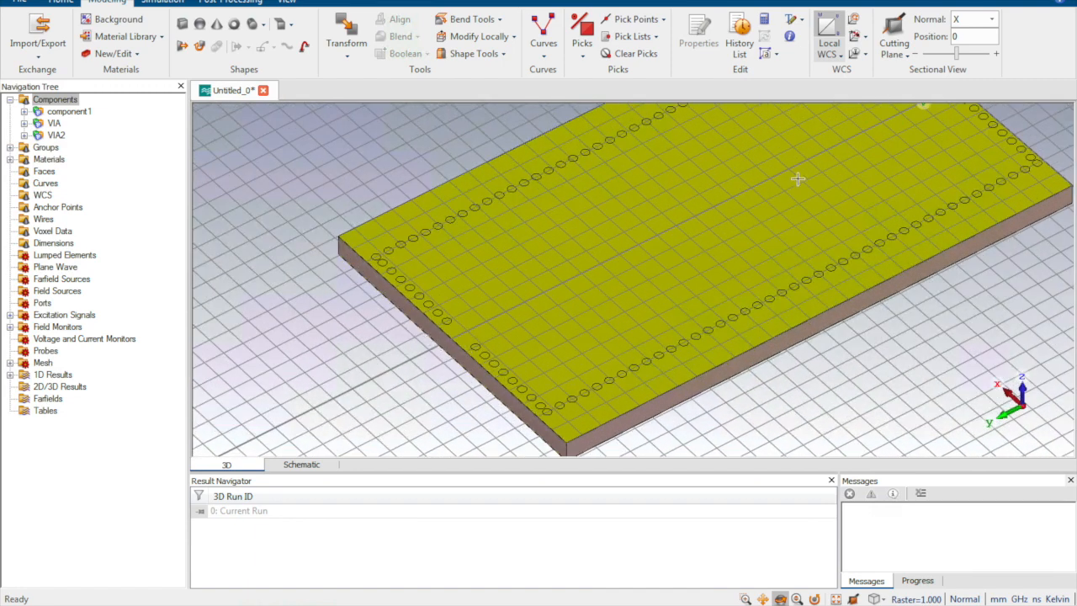
scroll(684, 387, "down", 5)
scroll(765, 267, "up", 5)
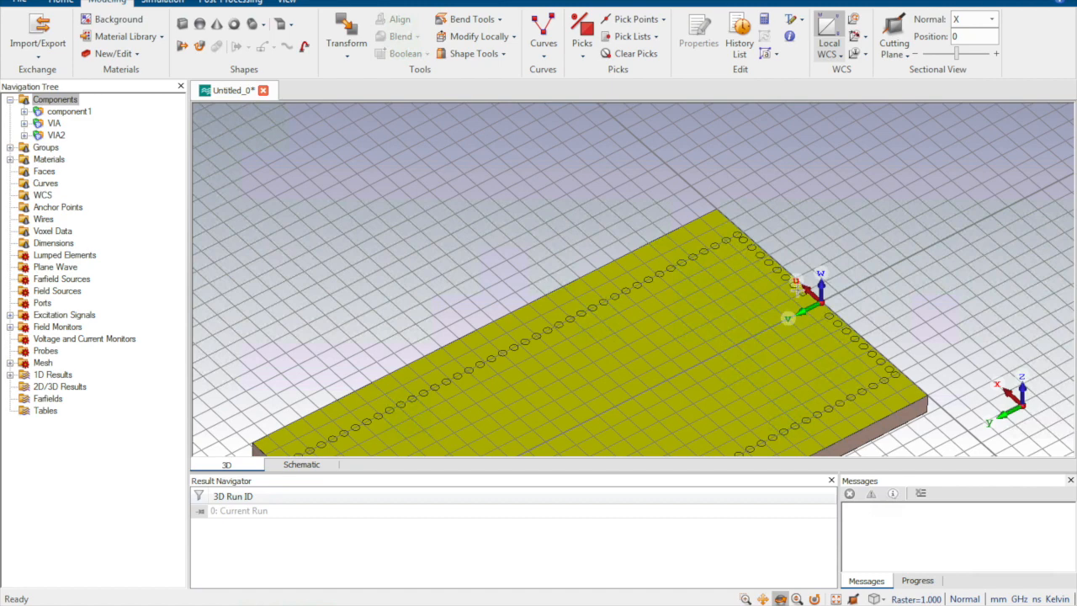
scroll(631, 284, "down", 5)
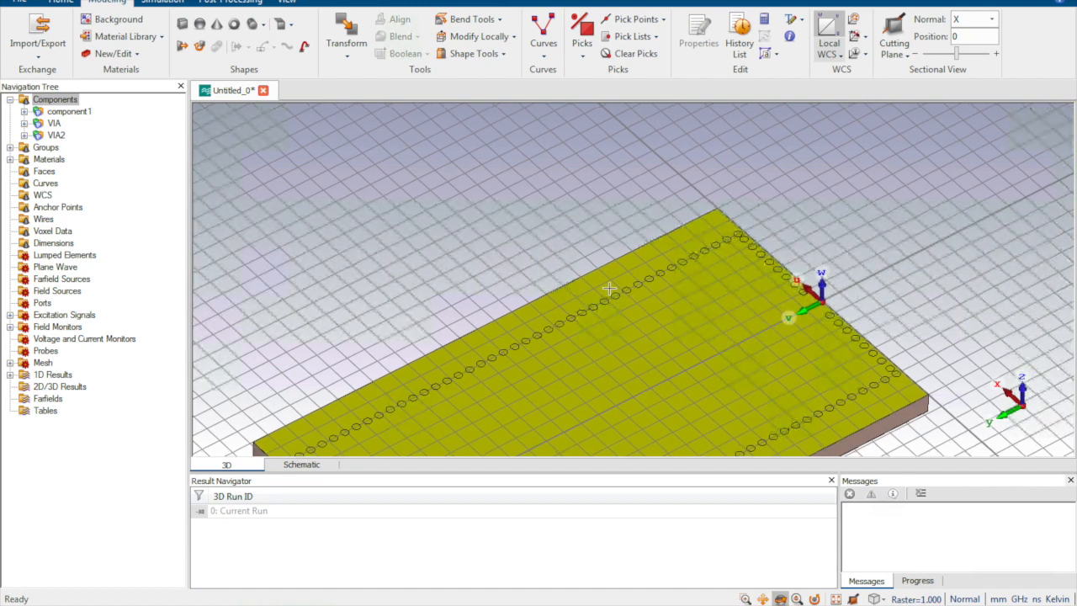
scroll(447, 308, "up", 5)
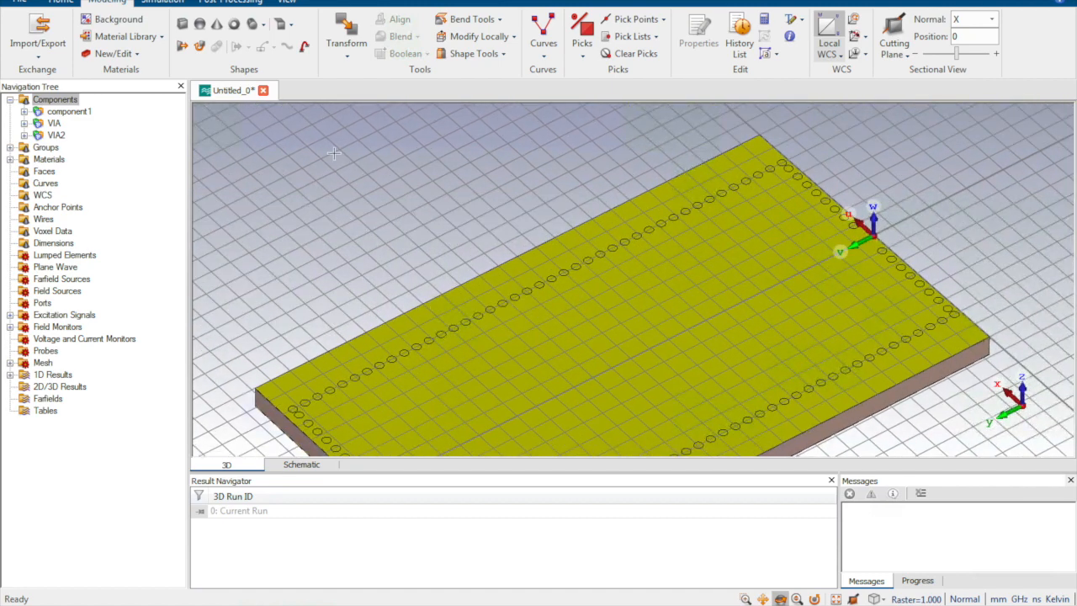
left_click_drag(474, 266, 519, 213)
scroll(410, 333, "up", 5)
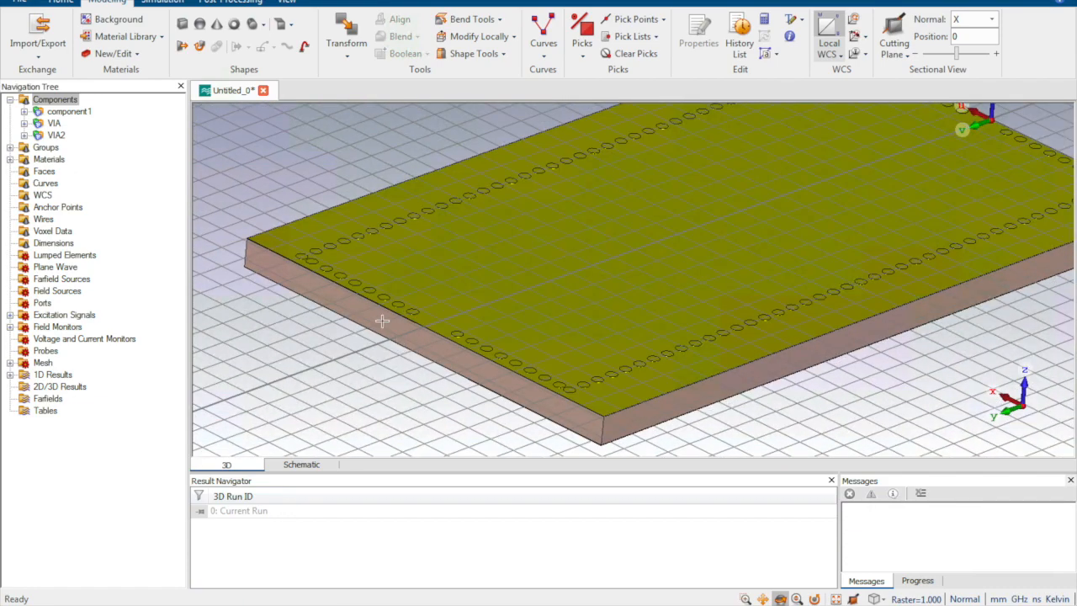
Step: Start a waveguide port with a Y normal and negative orientation on the board's end face
left_click(163, 3)
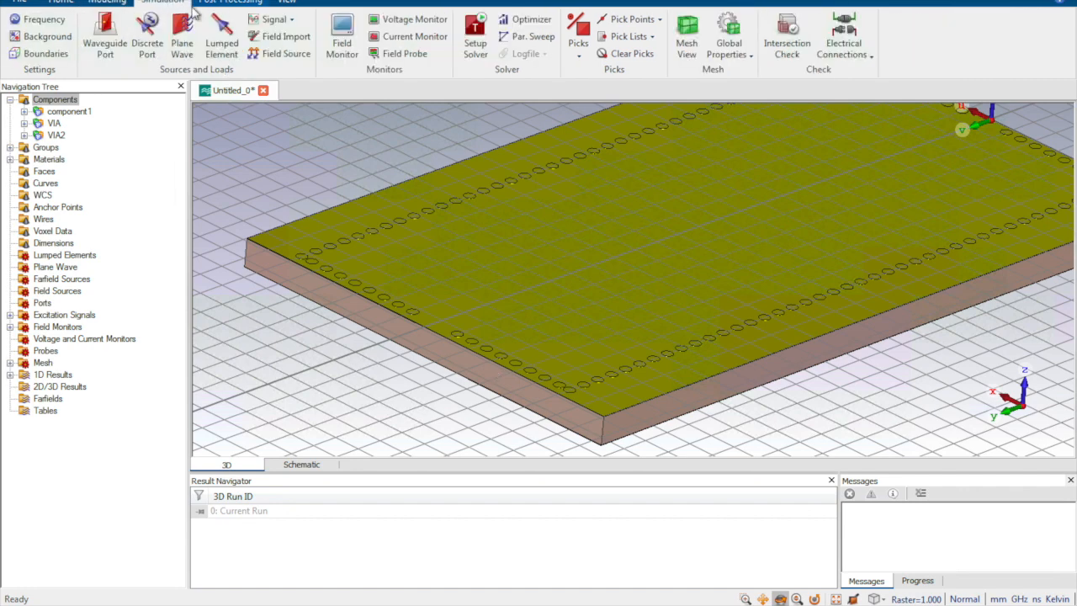
left_click(103, 43)
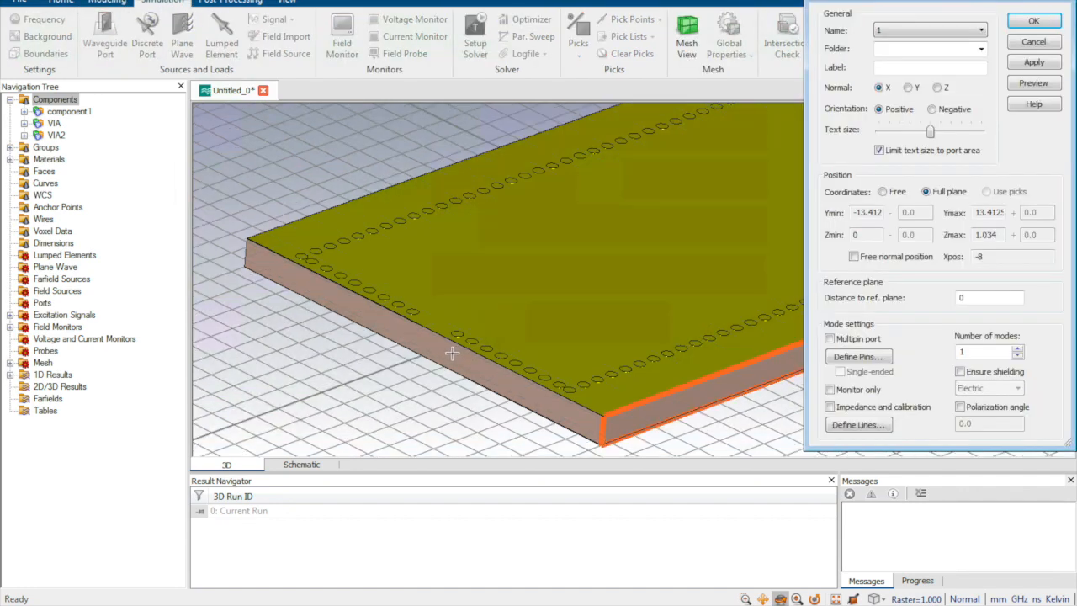
left_click(907, 88)
left_click(880, 87)
left_click(936, 87)
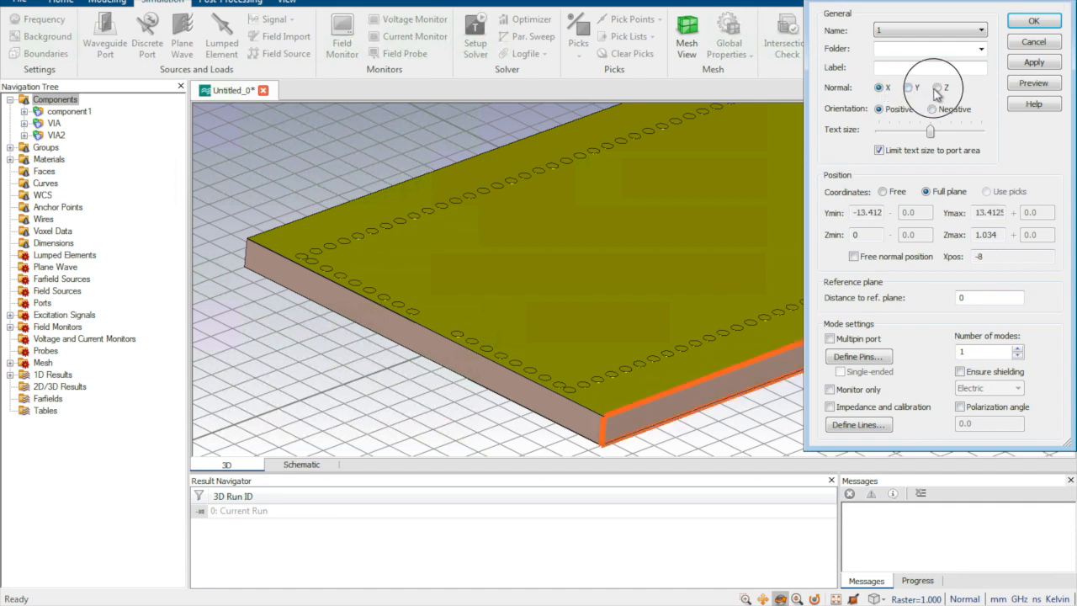
left_click(879, 87)
left_click(931, 109)
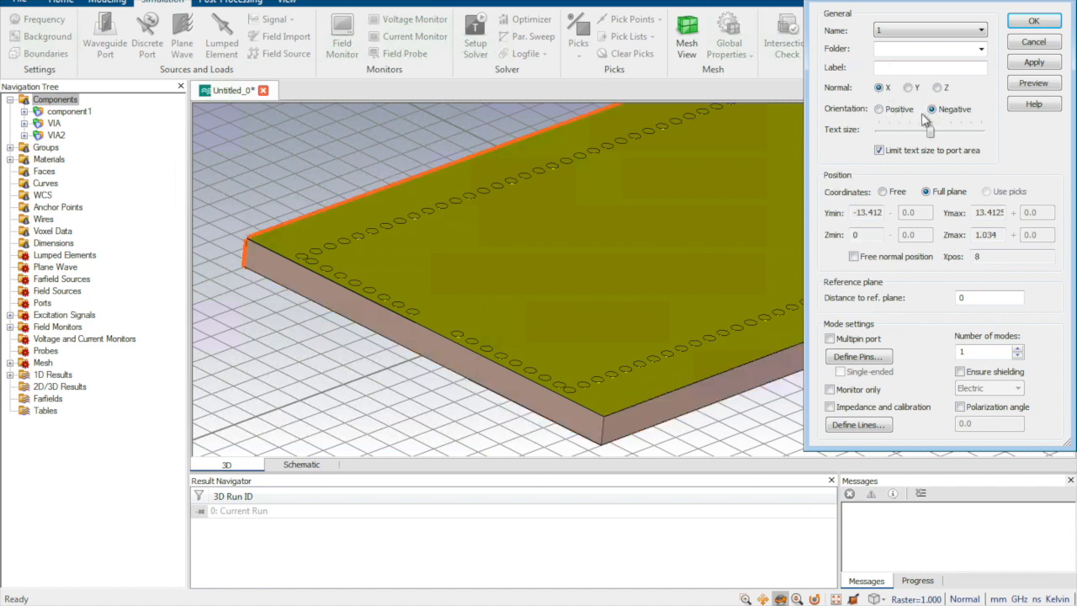
left_click(908, 88)
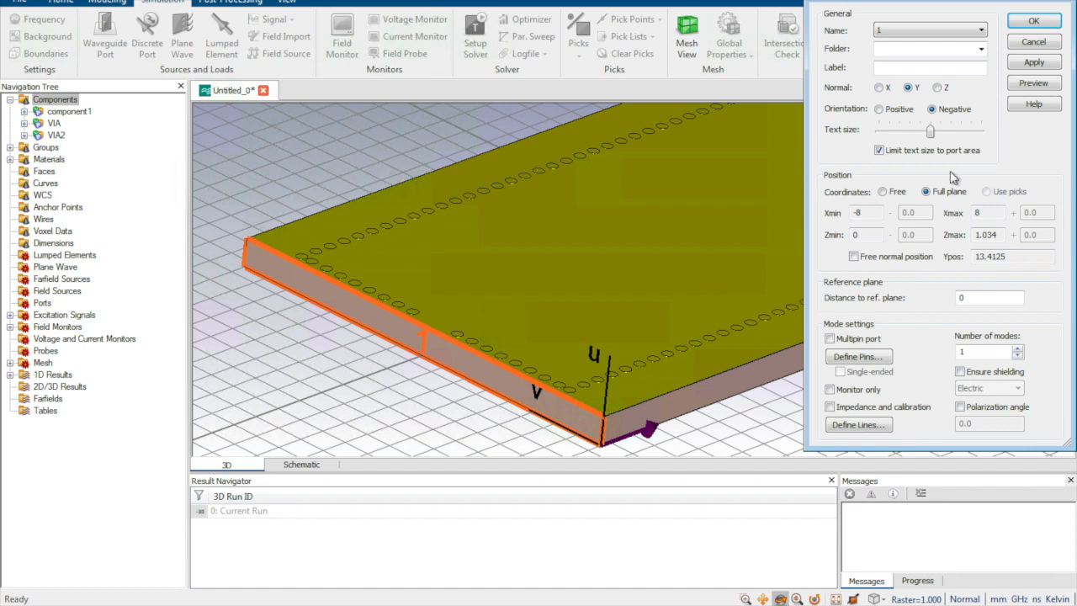
Step: Use free coordinates to limit the port to Xmin -4 and Xmax 4, preview it, and create it
left_click(883, 192)
left_click(863, 213)
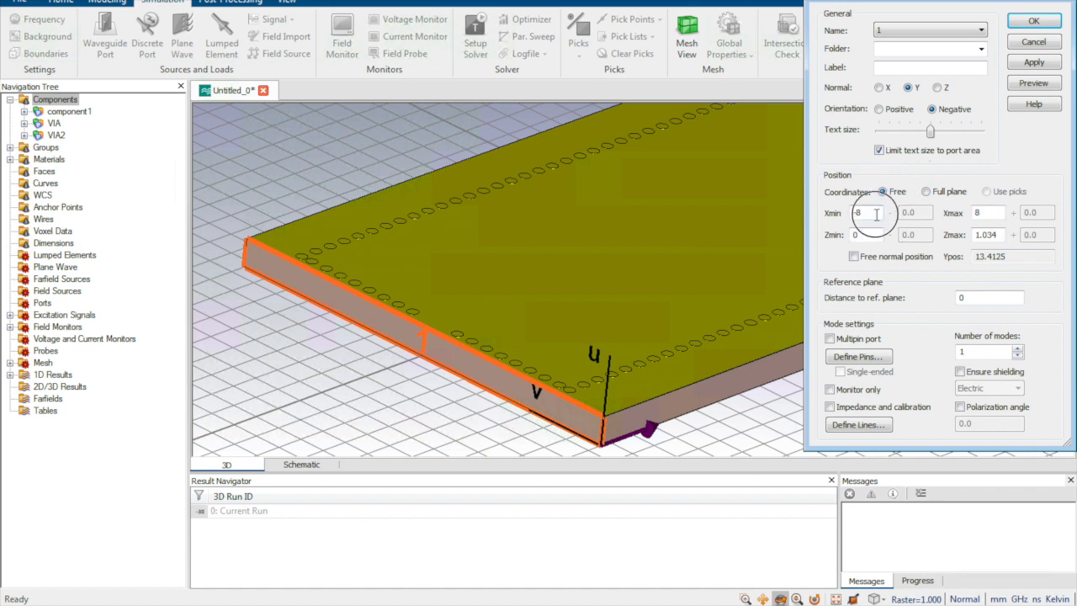
double_click(859, 213)
type("-4")
double_click(976, 213)
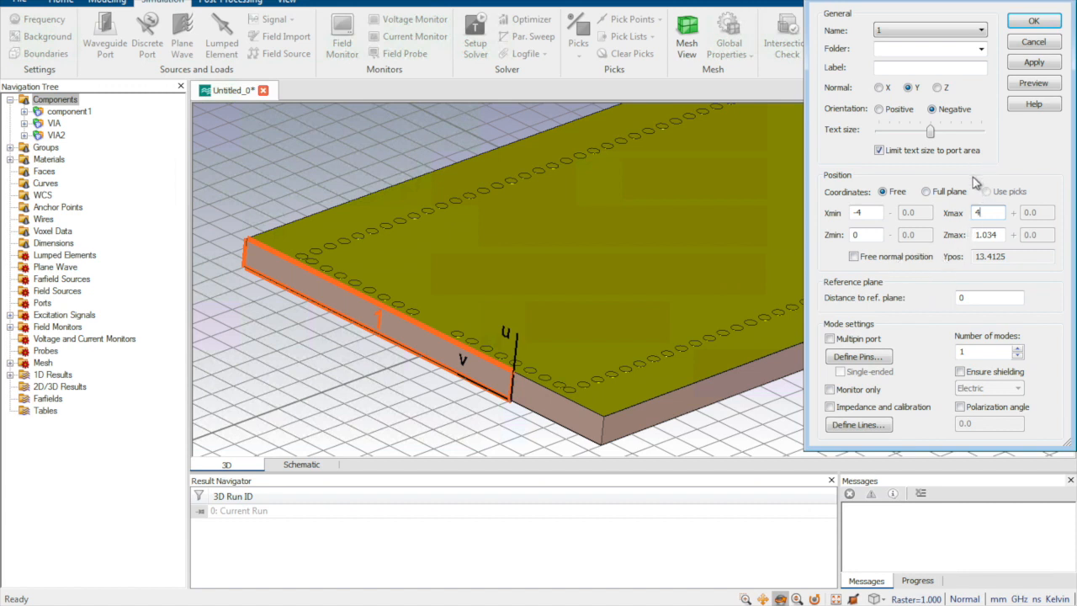
left_click(1033, 82)
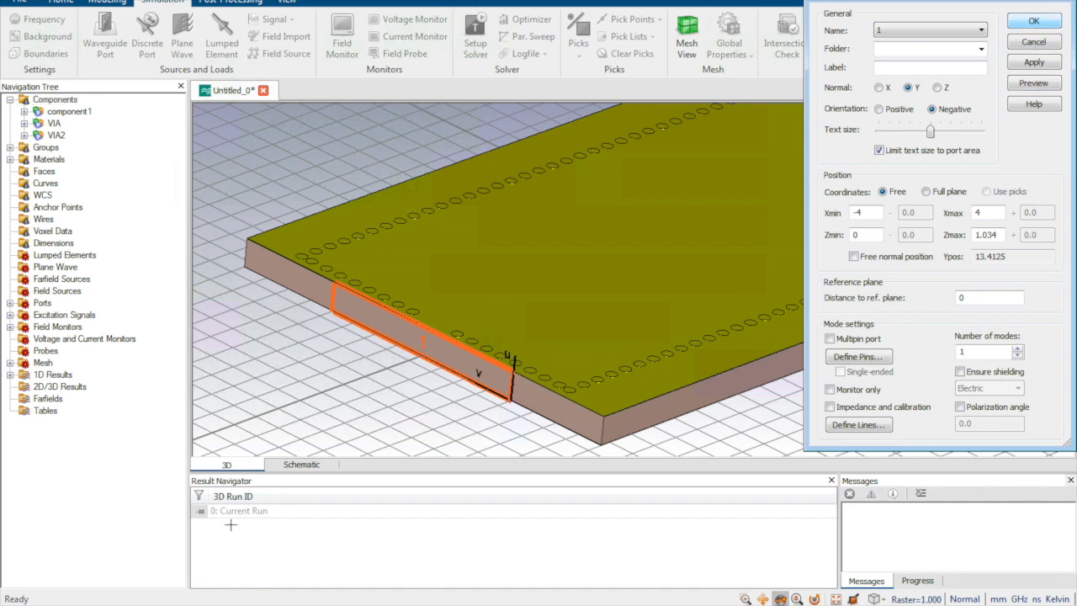
left_click(1036, 22)
Step: Examine the new port's extent on the end face relative to the neighbouring via row
left_click(506, 372)
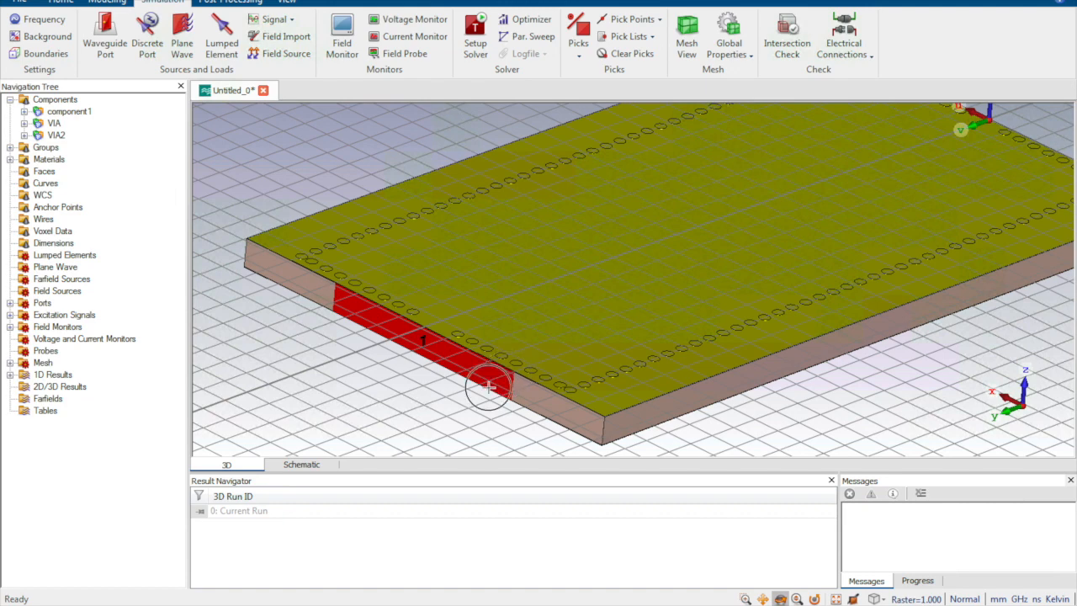
scroll(485, 385, "down", 6)
scroll(485, 375, "up", 10)
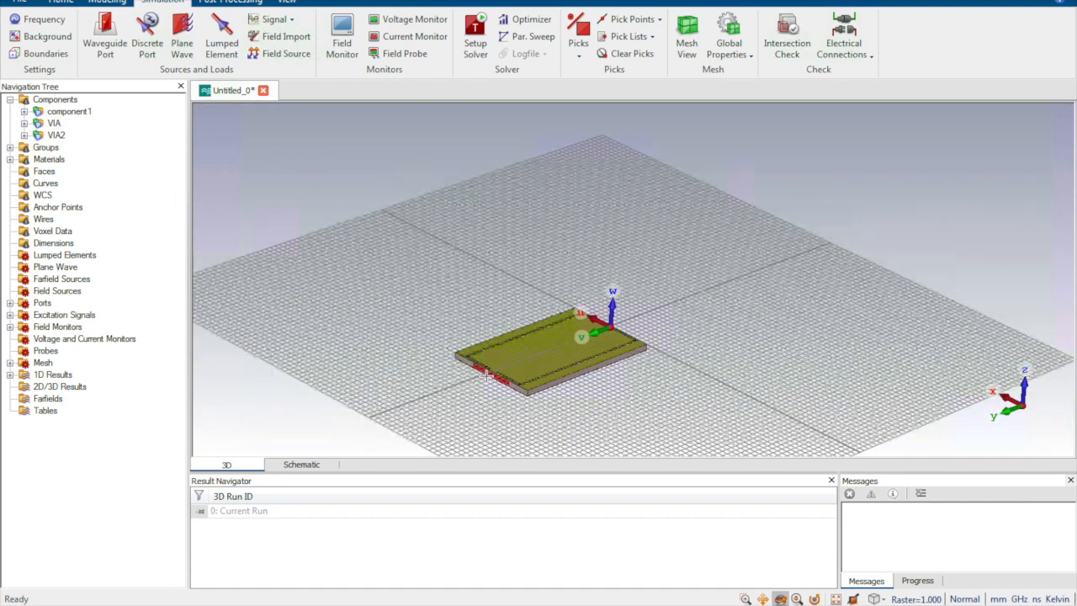
scroll(812, 212, "down", 8)
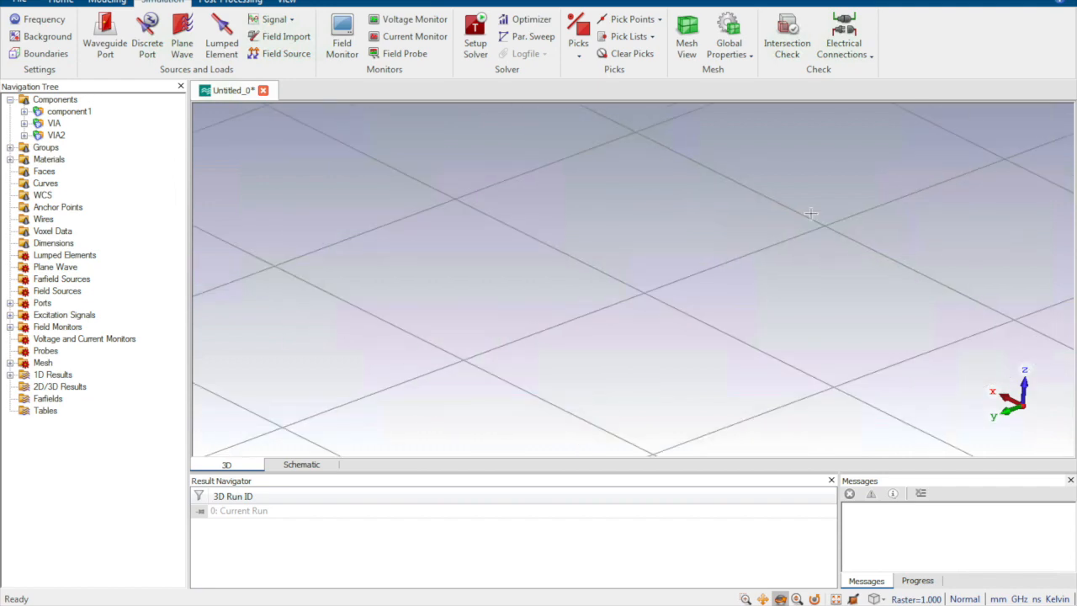
scroll(870, 157, "up", 4)
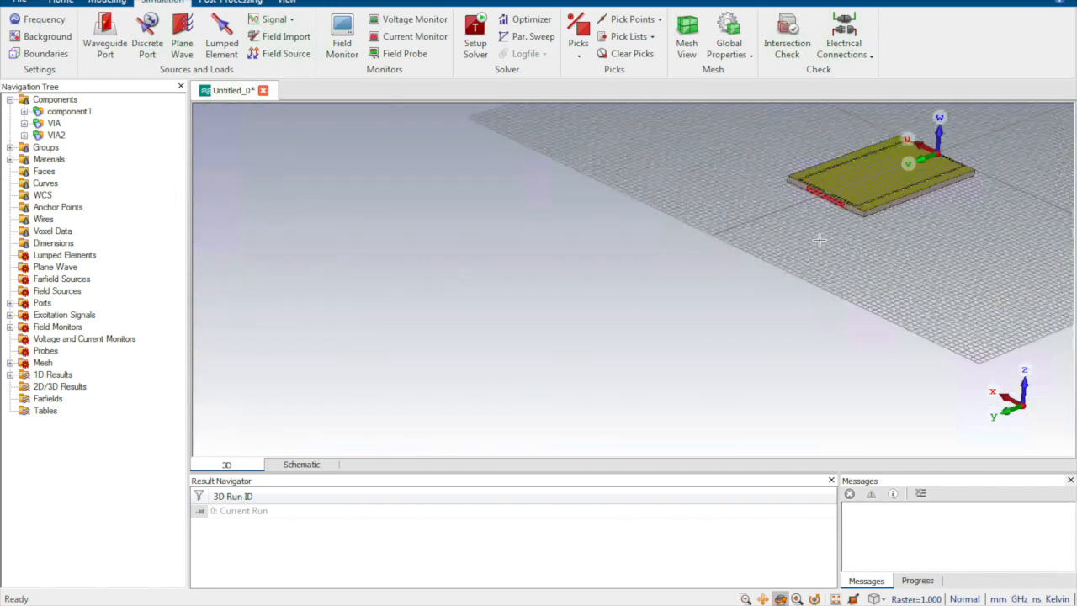
scroll(844, 233, "up", 6)
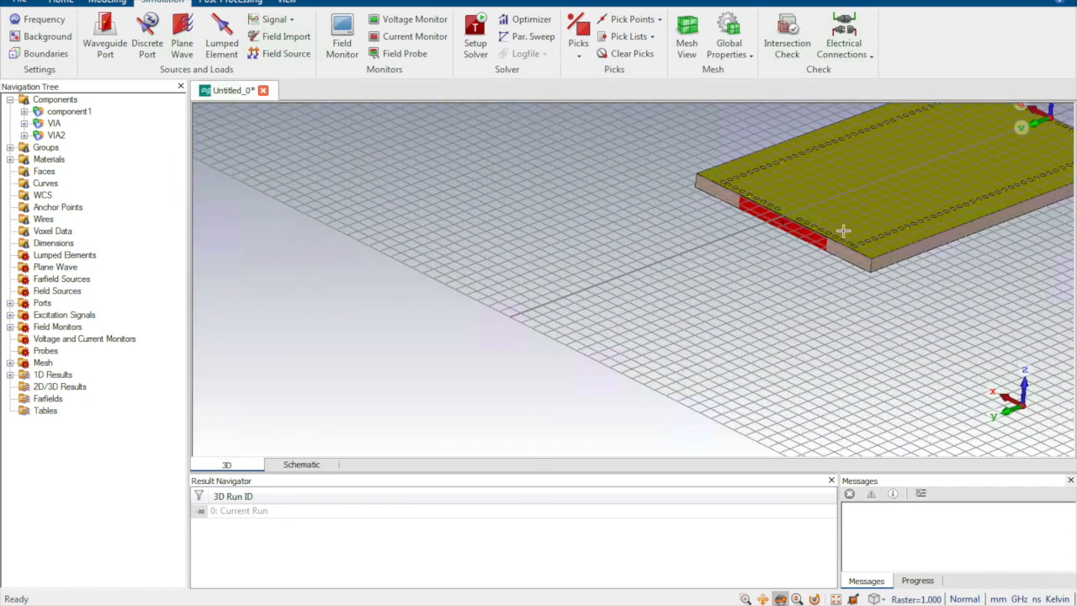
scroll(736, 312, "down", 5)
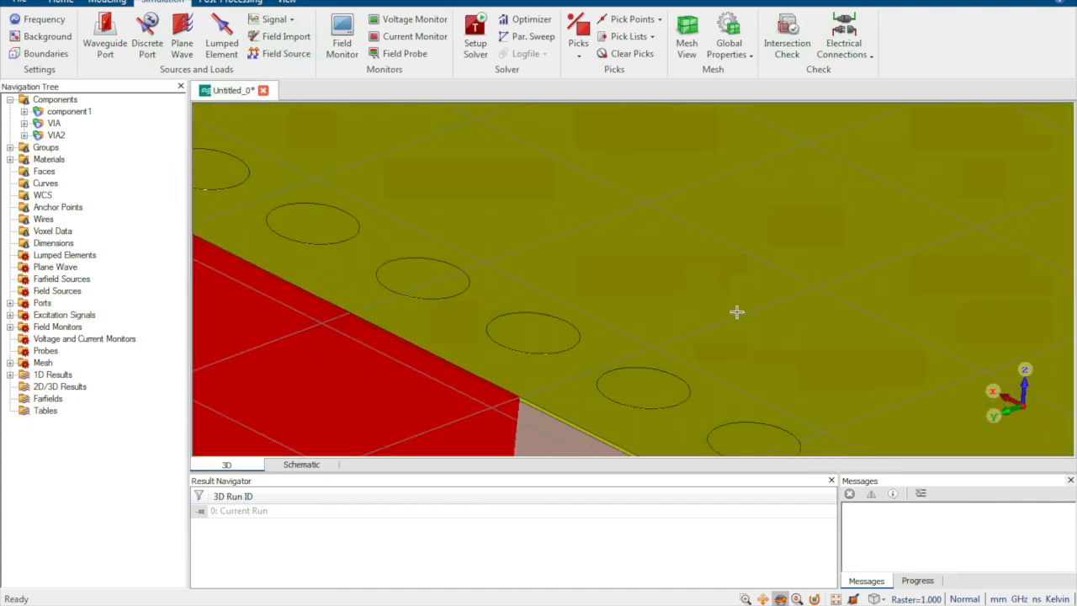
scroll(734, 314, "down", 1)
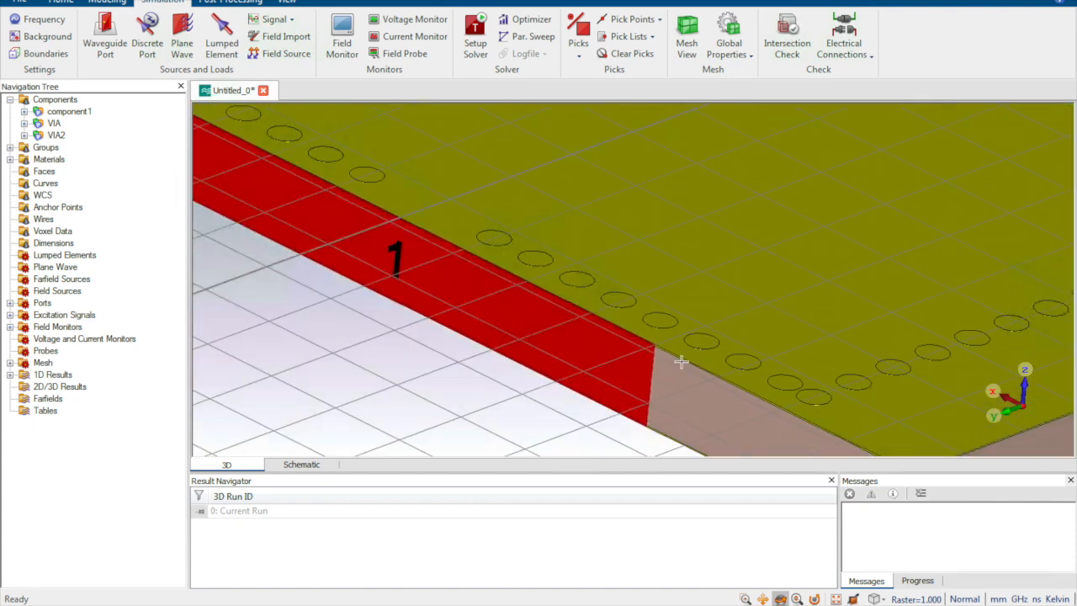
Step: Set the minimum frequency of the simulation range to 8 GHz
left_click(110, 2)
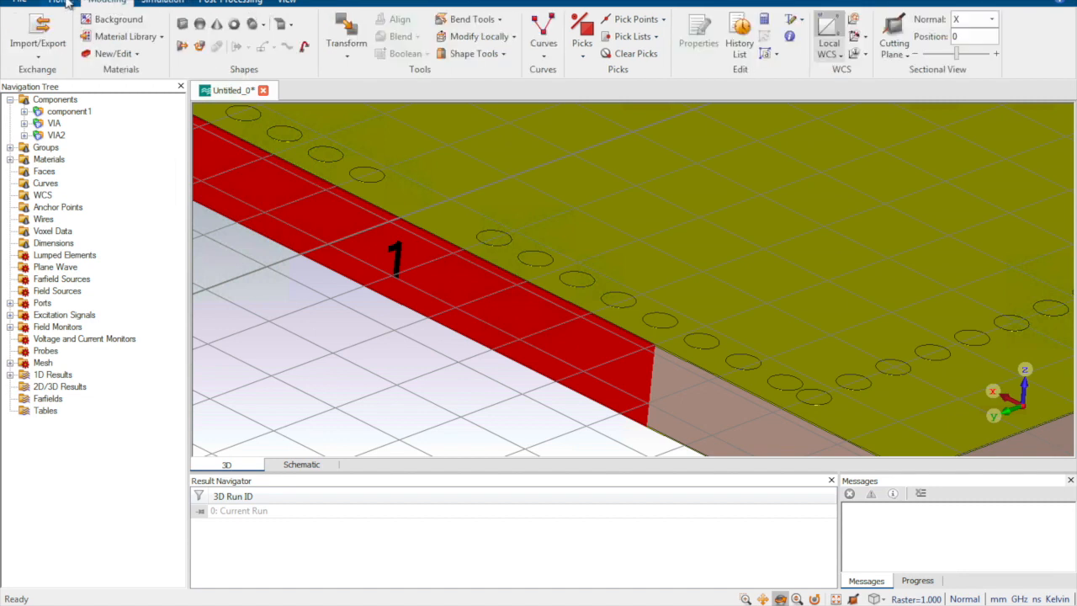
left_click(165, 2)
left_click(35, 18)
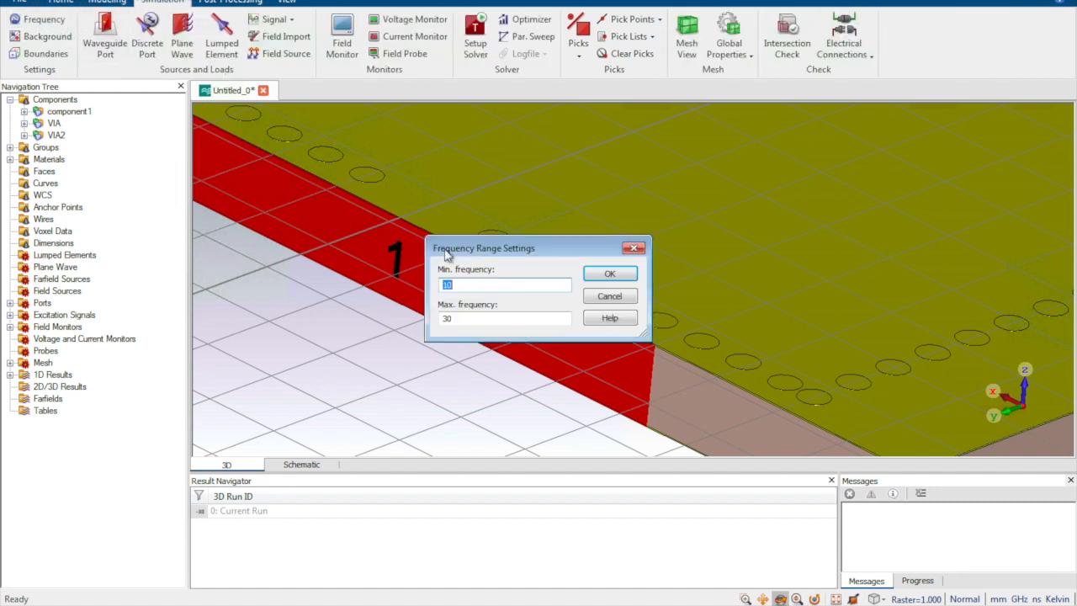
left_click(492, 288)
left_click(609, 273)
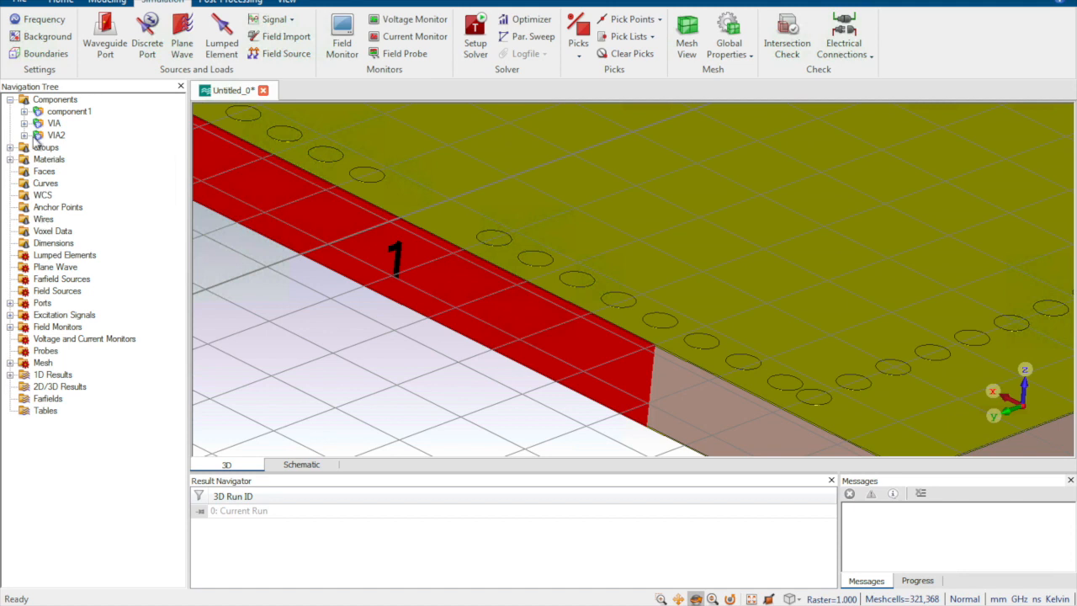
Step: Run the solver simulation of the SIW model and check its messages and progress
left_click(476, 33)
left_click(669, 164)
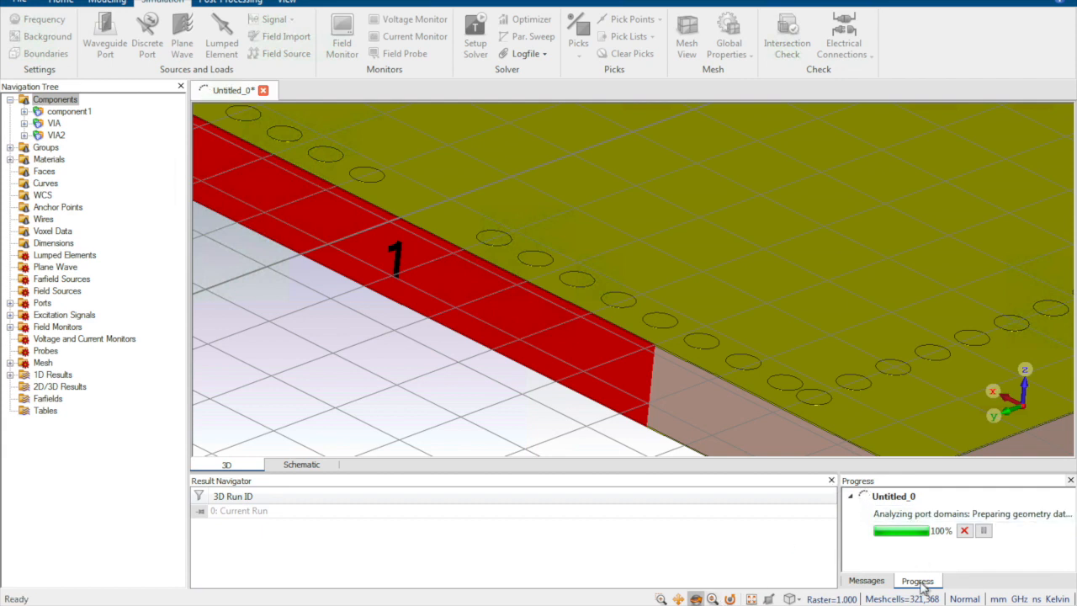
left_click(875, 581)
left_click(916, 580)
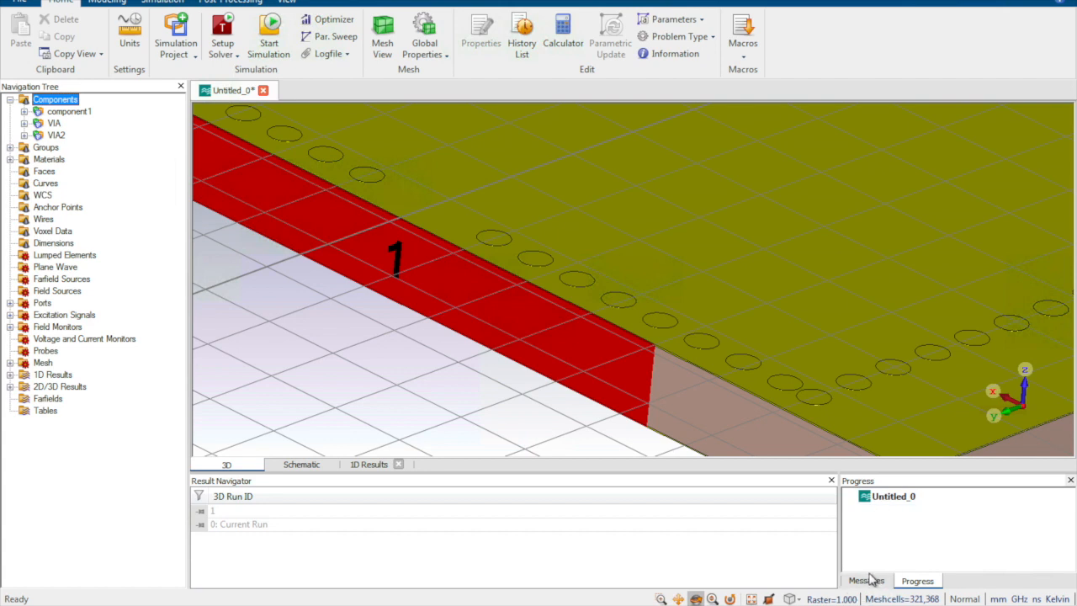
Step: Expand the 1D and 2D/3D results and plot the S1,1 S-parameter curve
left_click(35, 162)
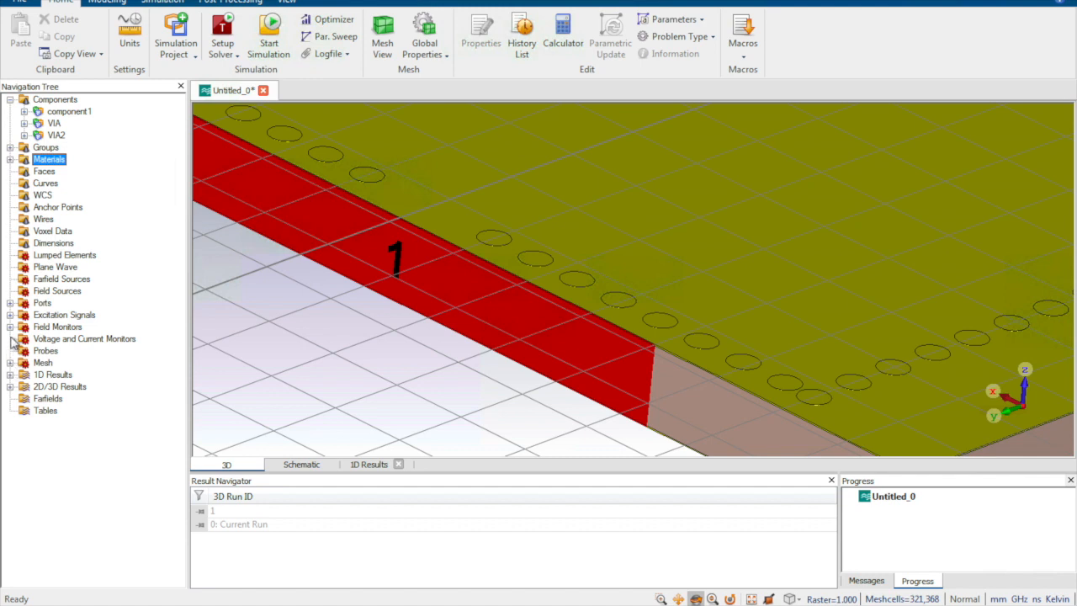
left_click(10, 386)
left_click(10, 375)
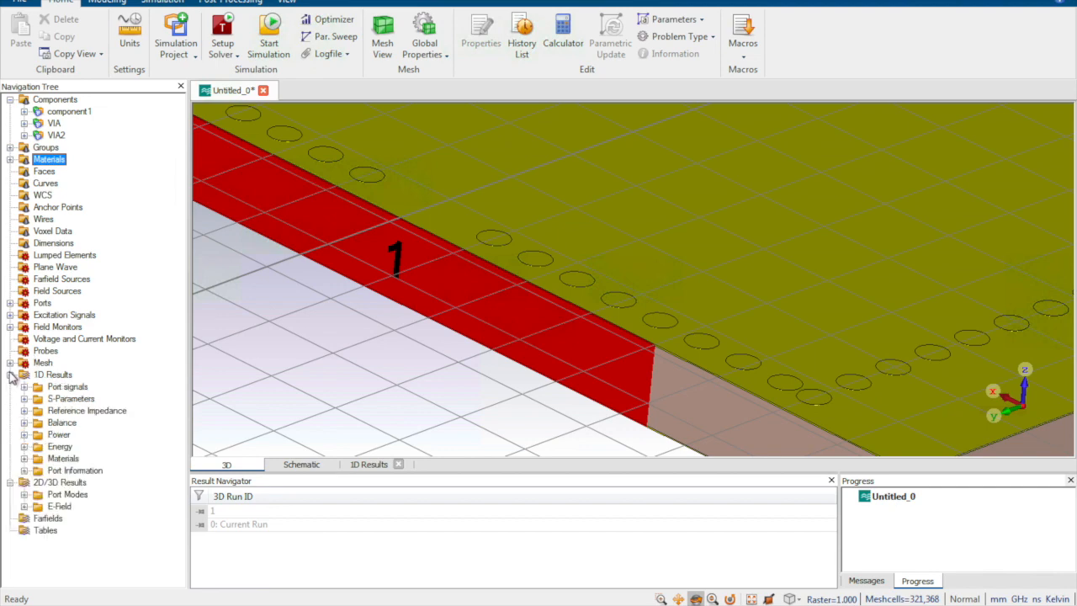
left_click(23, 399)
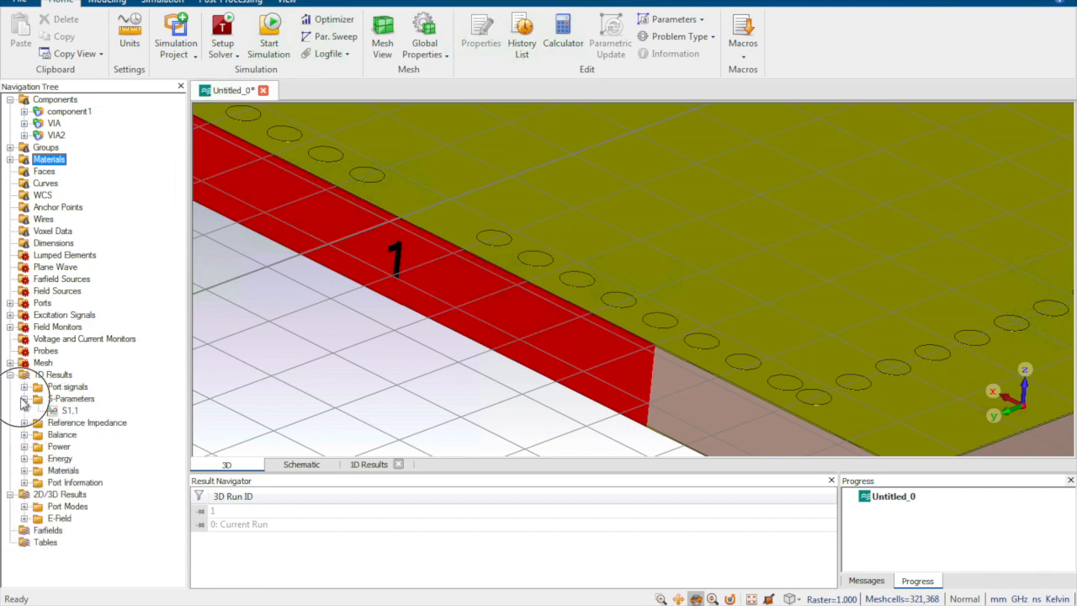
left_click(69, 410)
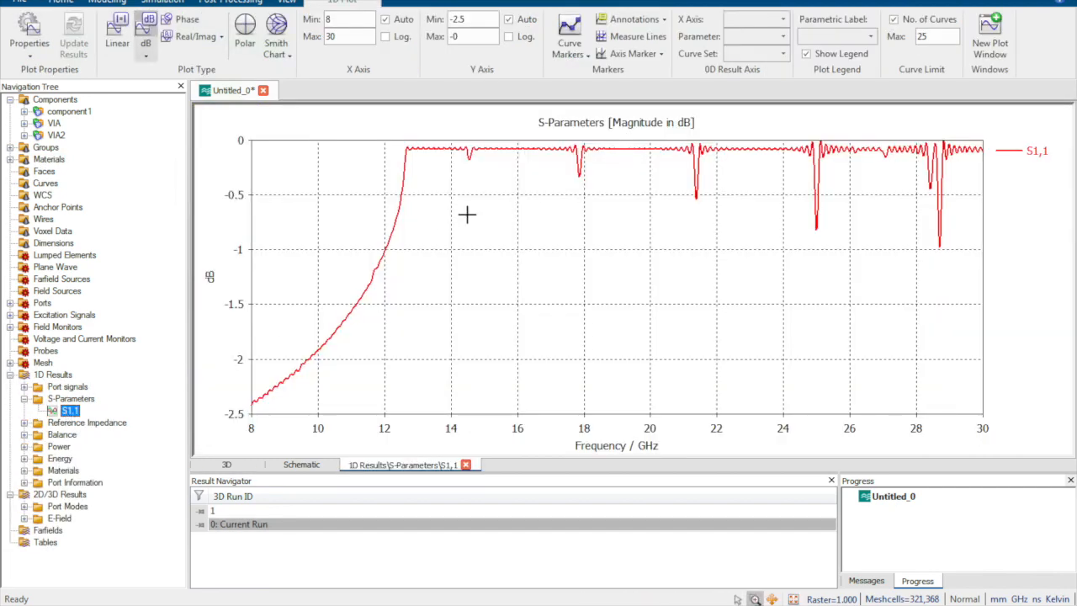